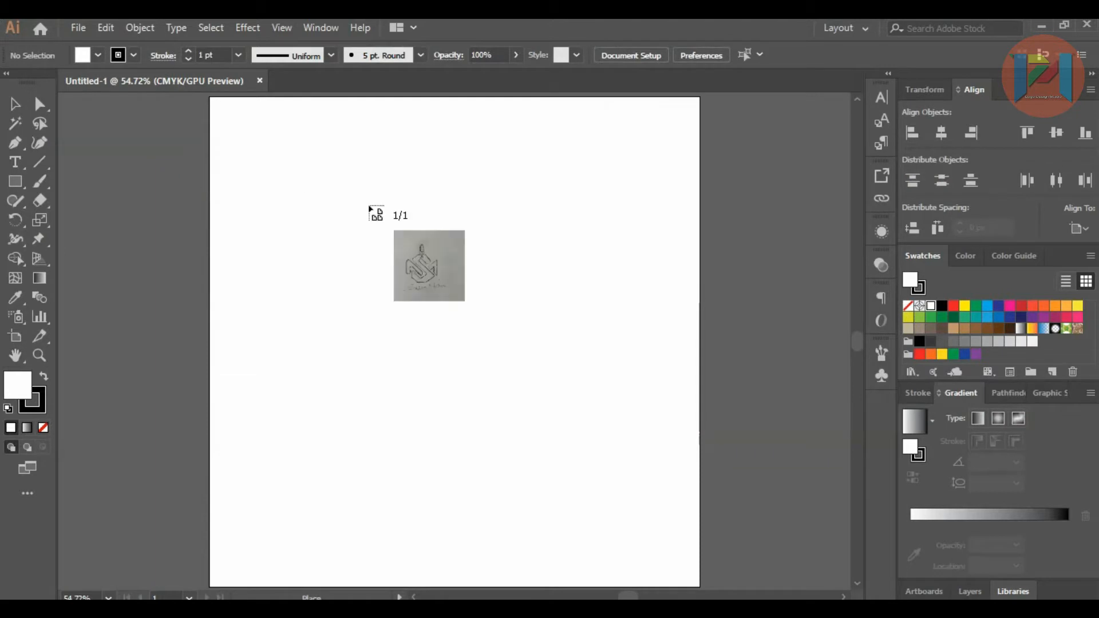
Step: Scale down the placed sketch photo and position it over the artboard
{"action": "left_click", "coordinate": [16, 105]}
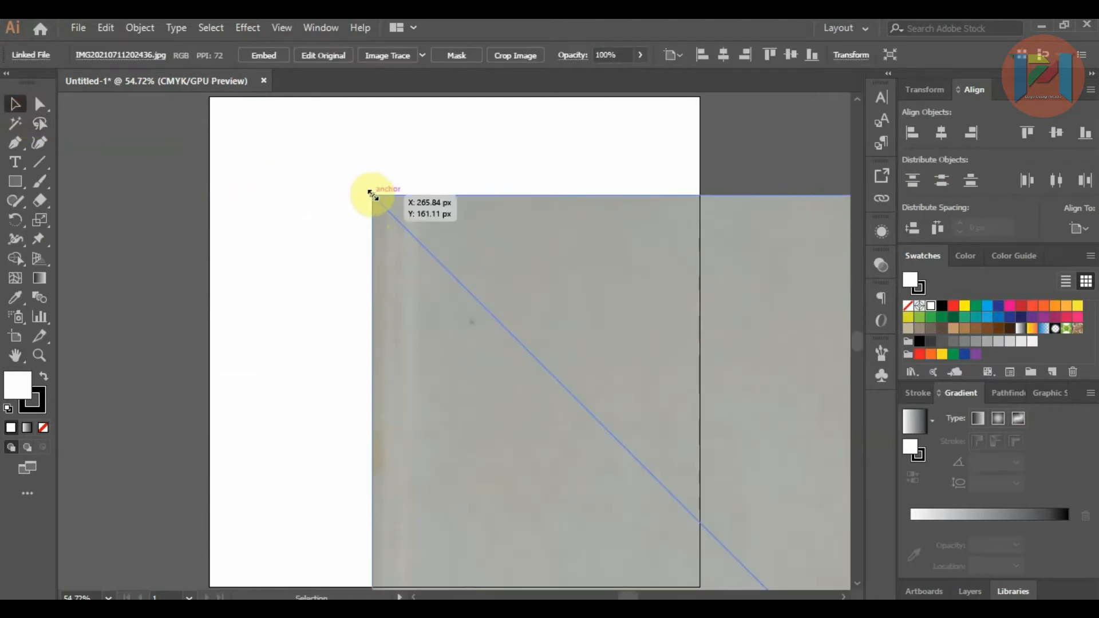
{"action": "left_click_drag", "start_coordinate": [373, 195], "coordinate": [625, 391]}
{"action": "left_click_drag", "start_coordinate": [719, 429], "coordinate": [153, 112]}
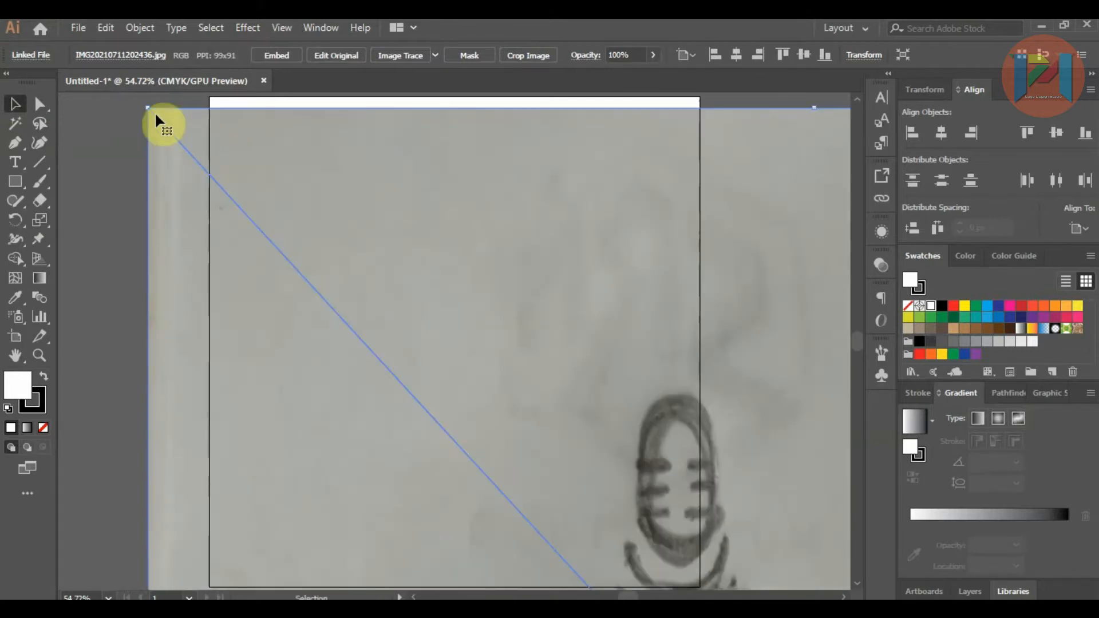
{"action": "left_click_drag", "start_coordinate": [144, 111], "coordinate": [464, 302]}
{"action": "left_click_drag", "start_coordinate": [606, 464], "coordinate": [380, 290]}
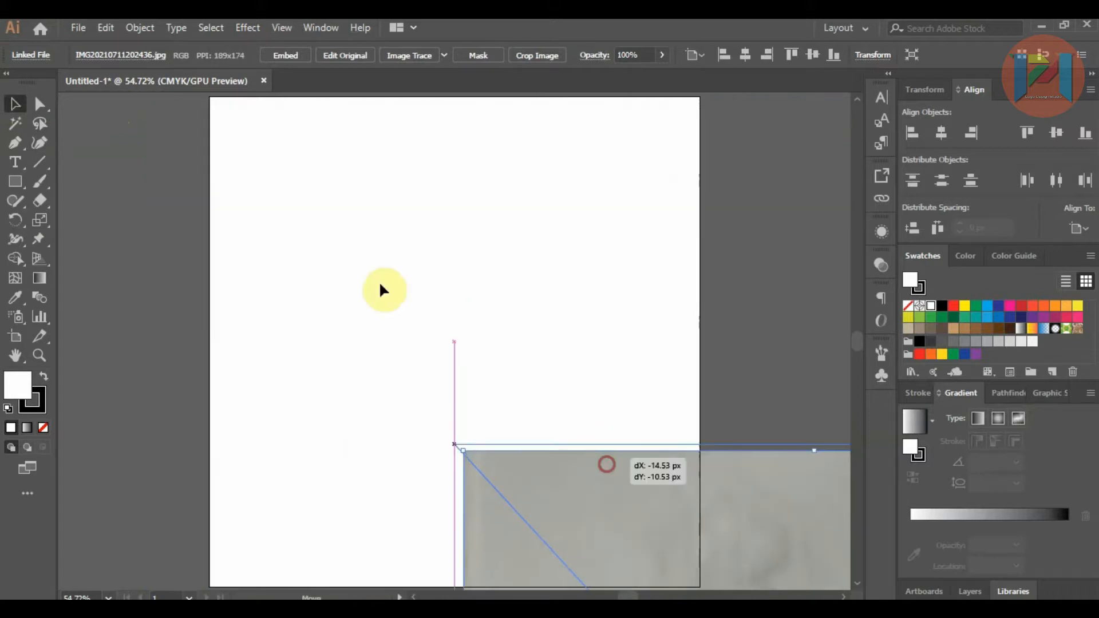
{"action": "left_click_drag", "start_coordinate": [506, 330], "coordinate": [538, 324]}
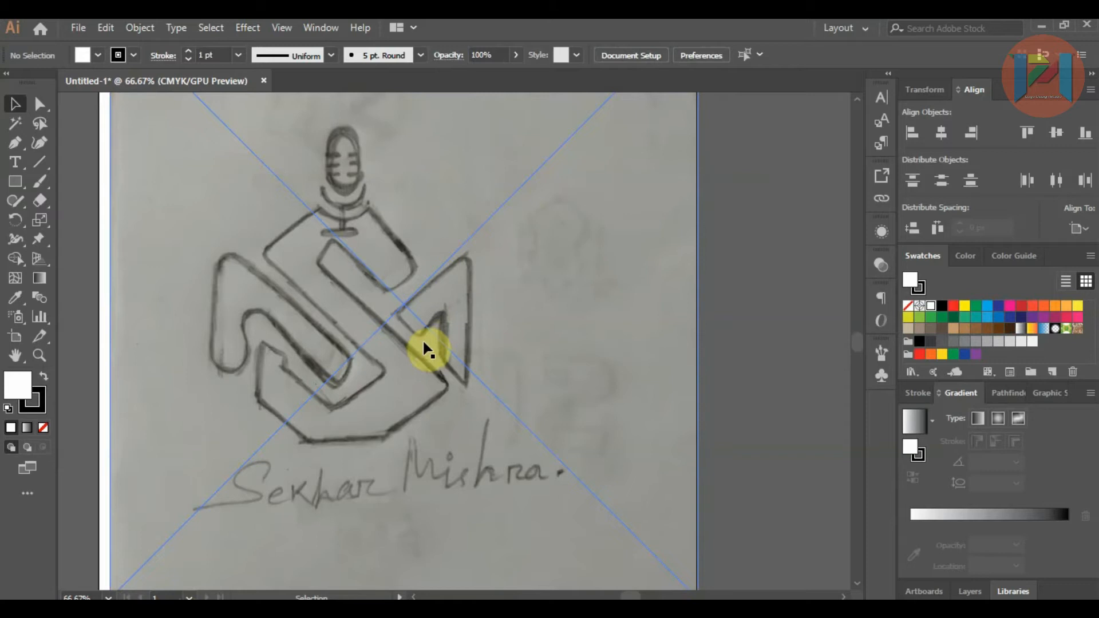
Step: Start tracing the S with the Pen tool from its top edge beside the microphone, down the diagonal and around the rounded inner corner
{"action": "double_click", "coordinate": [11, 356]}
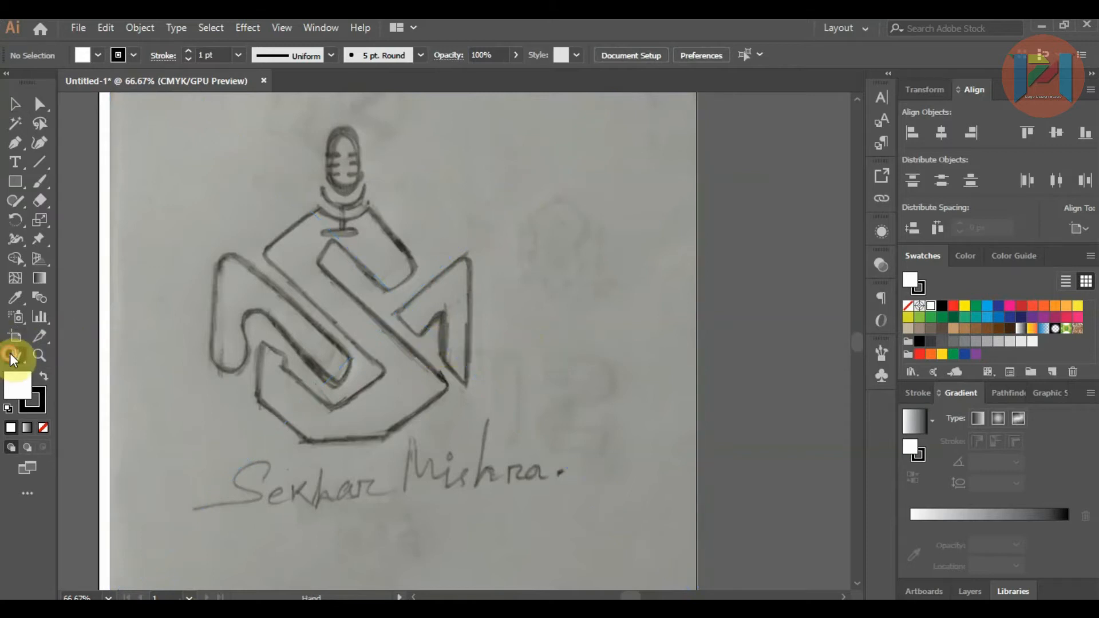
{"action": "left_click", "coordinate": [13, 144]}
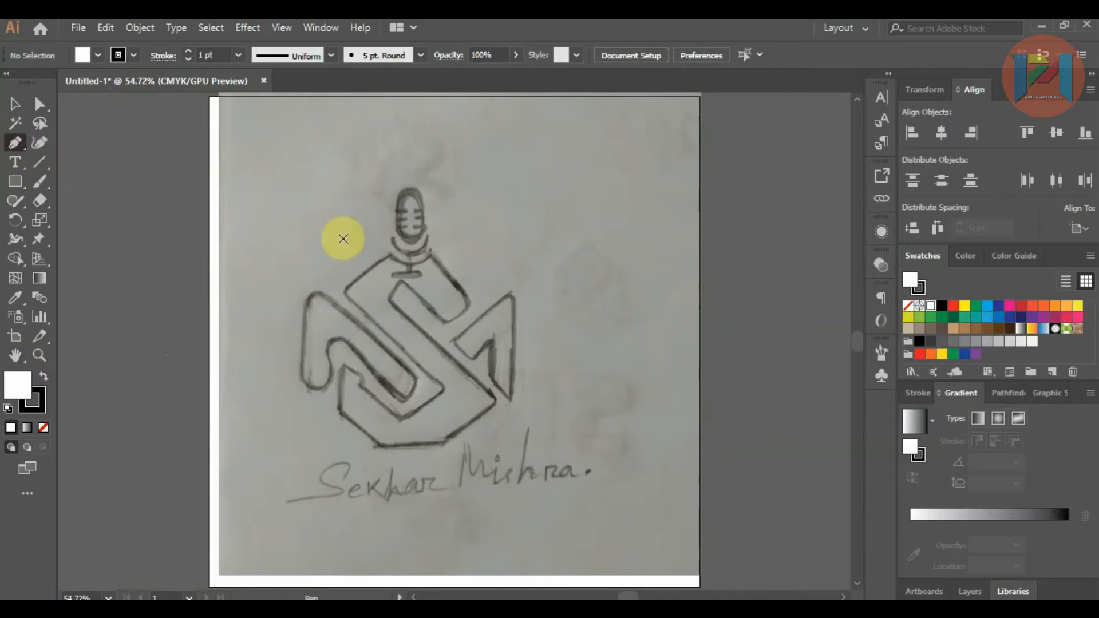
{"action": "scroll", "coordinate": [404, 276], "scroll_direction": "up", "scroll_amount": 2}
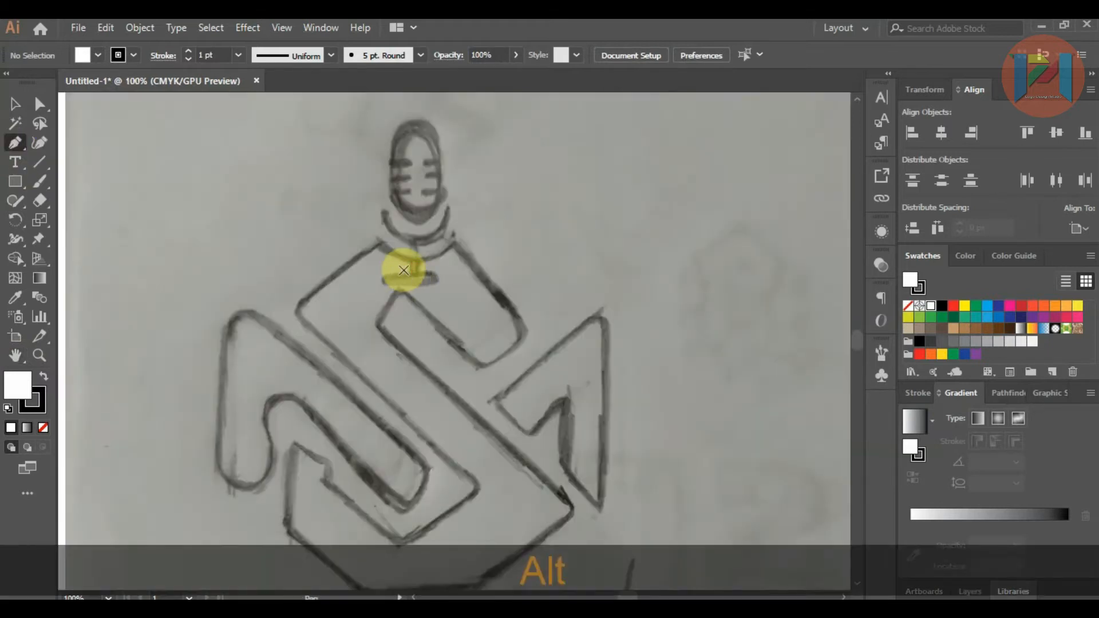
{"action": "key", "text": "Caps_Lock"}
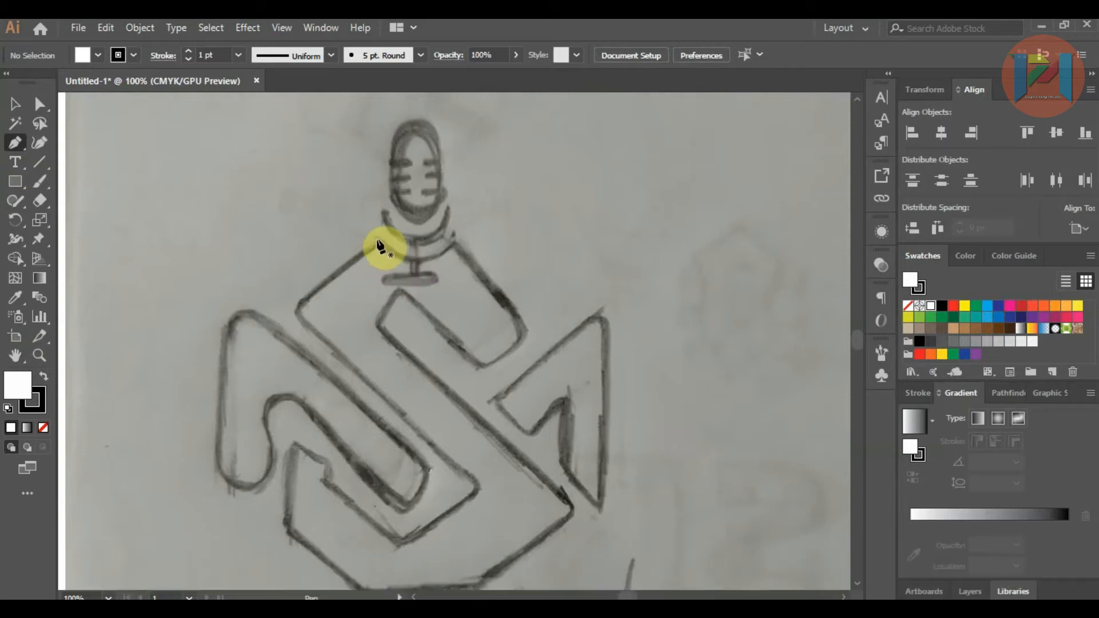
{"action": "left_click", "coordinate": [377, 240]}
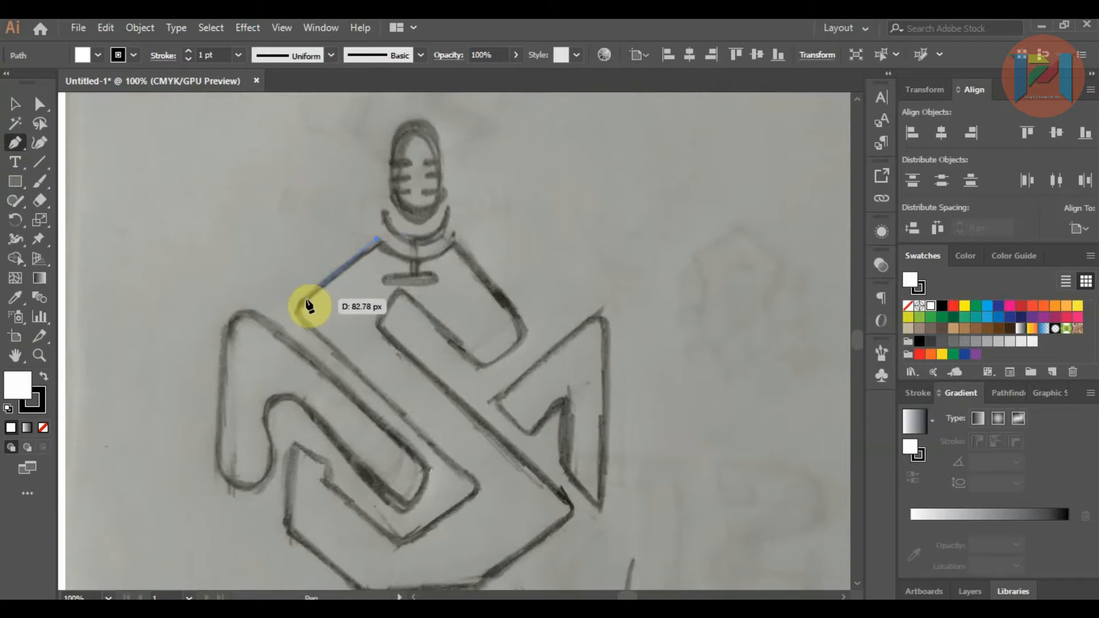
{"action": "left_click_drag", "start_coordinate": [303, 299], "coordinate": [304, 324]}
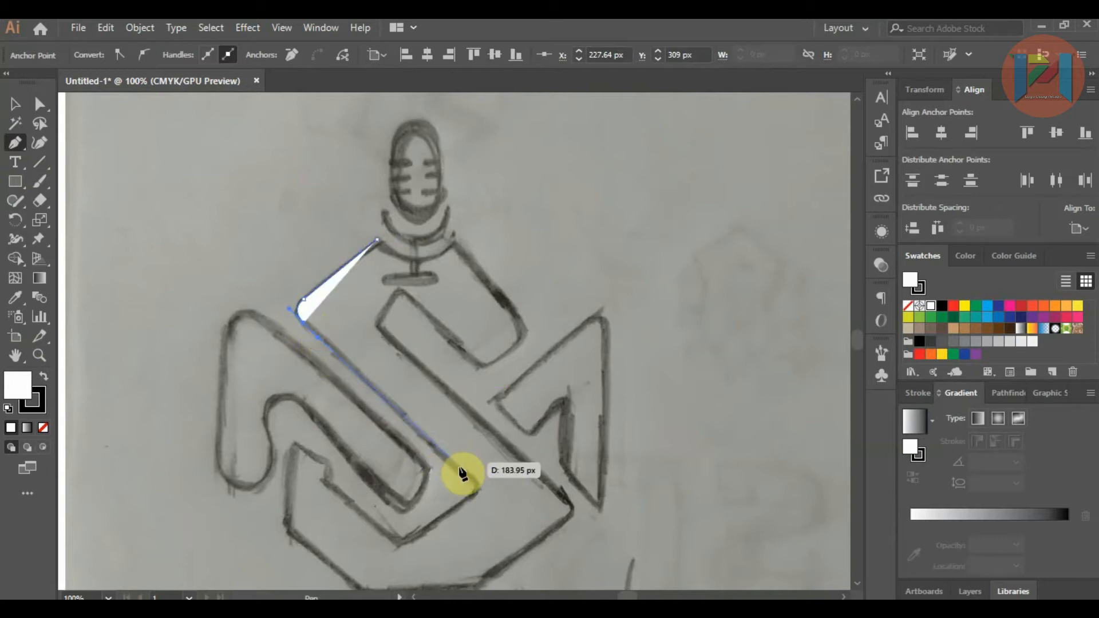
{"action": "left_click_drag", "start_coordinate": [468, 477], "coordinate": [449, 511]}
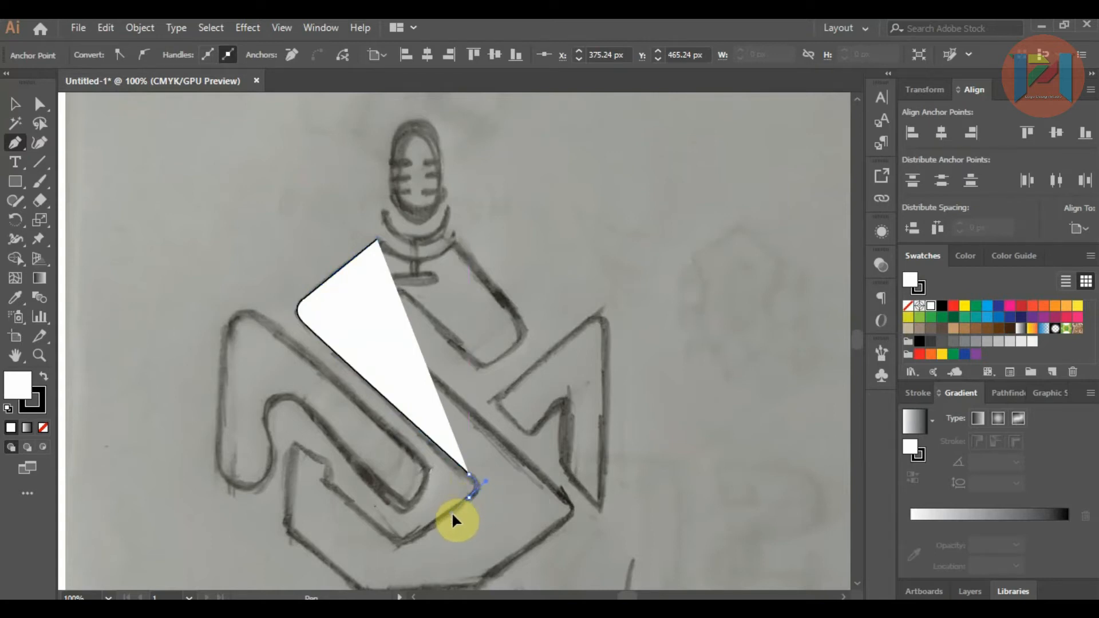
{"action": "left_click_drag", "start_coordinate": [450, 514], "coordinate": [451, 514]}
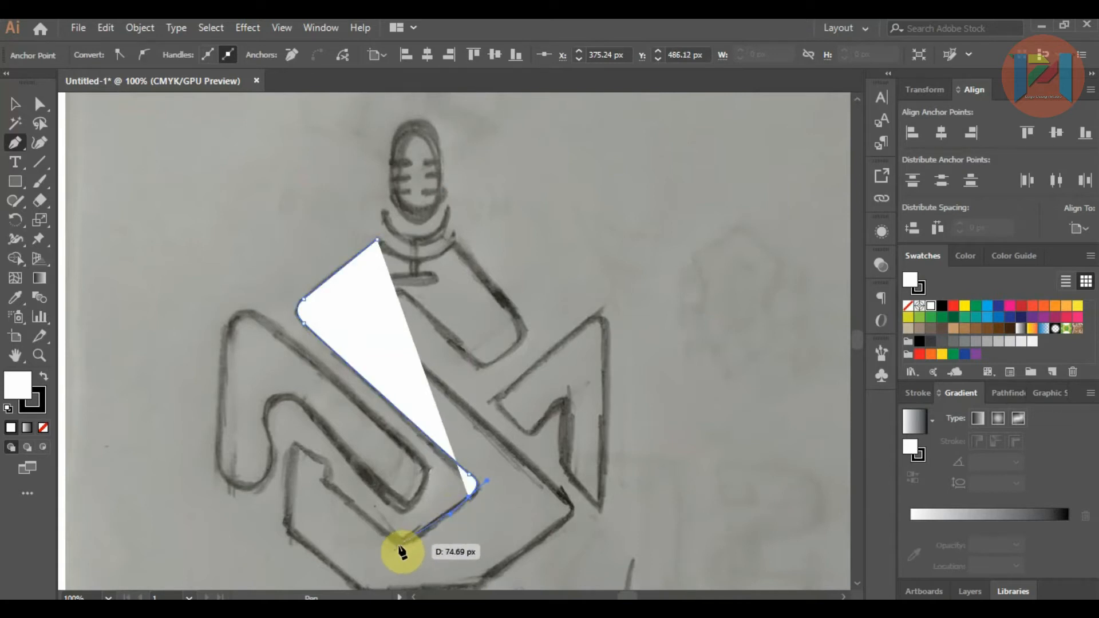
Step: Continue the S path along the inner edge of its lower curve, around the small notch to the hook's tip
{"action": "left_click", "coordinate": [401, 541]}
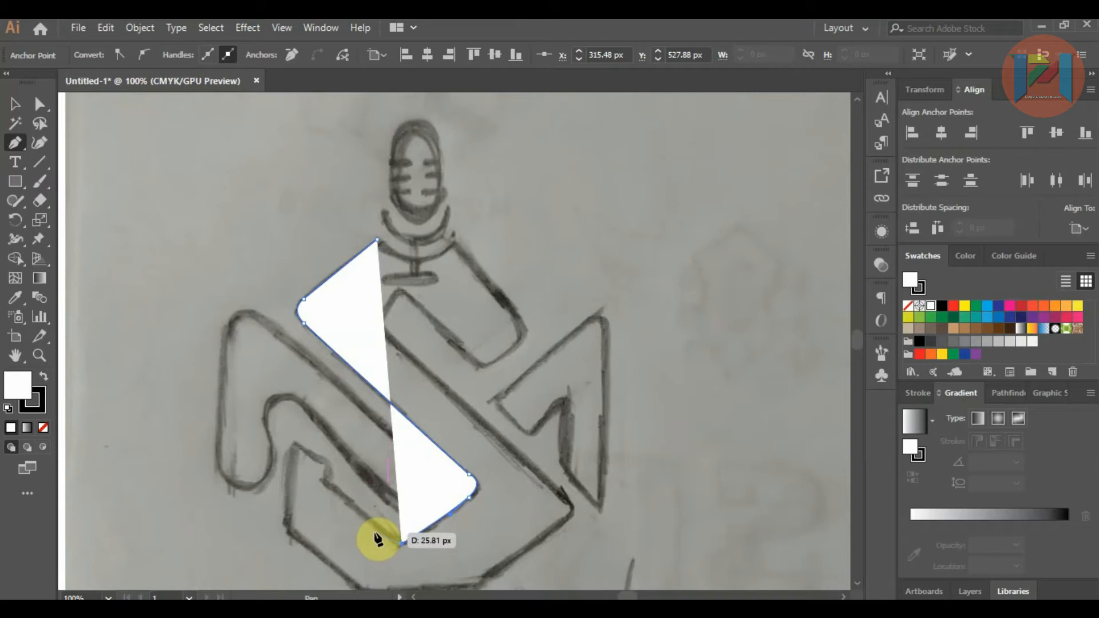
{"action": "left_click", "coordinate": [373, 524], "text": "ctrl"}
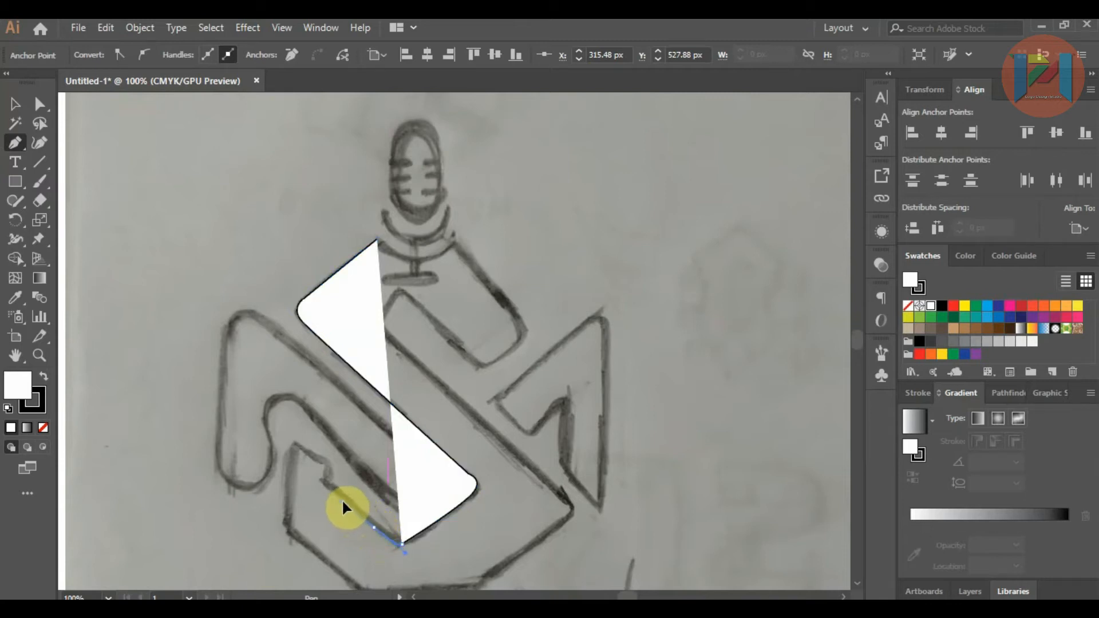
{"action": "left_click_drag", "start_coordinate": [343, 501], "coordinate": [342, 501]}
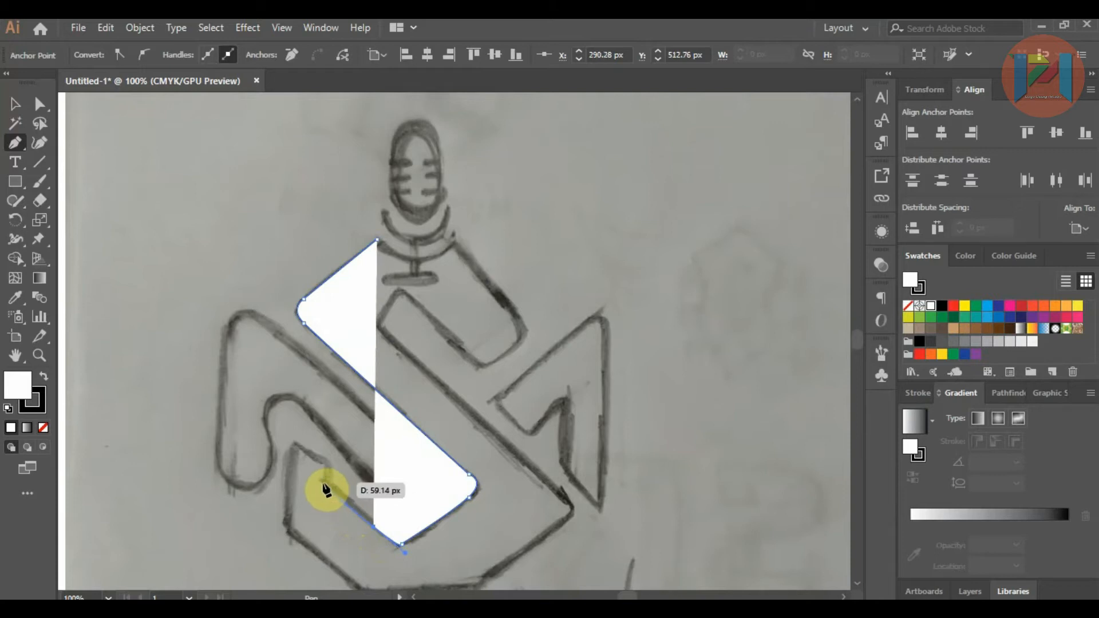
{"action": "key", "text": "Caps_Lock"}
{"action": "key", "text": "Caps_Lock"}
{"action": "key", "text": "shift"}
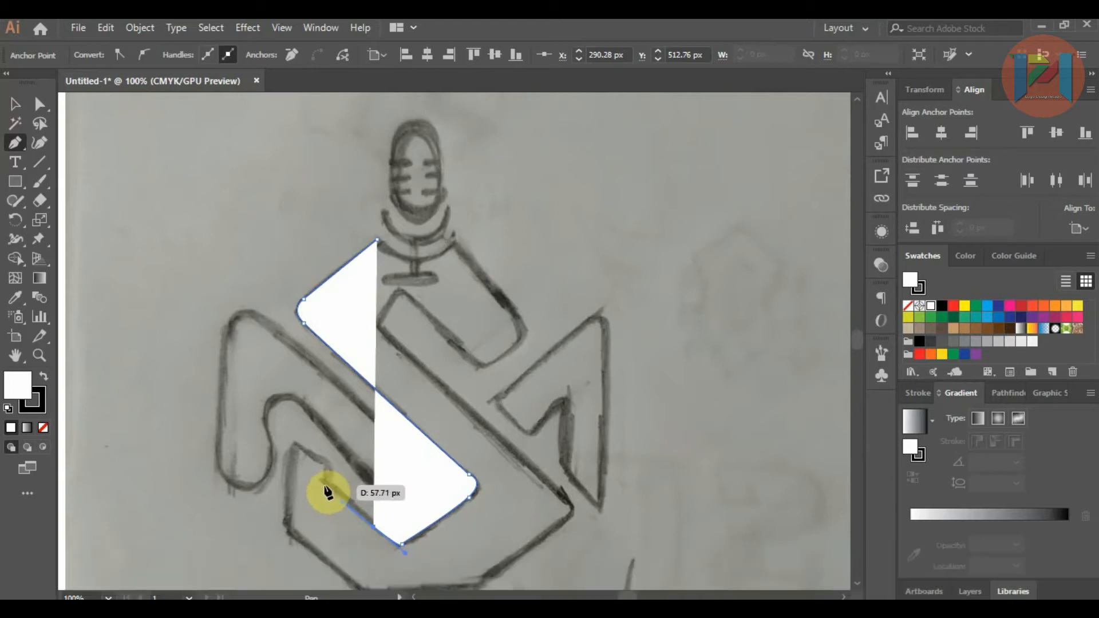
{"action": "left_click", "coordinate": [328, 461]}
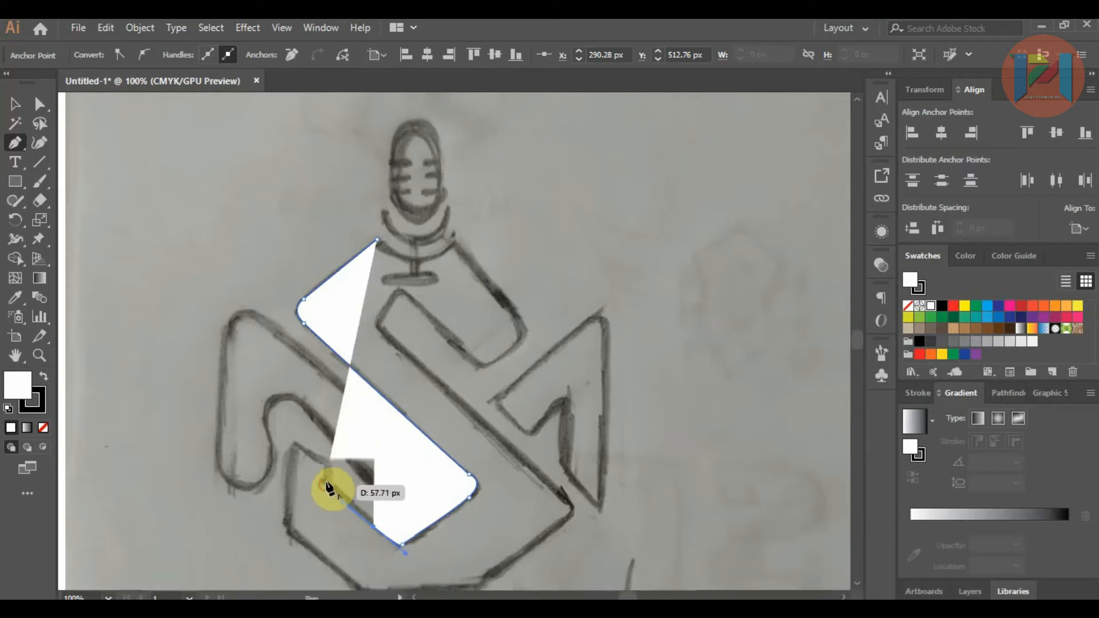
{"action": "left_click", "coordinate": [294, 442], "text": "ctrl"}
{"action": "scroll", "coordinate": [298, 449], "scroll_direction": "down", "scroll_amount": 3}
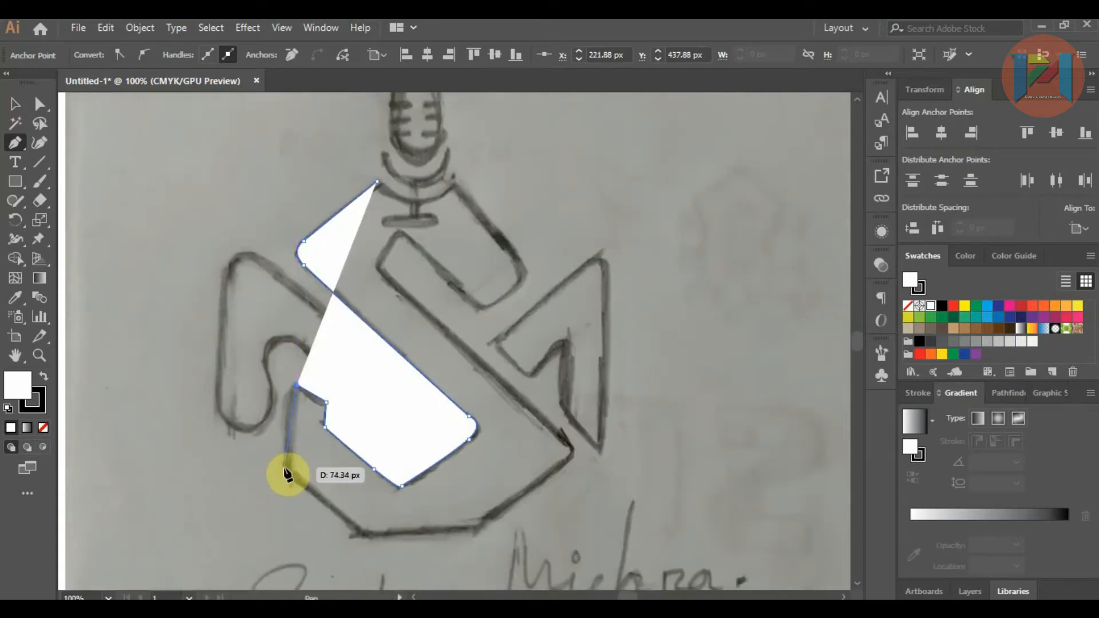
Step: Extend the S path down the hook's outer side, along a straight horizontal base and around the rounded lower-right corner
{"action": "left_click", "coordinate": [286, 468]}
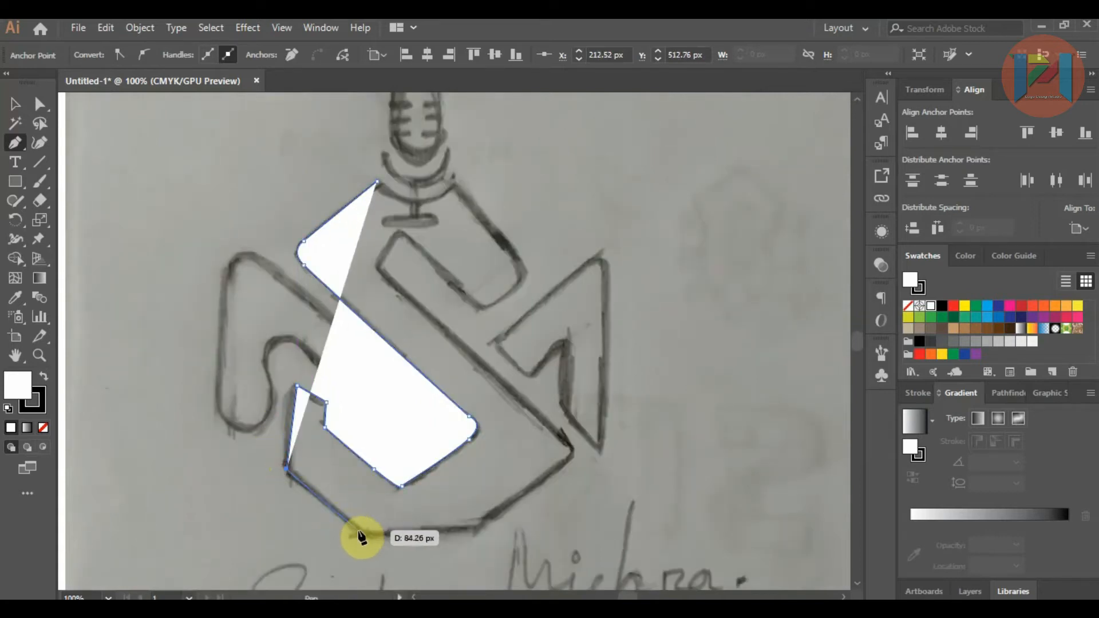
{"action": "left_click", "coordinate": [363, 534]}
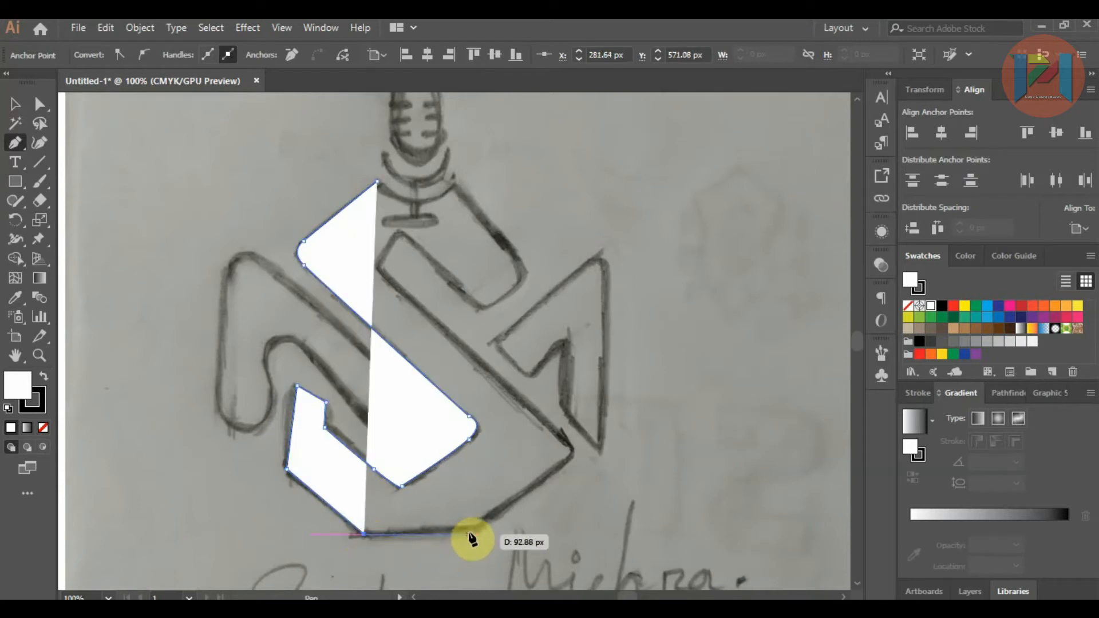
{"action": "key", "text": "shift"}
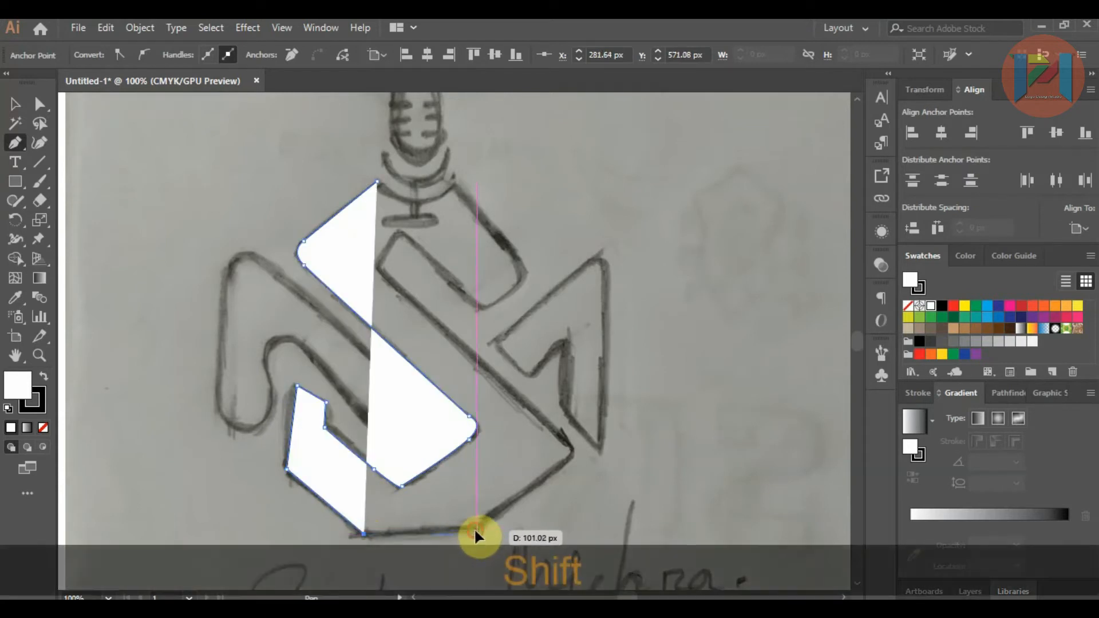
{"action": "left_click", "coordinate": [475, 534]}
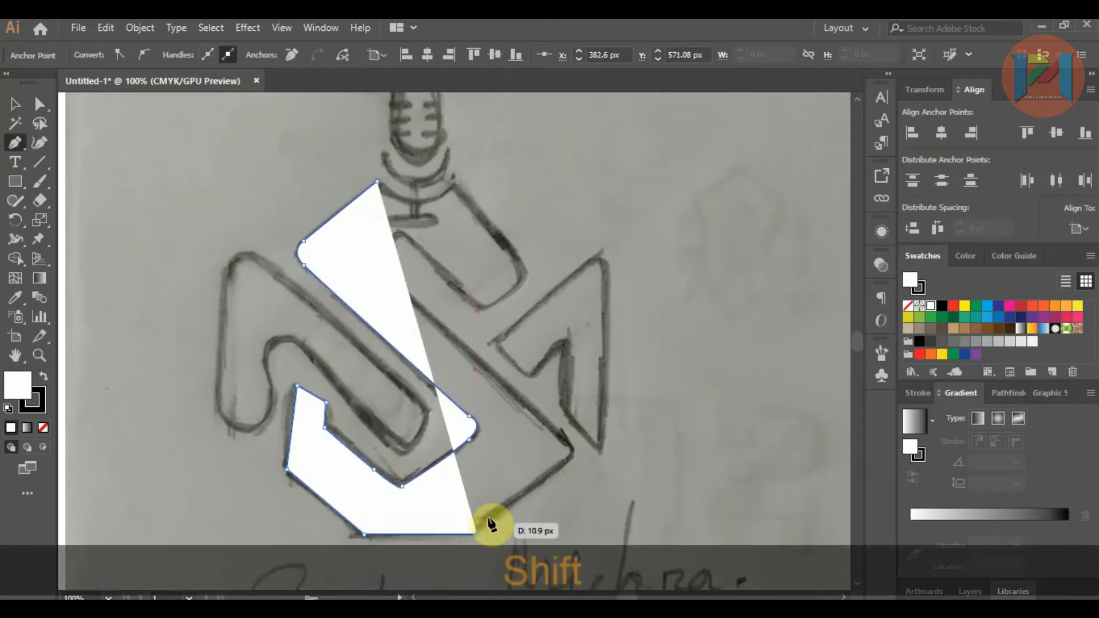
{"action": "left_click", "coordinate": [569, 465]}
{"action": "left_click", "coordinate": [564, 444], "text": "ctrl"}
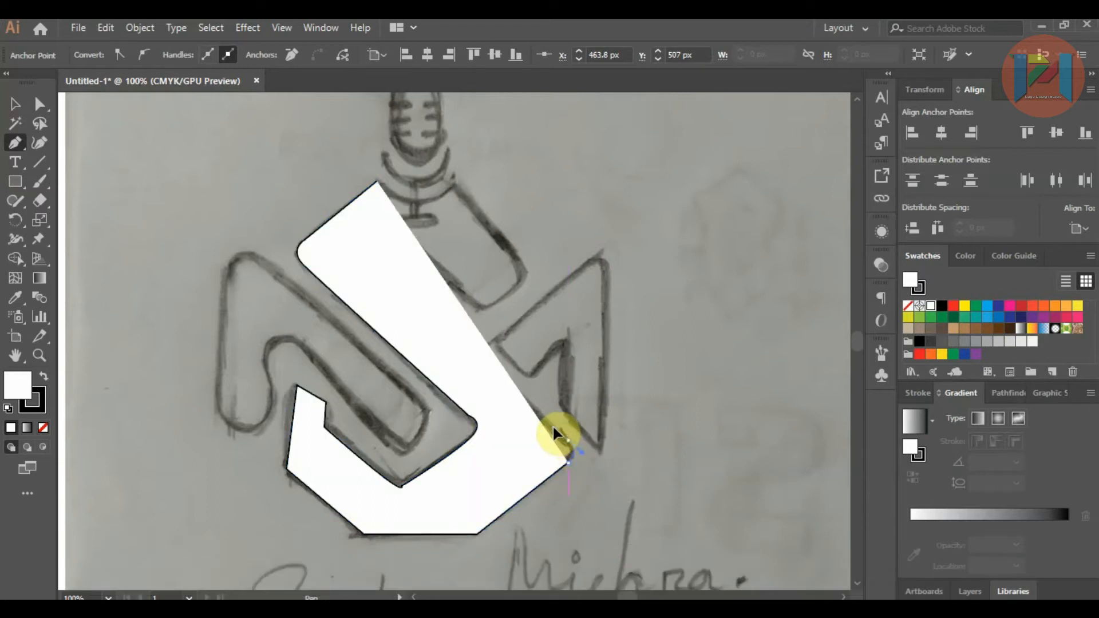
{"action": "left_click", "coordinate": [551, 428]}
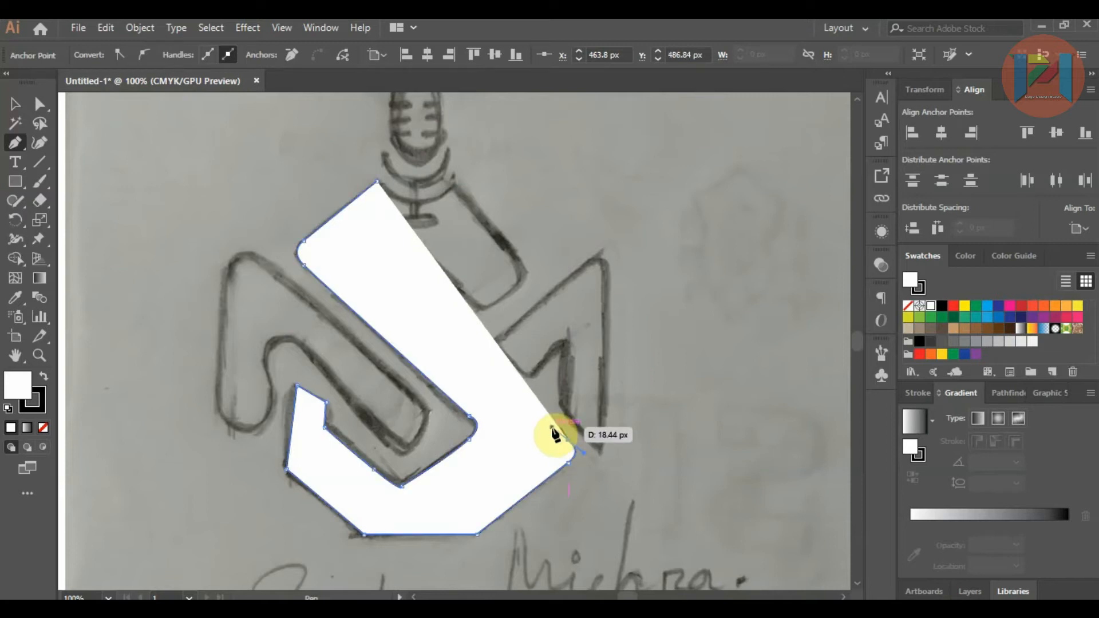
Step: Lower the S path's opacity to 33% to reveal the sketch underneath
{"action": "left_click", "coordinate": [884, 264]}
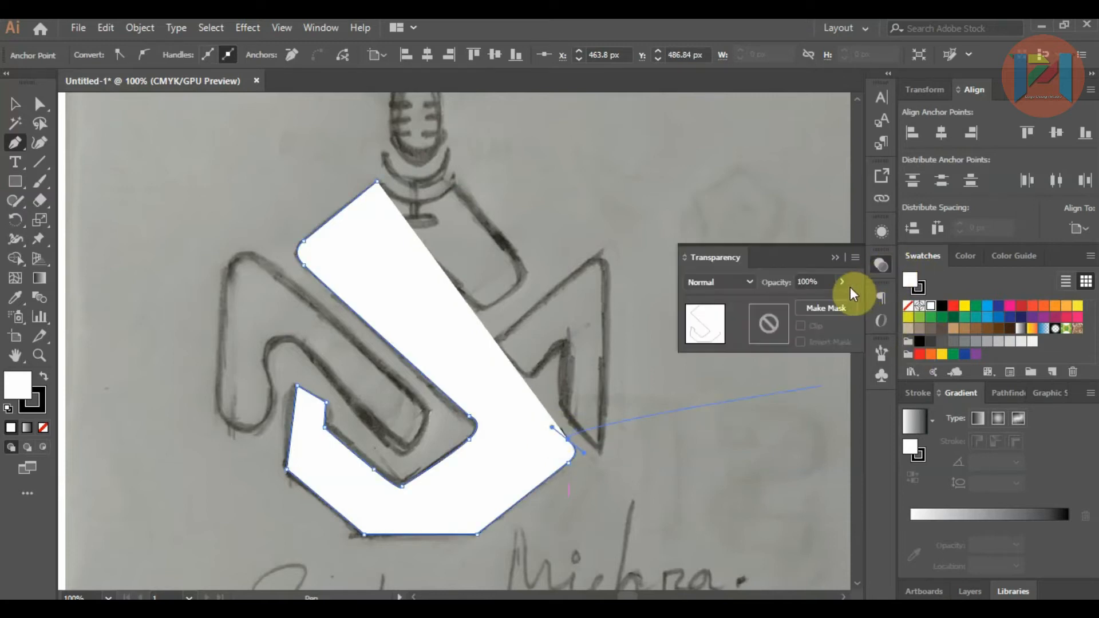
{"action": "left_click", "coordinate": [799, 301]}
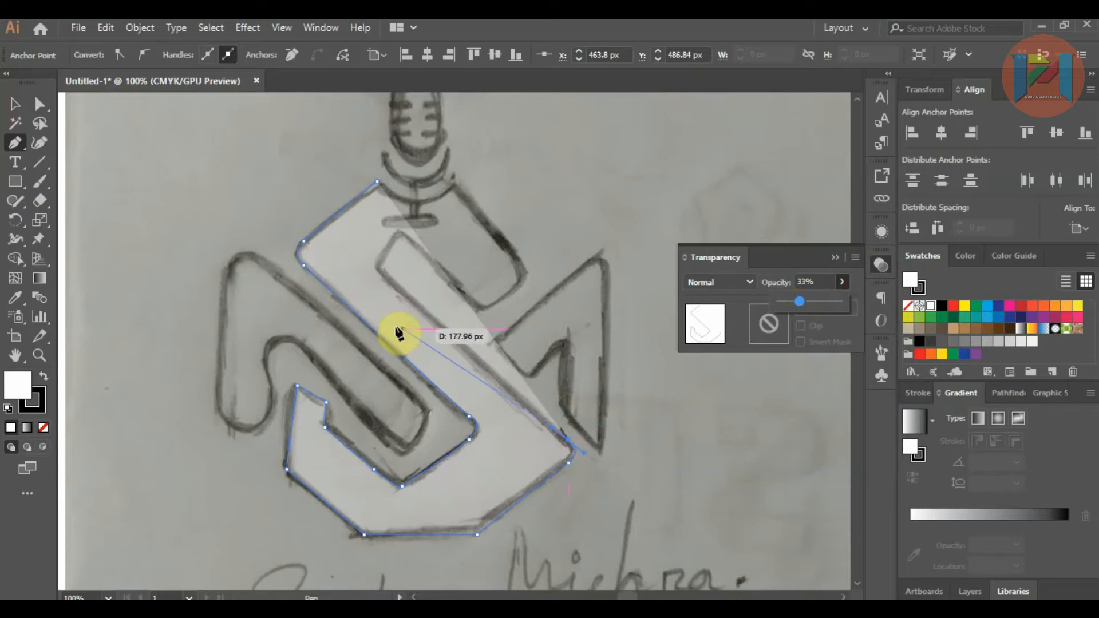
{"action": "left_click", "coordinate": [384, 265]}
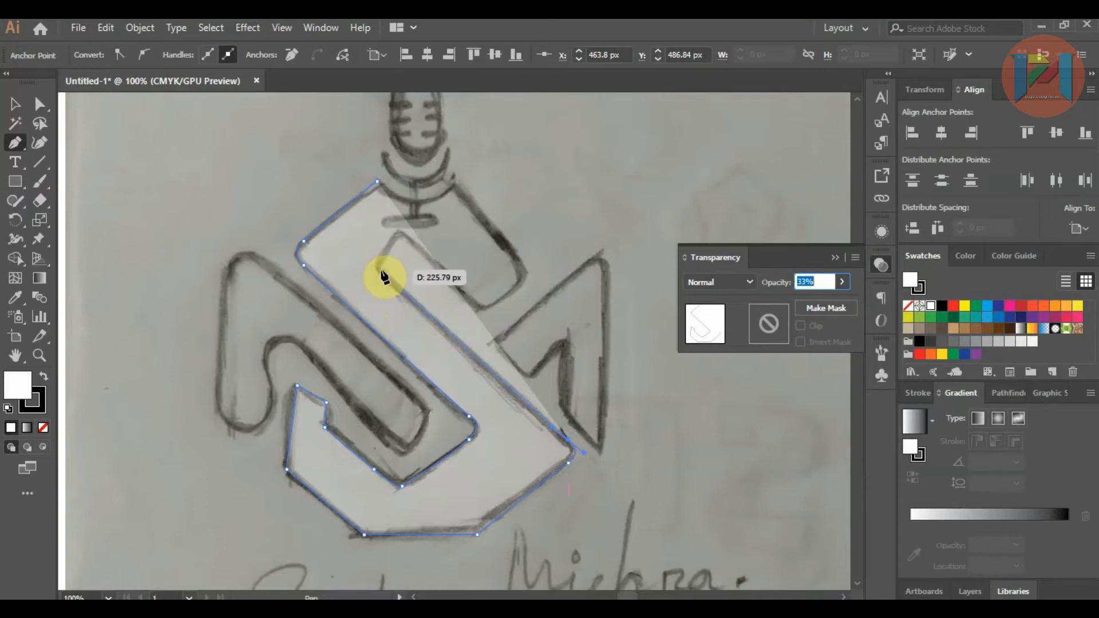
Step: Trace the S path up the diagonal, around the inner slot and past the end of the upper arm
{"action": "left_click", "coordinate": [381, 270]}
{"action": "left_click", "coordinate": [386, 250]}
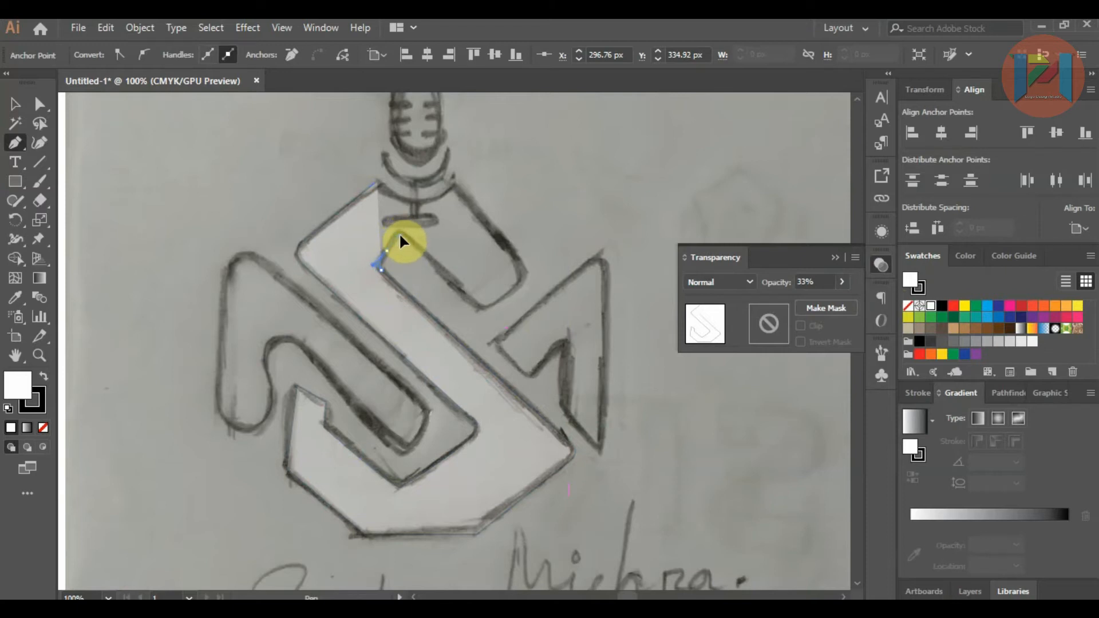
{"action": "left_click_drag", "start_coordinate": [410, 240], "coordinate": [420, 247]}
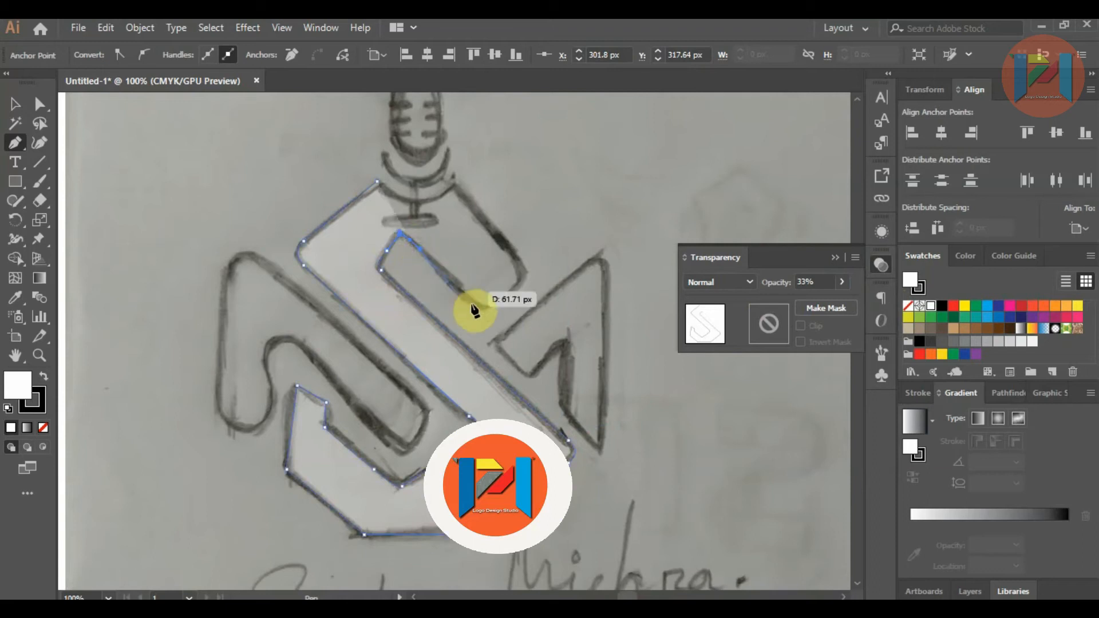
{"action": "left_click_drag", "start_coordinate": [482, 311], "coordinate": [532, 280]}
{"action": "left_click", "coordinate": [528, 274]}
Step: Replace the last anchor with a peak over the microphone's lower part and close the S path at its starting point
{"action": "left_click", "coordinate": [454, 181]}
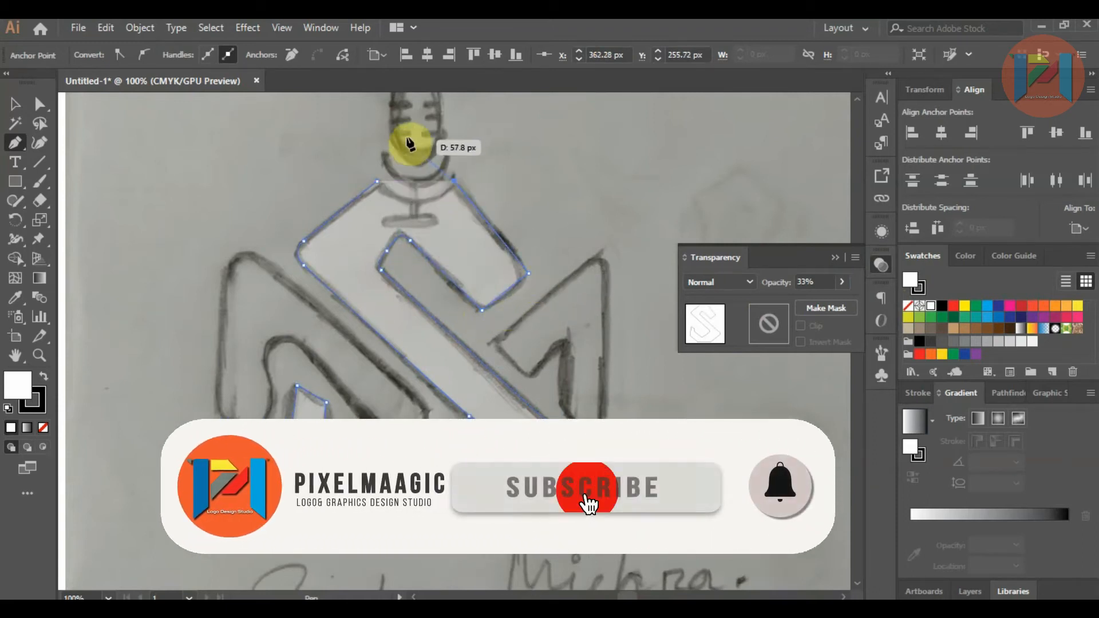
{"action": "key", "text": "ctrl+z"}
{"action": "key", "text": "ctrl+z"}
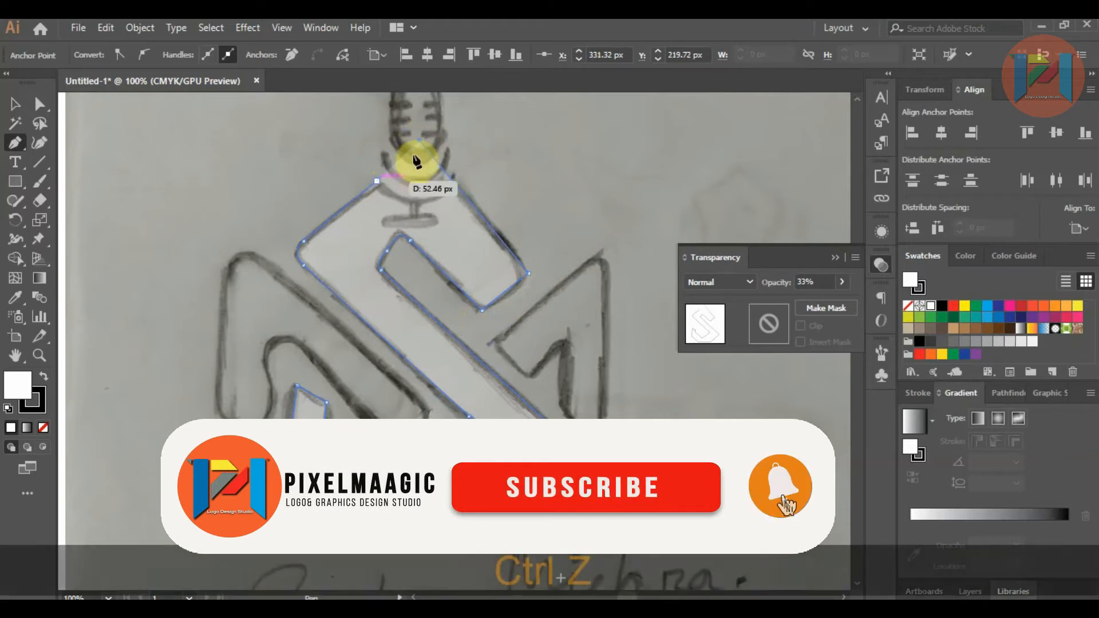
{"action": "left_click", "coordinate": [424, 149]}
{"action": "left_click", "coordinate": [377, 183]}
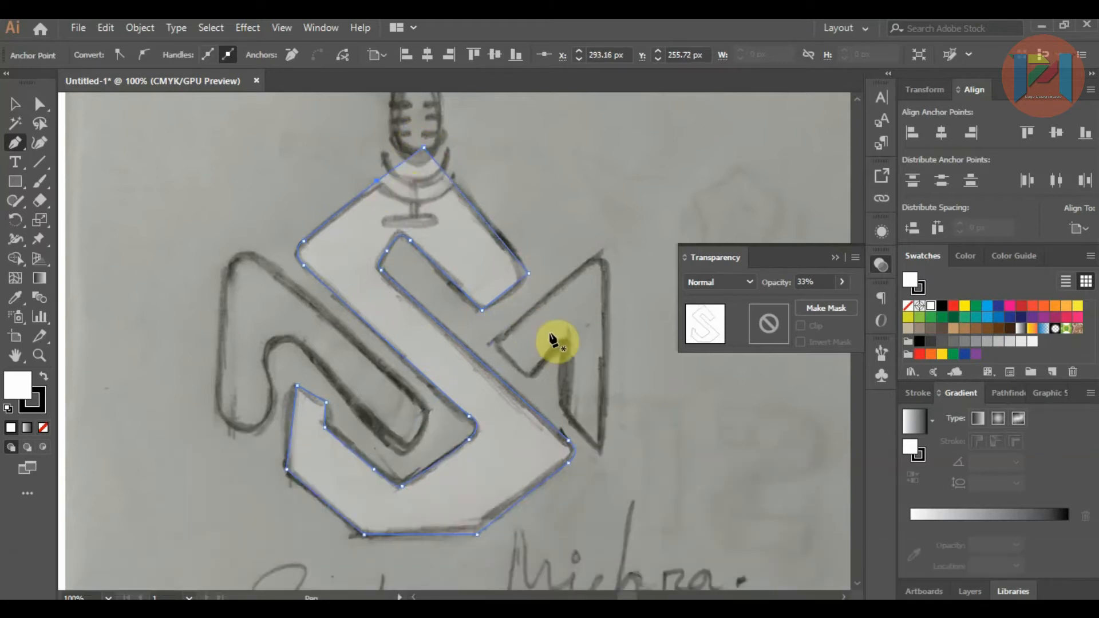
Step: Start a Pen path for the pointed shape beside the S, from its inner corner around the rounded notch to the lower tip
{"action": "scroll", "coordinate": [367, 280], "scroll_direction": "down", "scroll_amount": 1}
{"action": "scroll", "coordinate": [483, 323], "scroll_direction": "up", "scroll_amount": 2}
{"action": "left_click", "coordinate": [406, 330]}
{"action": "left_click", "coordinate": [459, 377]}
{"action": "left_click", "coordinate": [509, 331]}
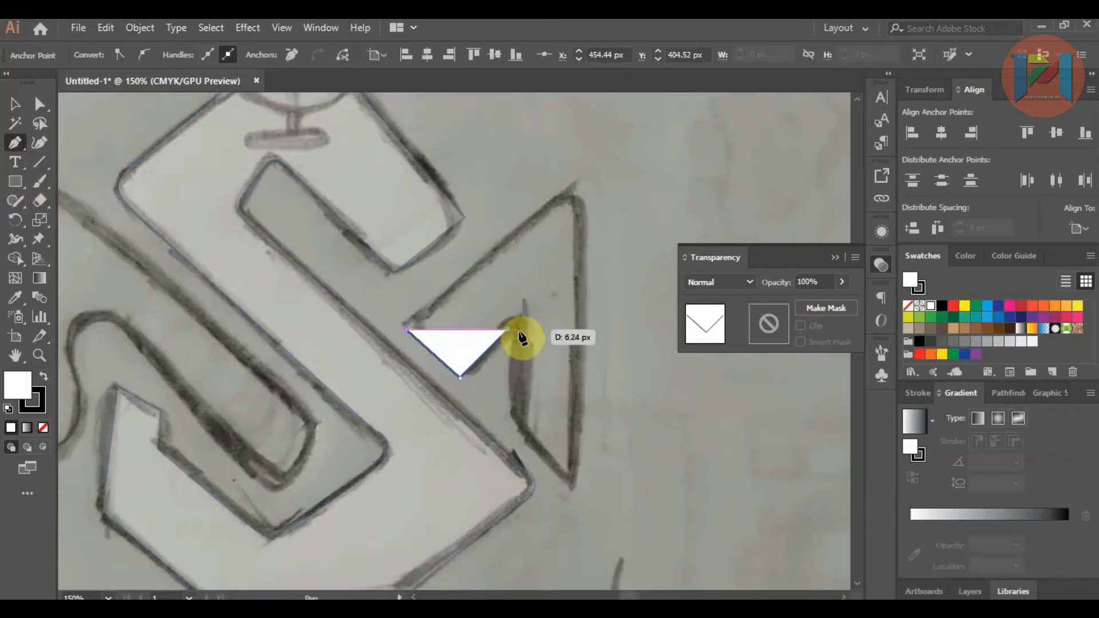
{"action": "left_click_drag", "start_coordinate": [524, 338], "coordinate": [525, 364]}
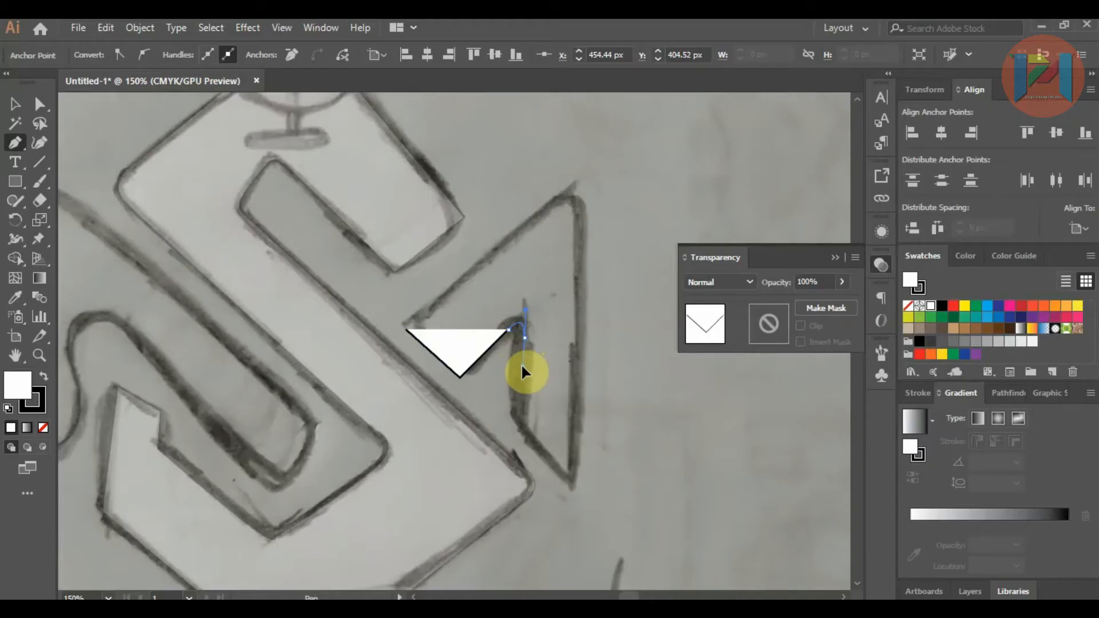
{"action": "left_click", "coordinate": [515, 418]}
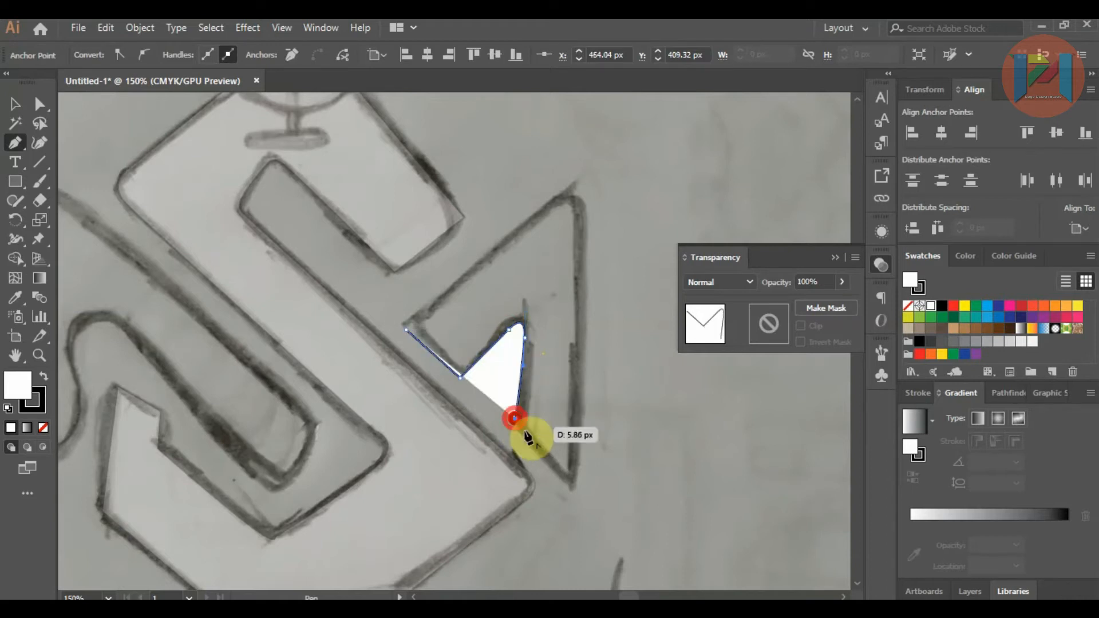
{"action": "left_click", "coordinate": [572, 481]}
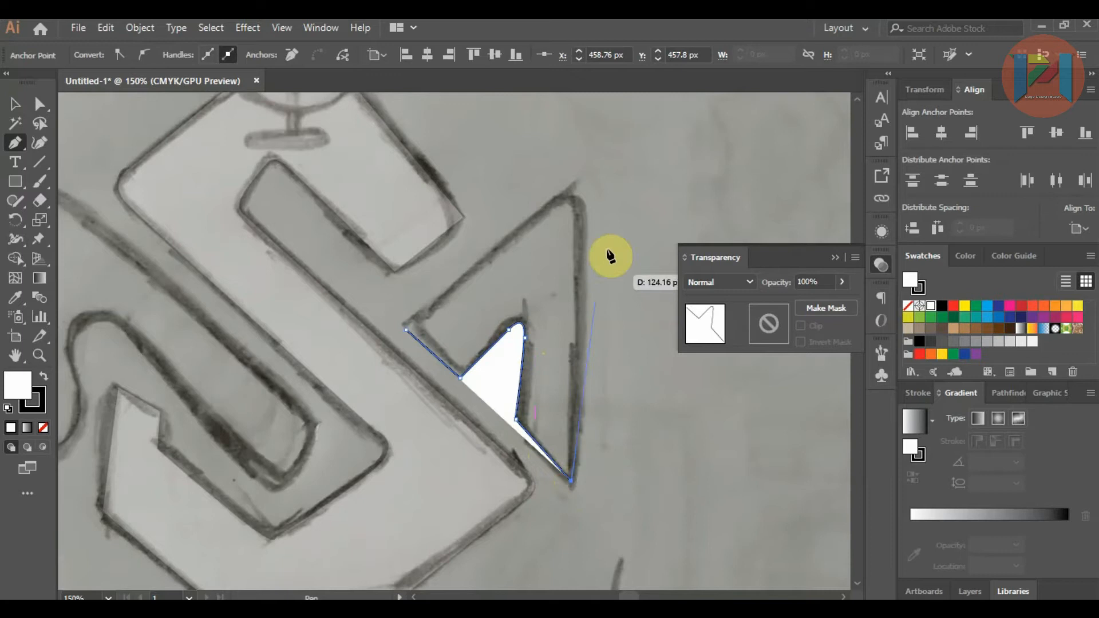
Step: Trace the pointed shape's long outer edge and rounded upper corner, and close the path at its starting point
{"action": "left_click", "coordinate": [582, 212]}
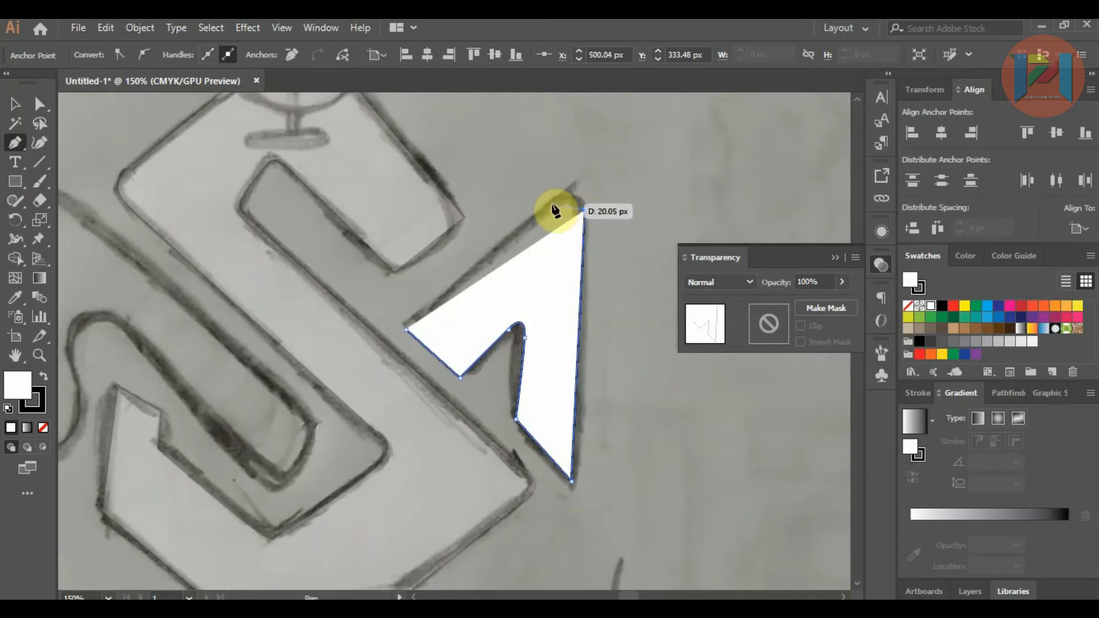
{"action": "left_click", "coordinate": [533, 211], "text": "ctrl"}
{"action": "left_click_drag", "start_coordinate": [519, 222], "coordinate": [517, 232]}
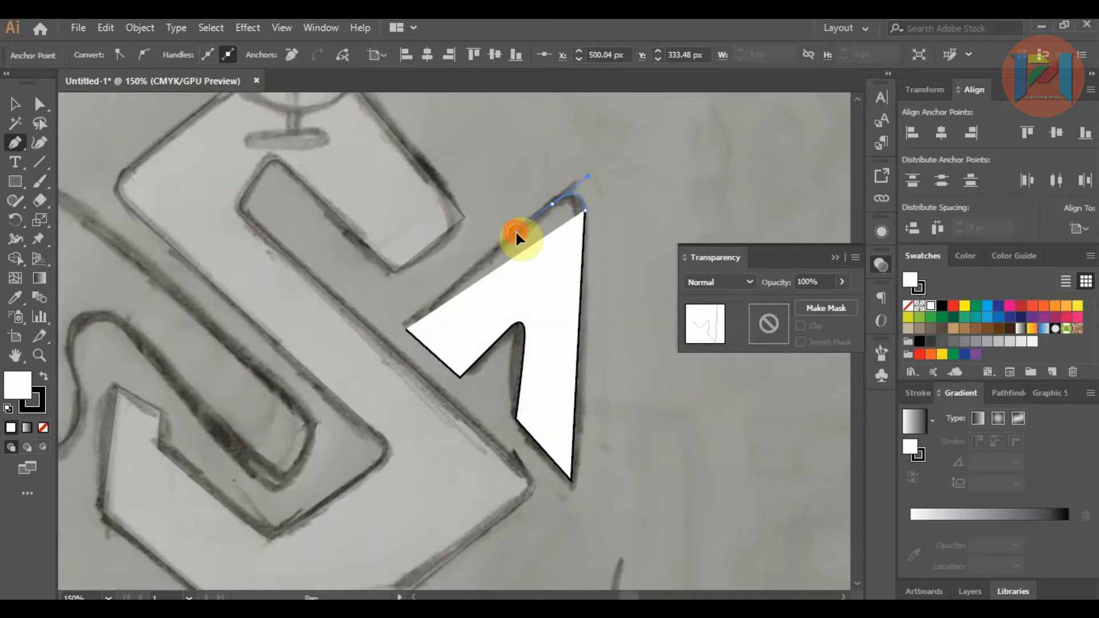
{"action": "left_click", "coordinate": [408, 331]}
Step: Move the finished pointed shape slightly inward so that it sits closer to the S
{"action": "left_click", "coordinate": [16, 106]}
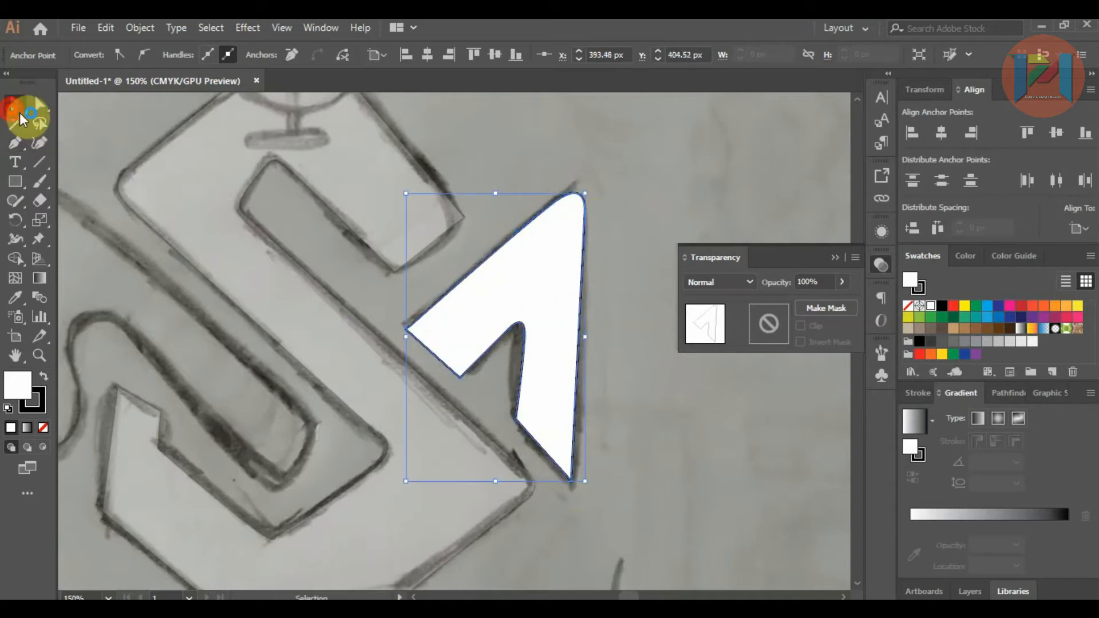
{"action": "left_click_drag", "start_coordinate": [498, 297], "coordinate": [466, 286]}
{"action": "scroll", "coordinate": [535, 258], "scroll_direction": "down", "scroll_amount": 2}
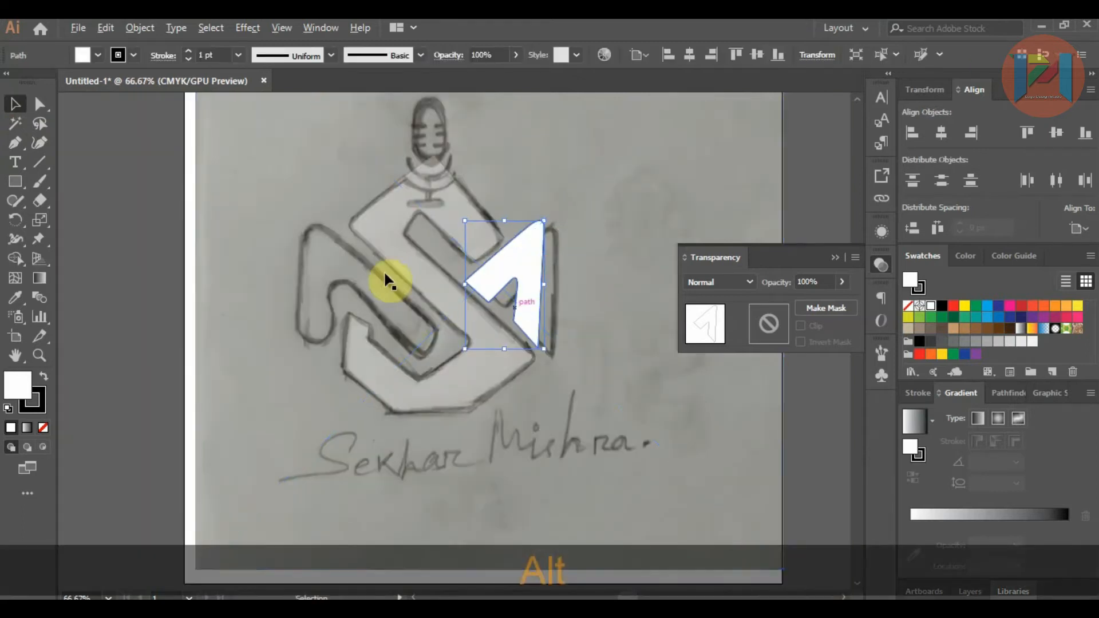
Step: Start a Pen path for the opposite shape, tracing its diagonal edge, rounded peak, outer side and rounded foot
{"action": "scroll", "coordinate": [385, 276], "scroll_direction": "up", "scroll_amount": 2}
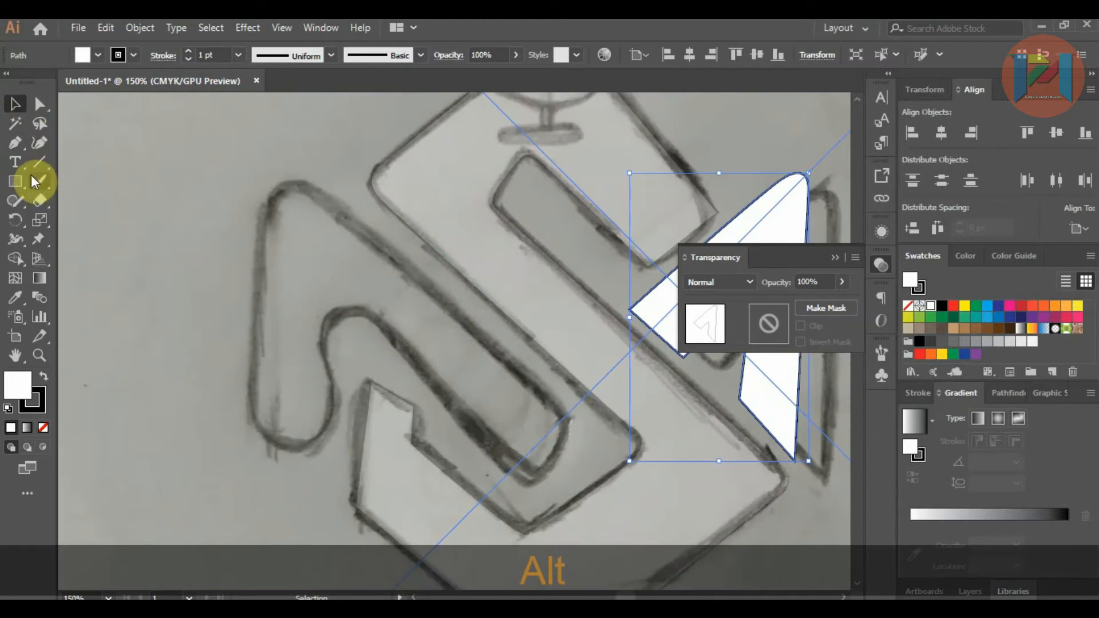
{"action": "left_click", "coordinate": [15, 143]}
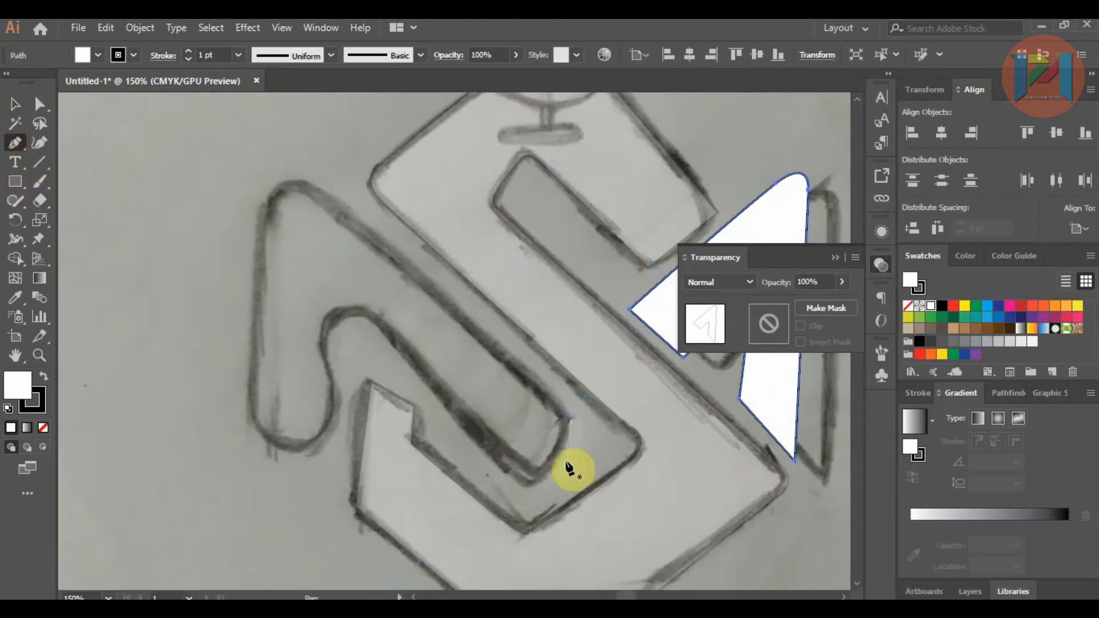
{"action": "left_click", "coordinate": [568, 420]}
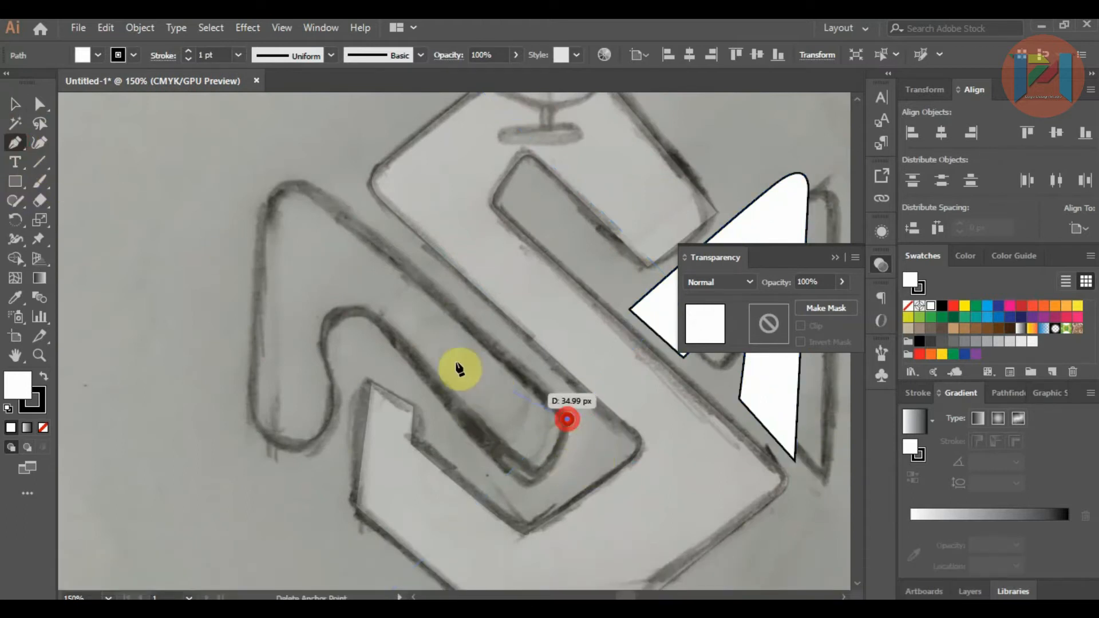
{"action": "left_click", "coordinate": [305, 187]}
{"action": "left_click_drag", "start_coordinate": [262, 213], "coordinate": [260, 268]}
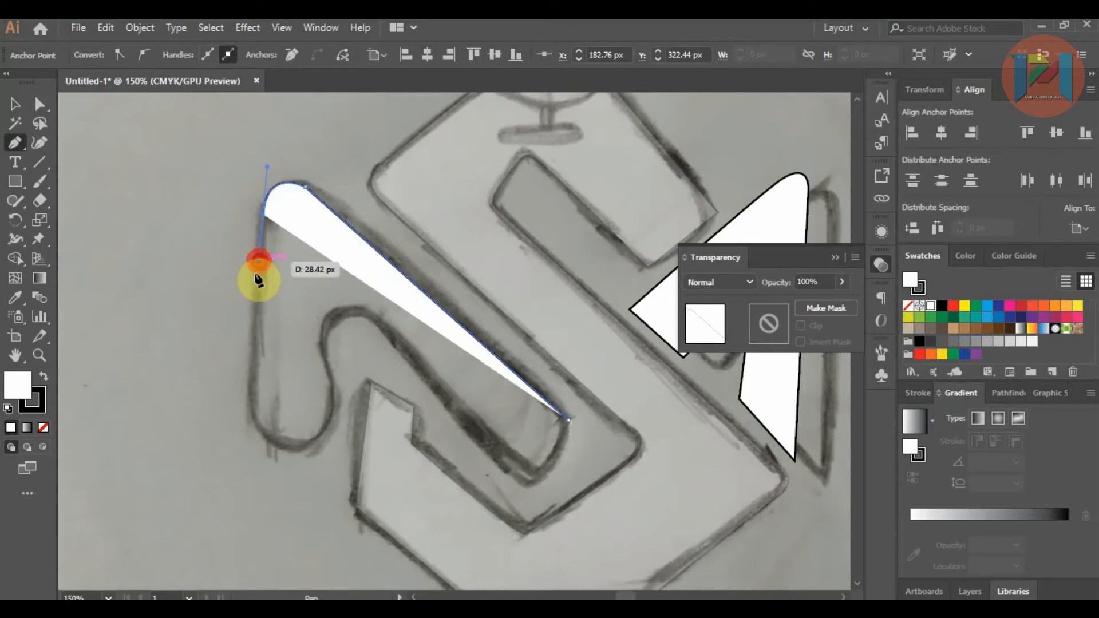
{"action": "left_click", "coordinate": [260, 431]}
{"action": "mouse_move", "coordinate": [272, 446]}
{"action": "left_mouse_down"}
{"action": "mouse_move", "coordinate": [331, 408]}
{"action": "mouse_move", "coordinate": [345, 381]}
{"action": "left_mouse_up"}
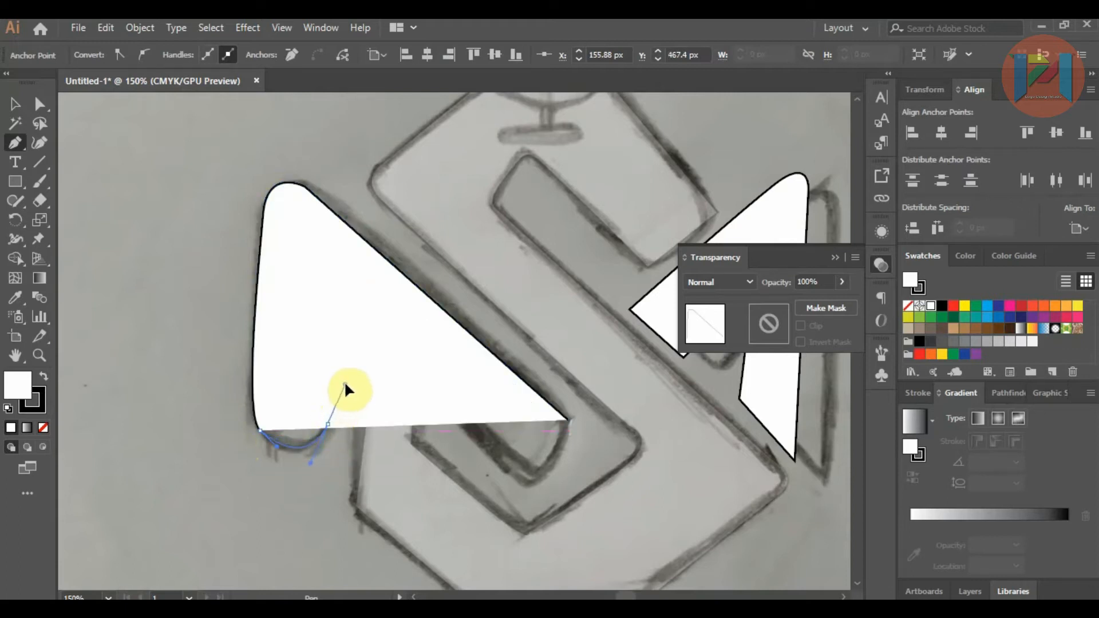
Step: Lower the new path's opacity to 33% and trace its inner arch and diagonal arm to a squared, closed end
{"action": "left_click", "coordinate": [843, 282]}
{"action": "left_click_drag", "start_coordinate": [847, 302], "coordinate": [800, 301]}
{"action": "left_click_drag", "start_coordinate": [325, 330], "coordinate": [418, 366]}
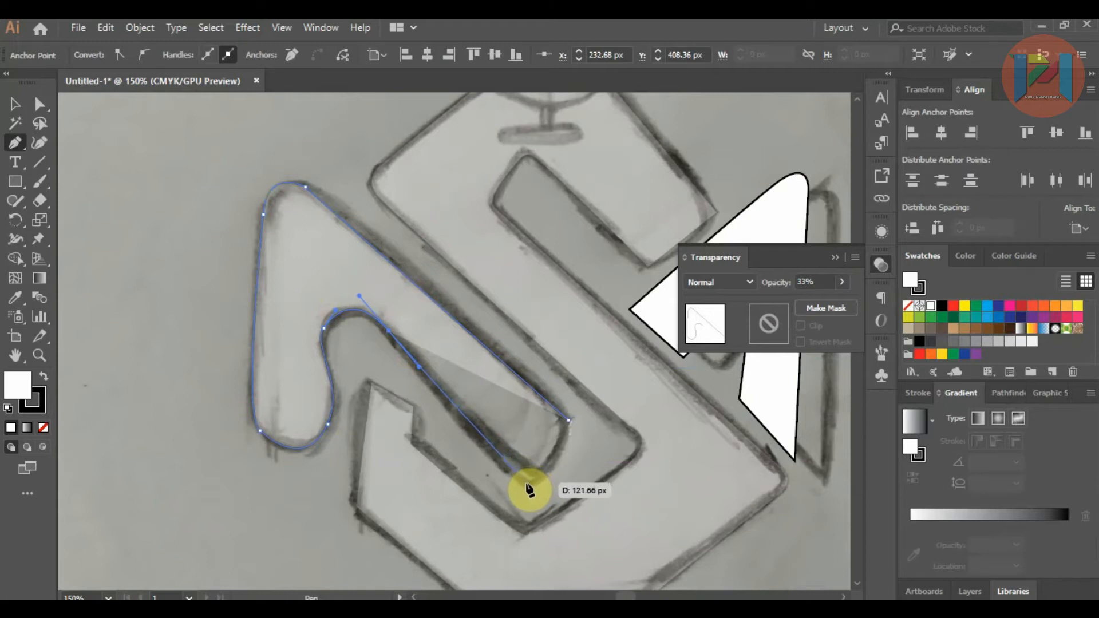
{"action": "left_click", "coordinate": [525, 483]}
{"action": "left_click_drag", "start_coordinate": [574, 433], "coordinate": [582, 433]}
{"action": "left_click", "coordinate": [580, 430]}
{"action": "left_click", "coordinate": [569, 421]}
Step: Restore the newly traced arched shape's opacity to 100%
{"action": "left_click", "coordinate": [15, 103]}
{"action": "left_click_drag", "start_coordinate": [800, 300], "coordinate": [859, 298]}
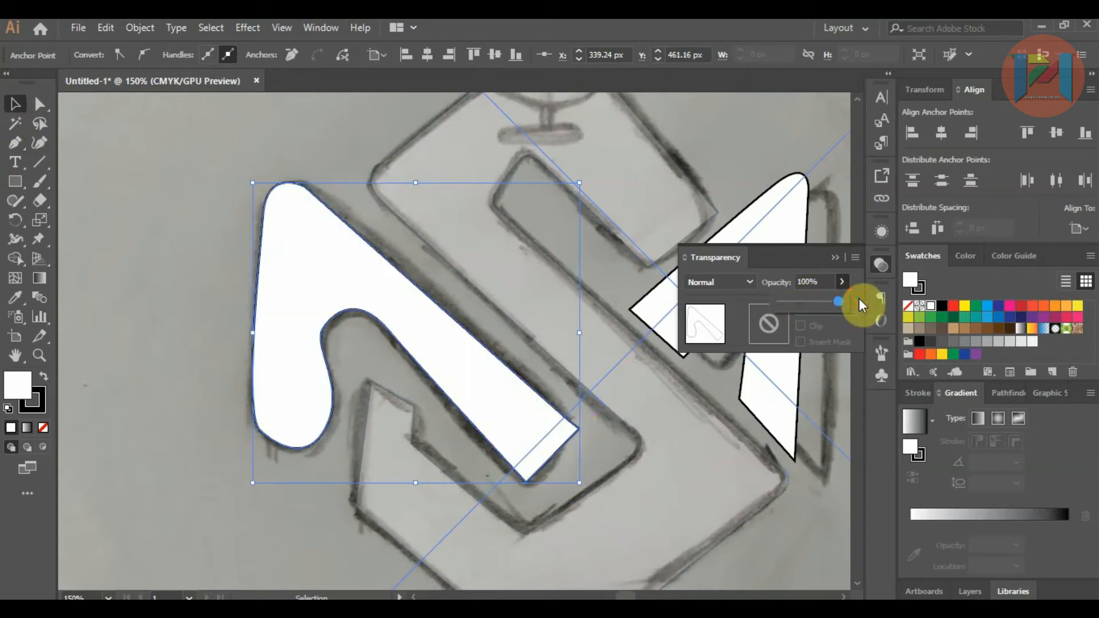
{"action": "left_click", "coordinate": [836, 257]}
Step: Select the S shape and raise its opacity back to 100%
{"action": "scroll", "coordinate": [552, 348], "scroll_direction": "down", "scroll_amount": 2}
{"action": "left_click", "coordinate": [564, 232]}
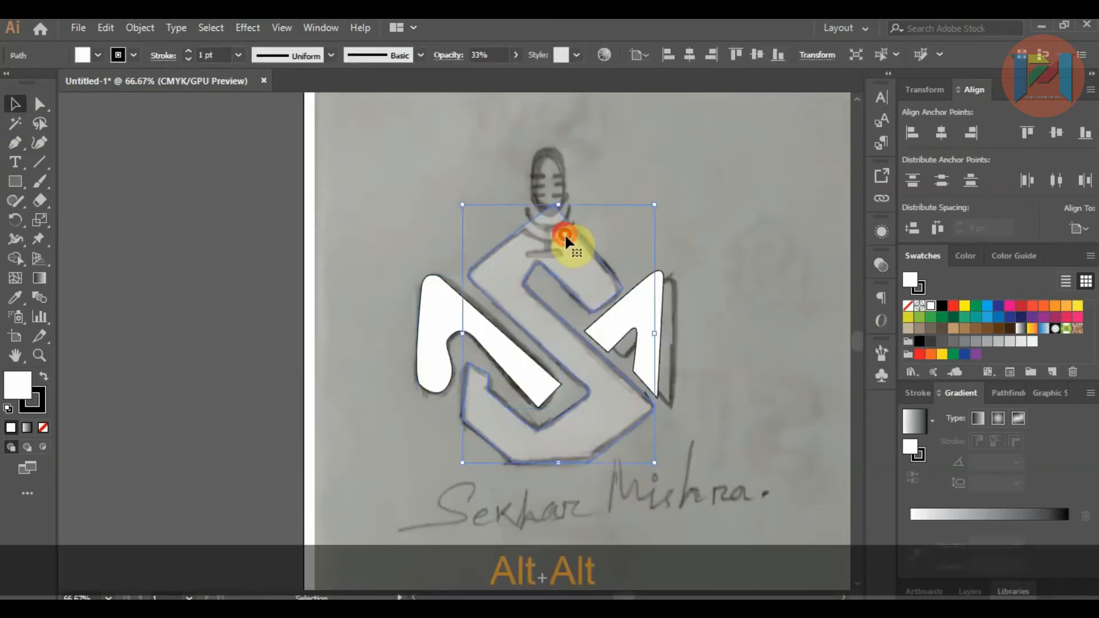
{"action": "left_click", "coordinate": [882, 265]}
{"action": "left_click", "coordinate": [843, 281]}
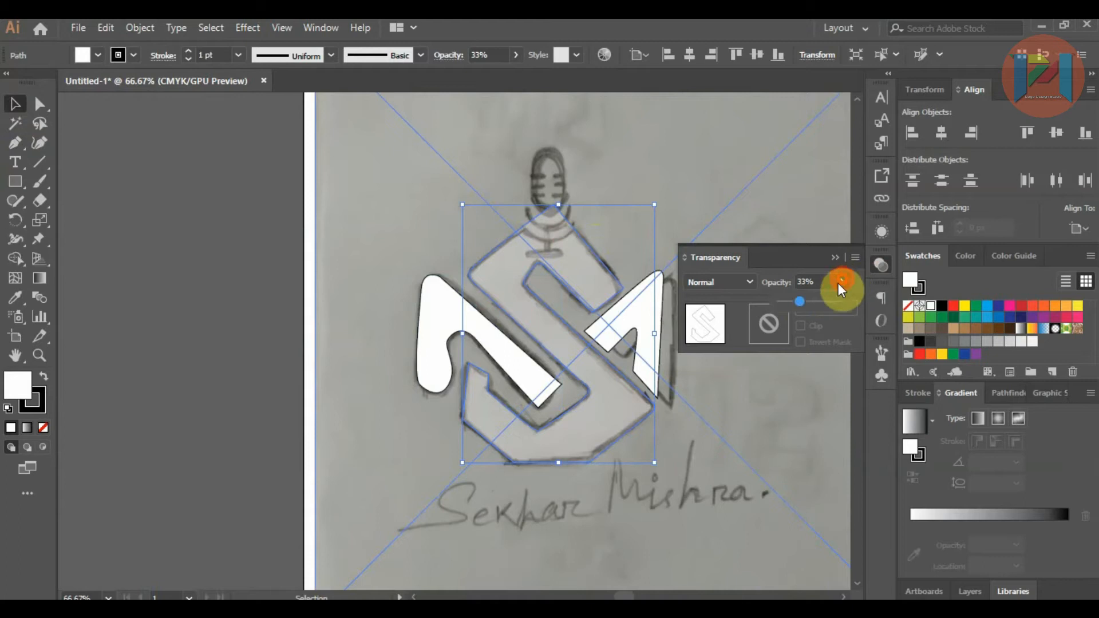
{"action": "left_click_drag", "start_coordinate": [838, 301], "coordinate": [856, 300]}
{"action": "left_click", "coordinate": [838, 267]}
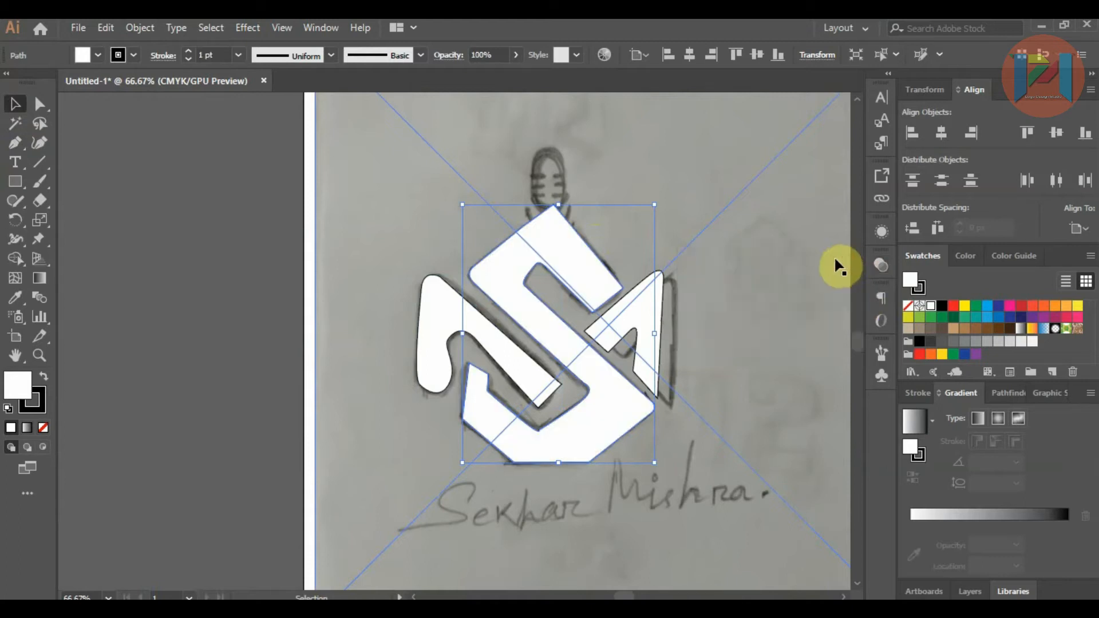
Step: Delete the extra anchor point near the end of the arched shape's diagonal arm
{"action": "key", "text": "alt"}
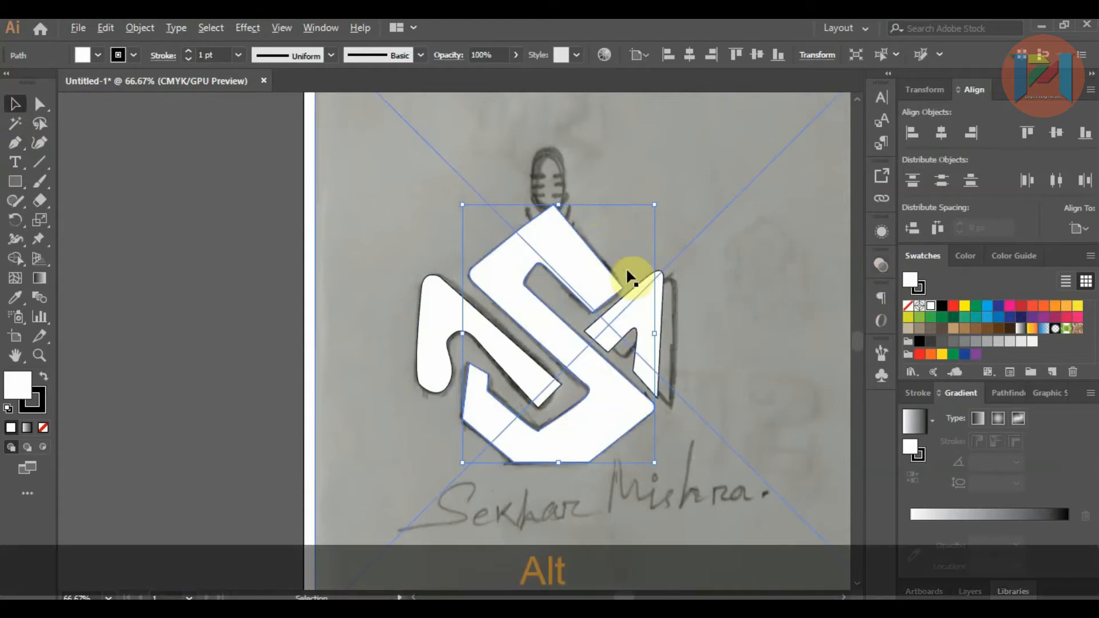
{"action": "scroll", "coordinate": [602, 211], "scroll_direction": "up", "scroll_amount": 1}
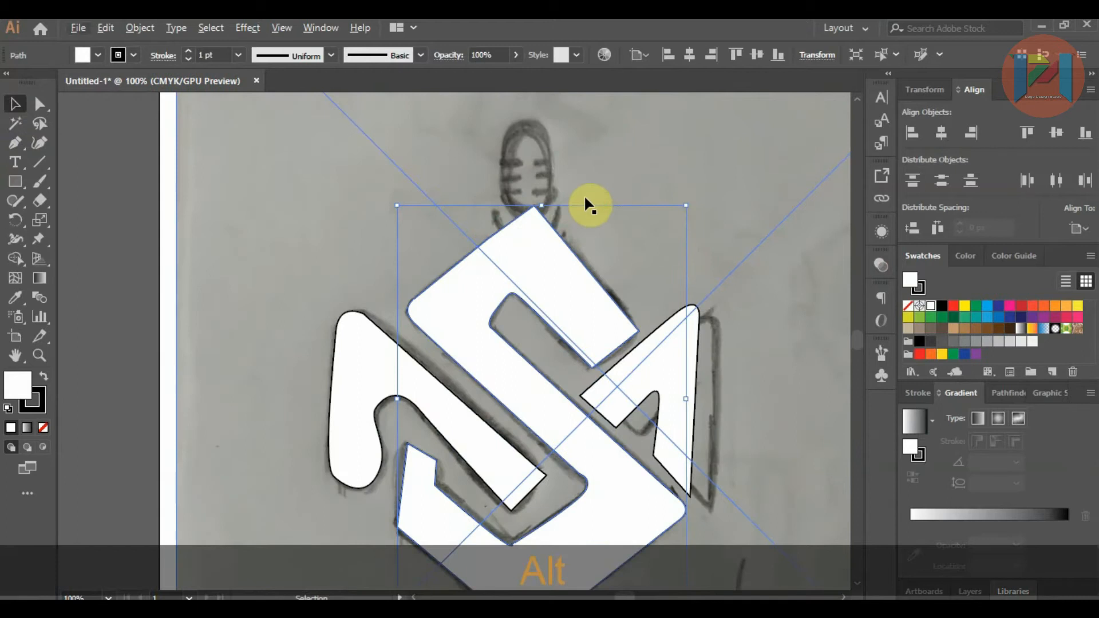
{"action": "left_click", "coordinate": [442, 410]}
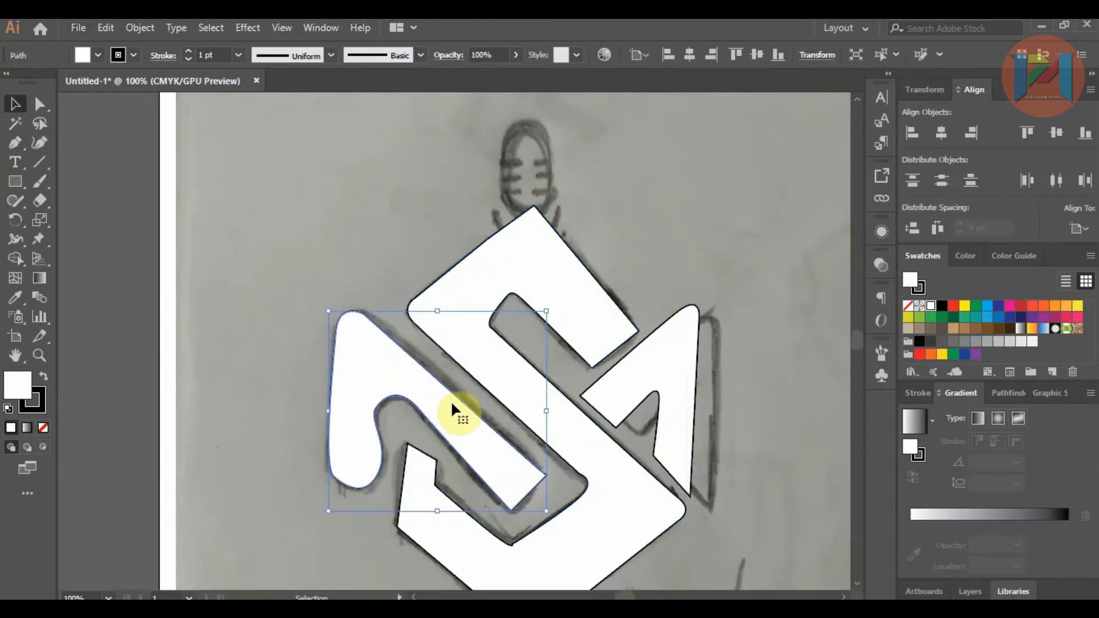
{"action": "left_click", "coordinate": [39, 103]}
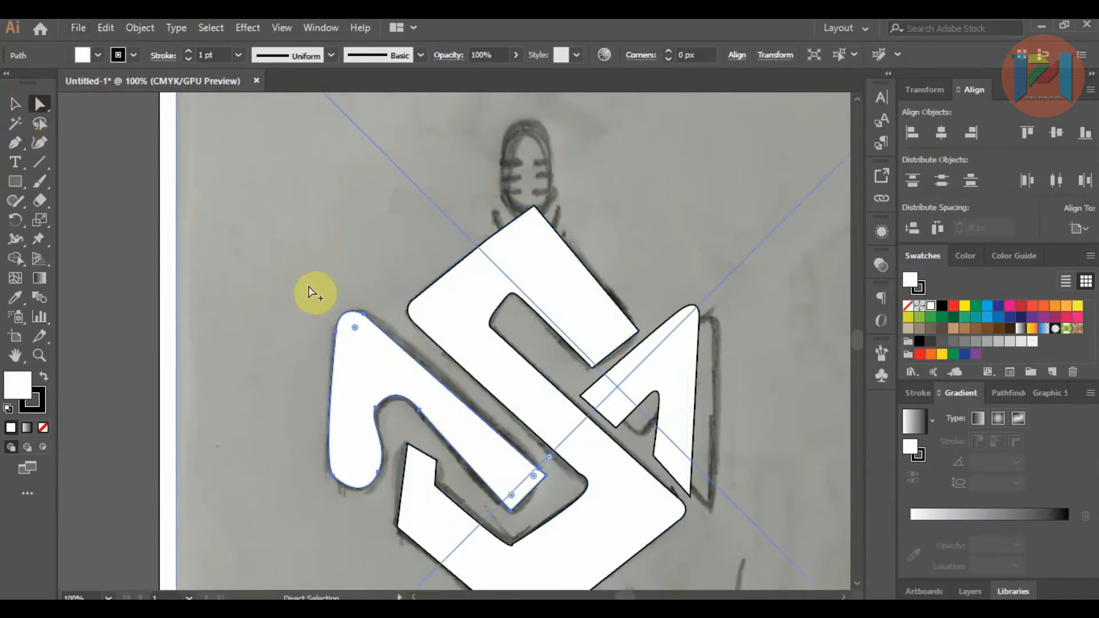
{"action": "scroll", "coordinate": [314, 294], "scroll_direction": "up", "scroll_amount": 2}
{"action": "scroll", "coordinate": [321, 238], "scroll_direction": "down", "scroll_amount": 1}
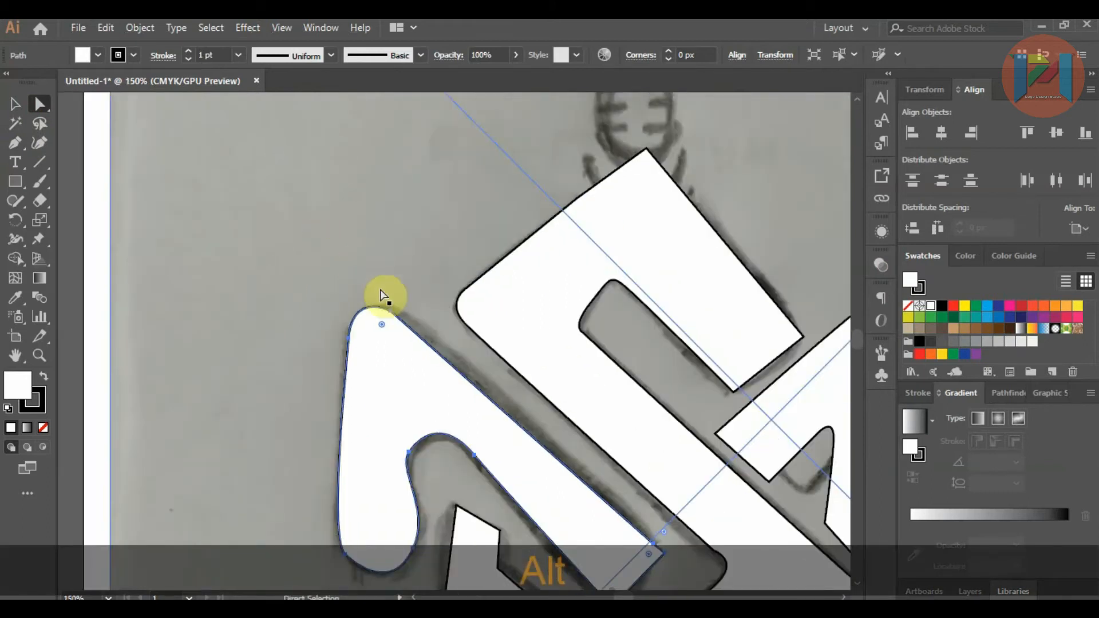
{"action": "left_click", "coordinate": [391, 311]}
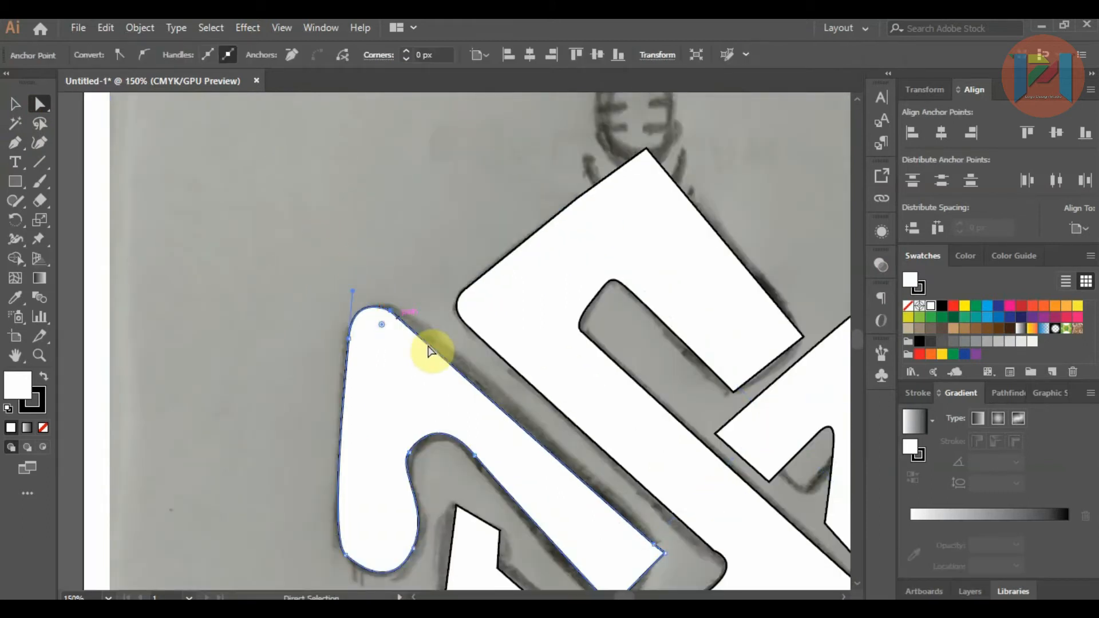
{"action": "left_click", "coordinate": [654, 544]}
{"action": "left_click", "coordinate": [295, 55]}
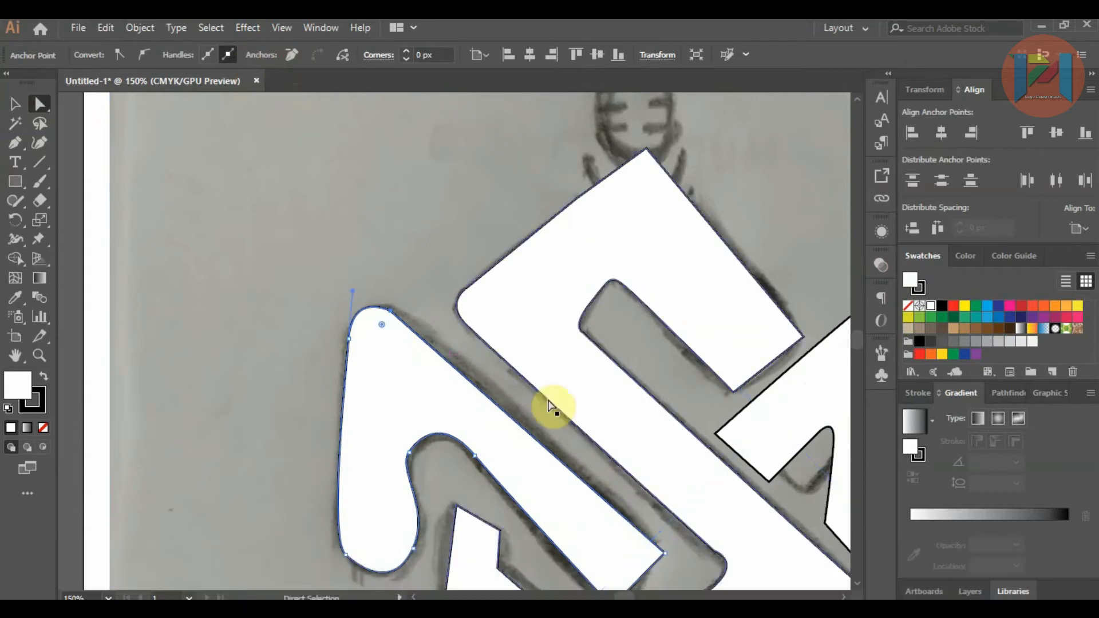
Step: Move the two anchors of the arched shape's outer diagonal edge together toward the S to thicken the arm
{"action": "left_click_drag", "start_coordinate": [390, 311], "coordinate": [505, 382]}
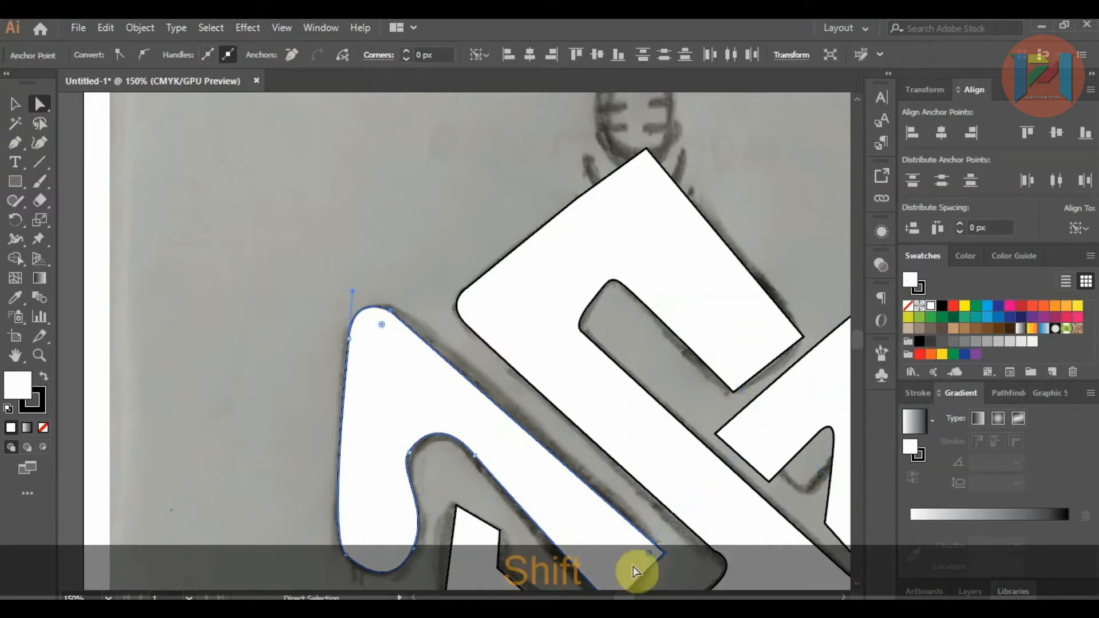
{"action": "left_click", "coordinate": [666, 555]}
{"action": "left_click_drag", "start_coordinate": [666, 550], "coordinate": [670, 539]}
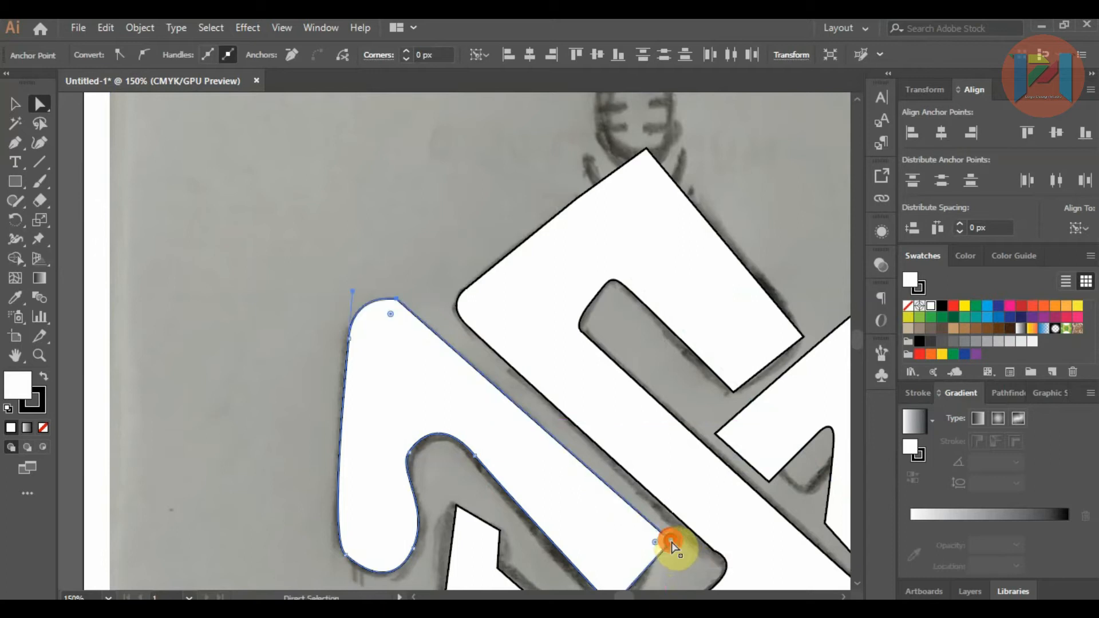
Step: Round the corner at the arched shape's peak with a radius of about 21 px
{"action": "left_click", "coordinate": [394, 321]}
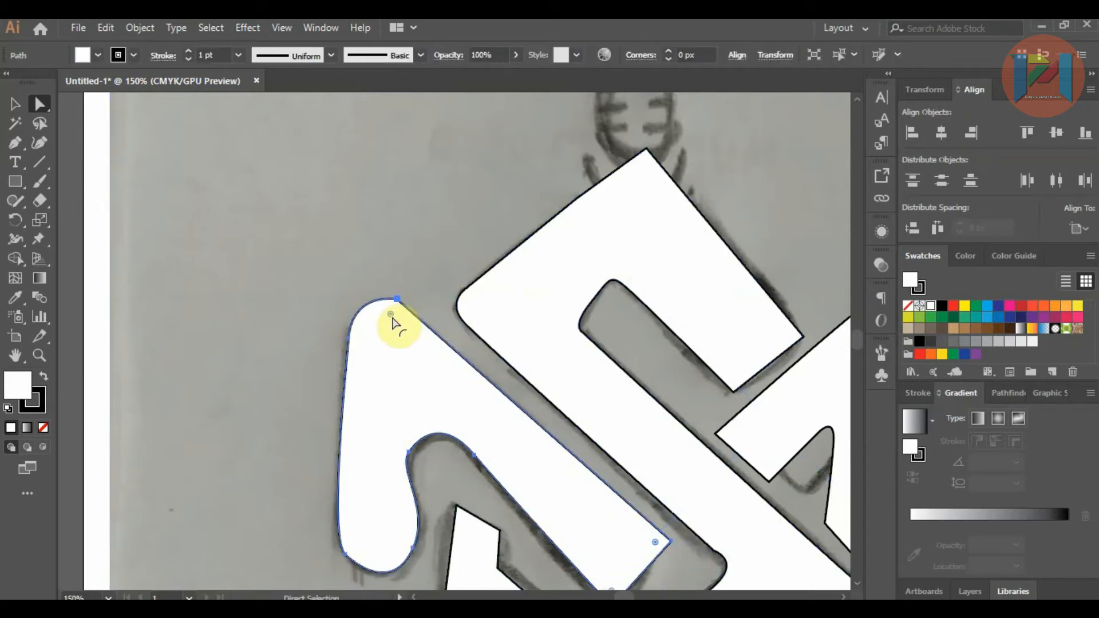
{"action": "left_click_drag", "start_coordinate": [393, 316], "coordinate": [425, 346]}
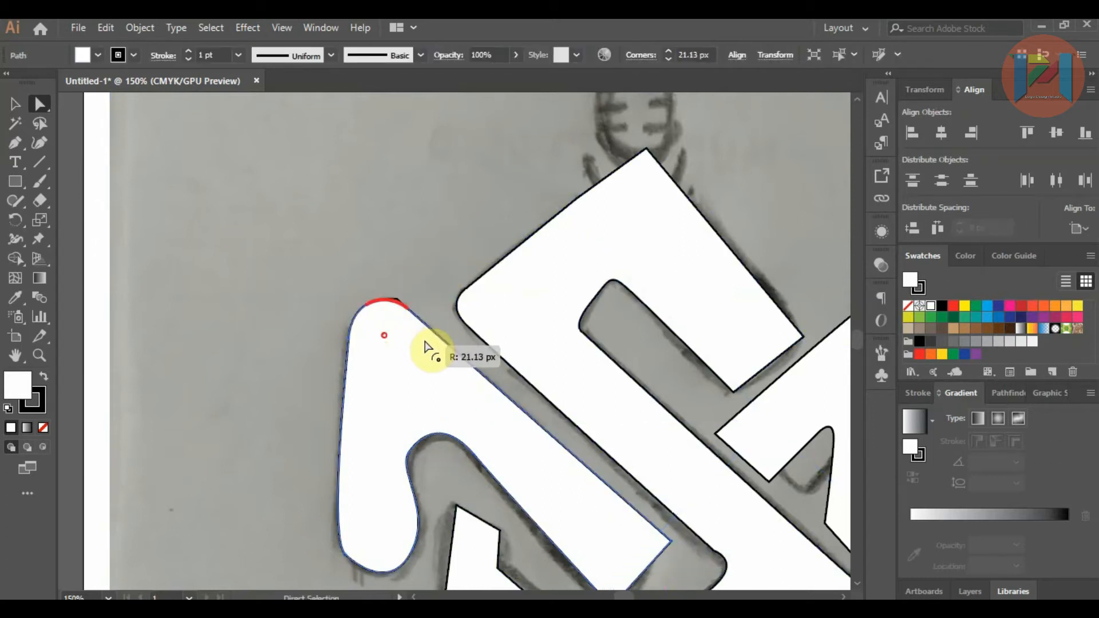
{"action": "left_click", "coordinate": [408, 266]}
{"action": "scroll", "coordinate": [410, 275], "scroll_direction": "down", "scroll_amount": 2}
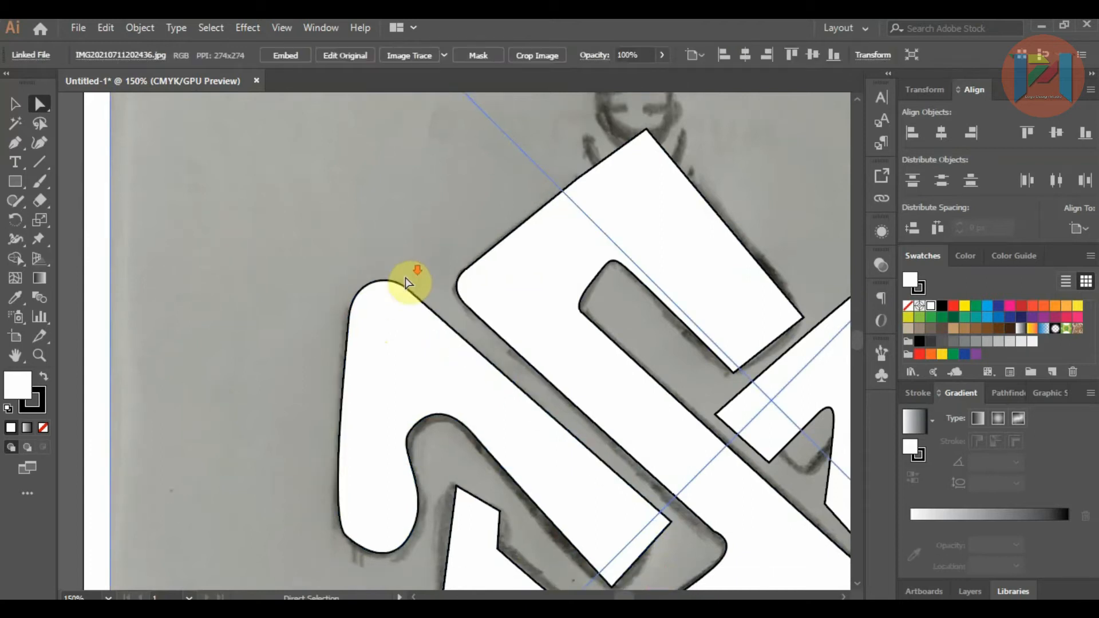
Step: Nudge the outer anchor of the arched shape's foot to smooth its rounded end, and clear the selection
{"action": "left_click", "coordinate": [353, 437]}
{"action": "left_click", "coordinate": [346, 515]}
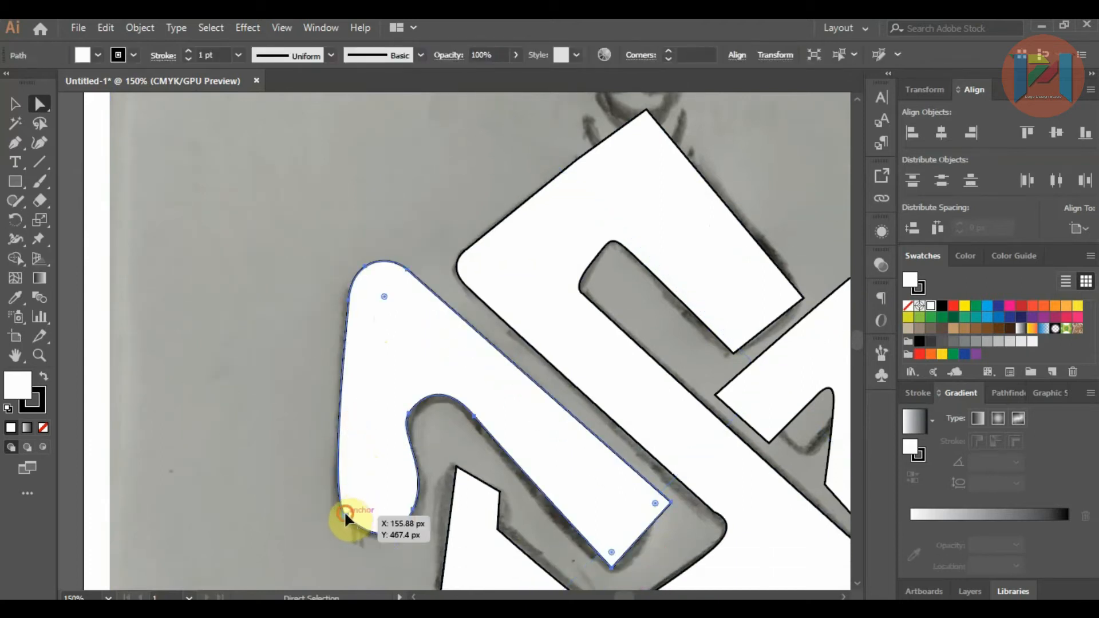
{"action": "left_click_drag", "start_coordinate": [357, 532], "coordinate": [351, 535]}
{"action": "left_click", "coordinate": [287, 471]}
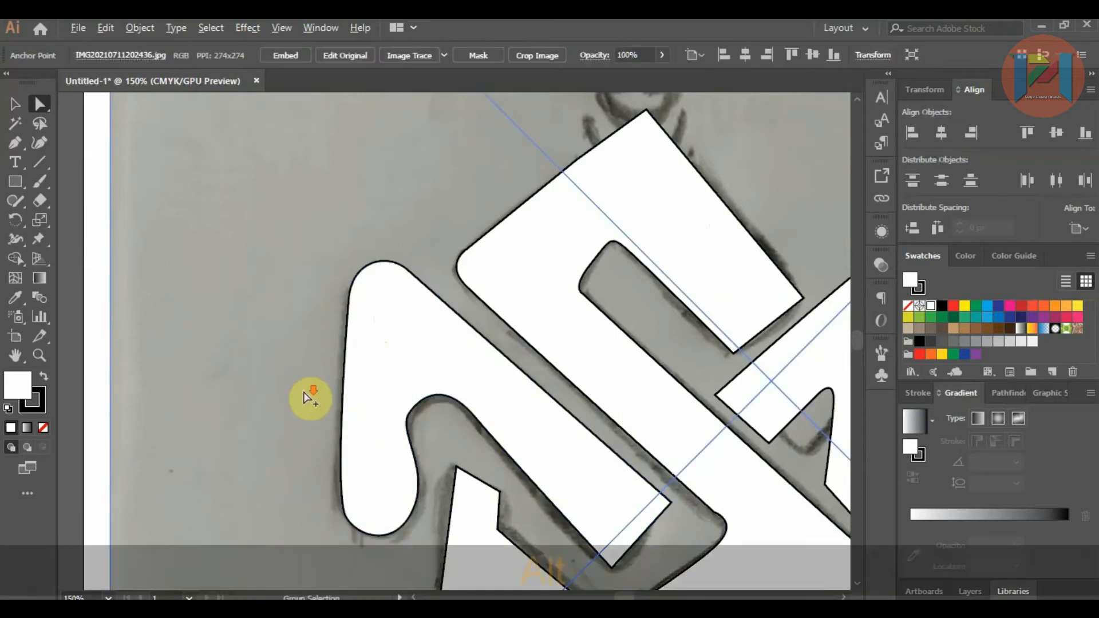
{"action": "scroll", "coordinate": [306, 398], "scroll_direction": "down", "scroll_amount": 3}
{"action": "scroll", "coordinate": [347, 269], "scroll_direction": "down", "scroll_amount": 1}
{"action": "scroll", "coordinate": [347, 269], "scroll_direction": "up", "scroll_amount": 1}
{"action": "left_click", "coordinate": [745, 276]}
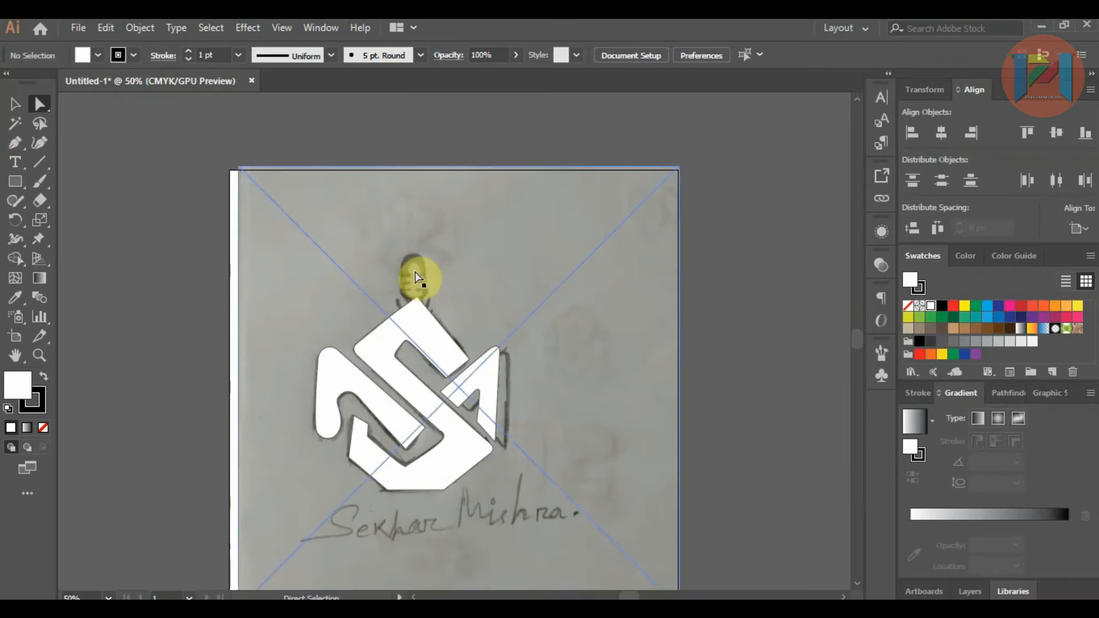
Step: Select the S and both adjoining letter shapes and move them together off the sketch onto the empty canvas beside it
{"action": "scroll", "coordinate": [417, 278], "scroll_direction": "up", "scroll_amount": 2}
{"action": "left_click", "coordinate": [499, 375]}
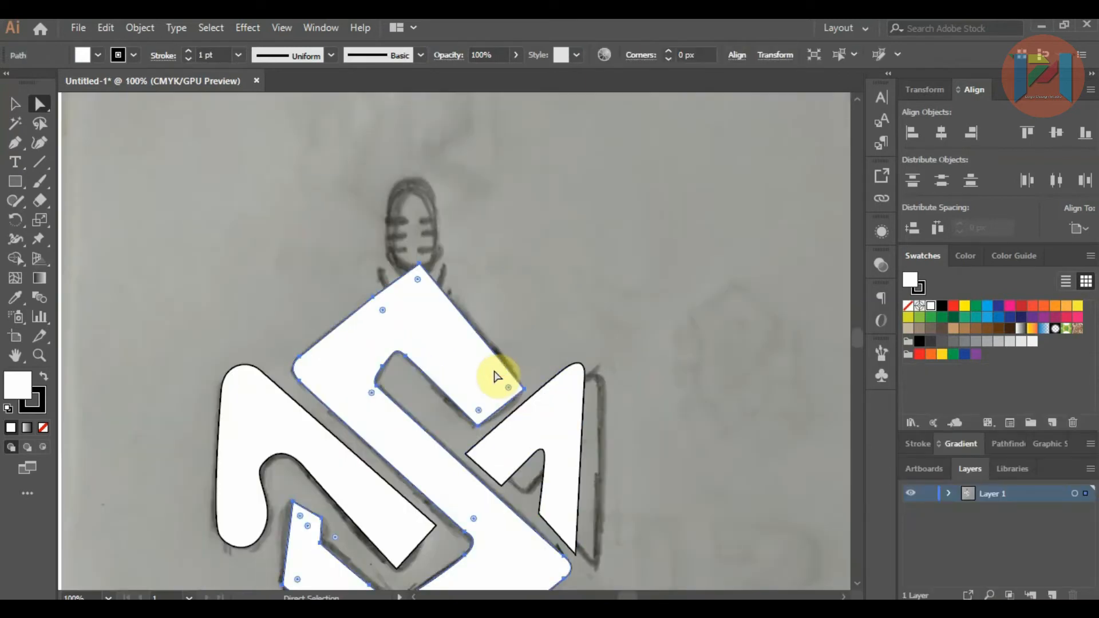
{"action": "left_click", "coordinate": [15, 103]}
{"action": "key", "text": "Caps_Lock"}
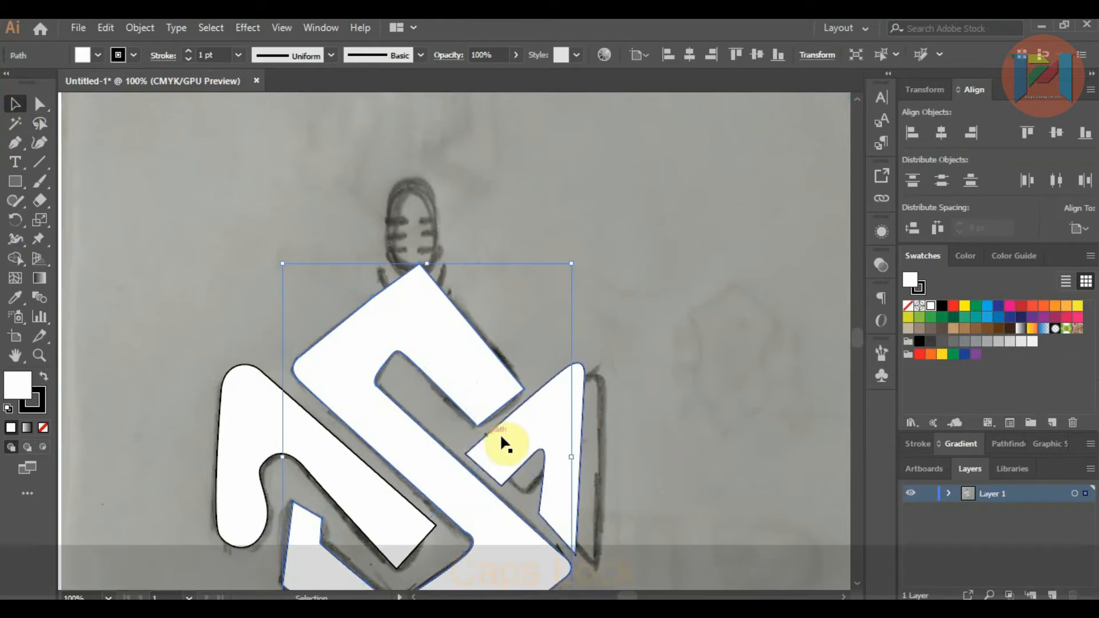
{"action": "left_click", "coordinate": [499, 434]}
{"action": "left_click", "coordinate": [263, 434]}
{"action": "scroll", "coordinate": [262, 434], "scroll_direction": "down", "scroll_amount": 1}
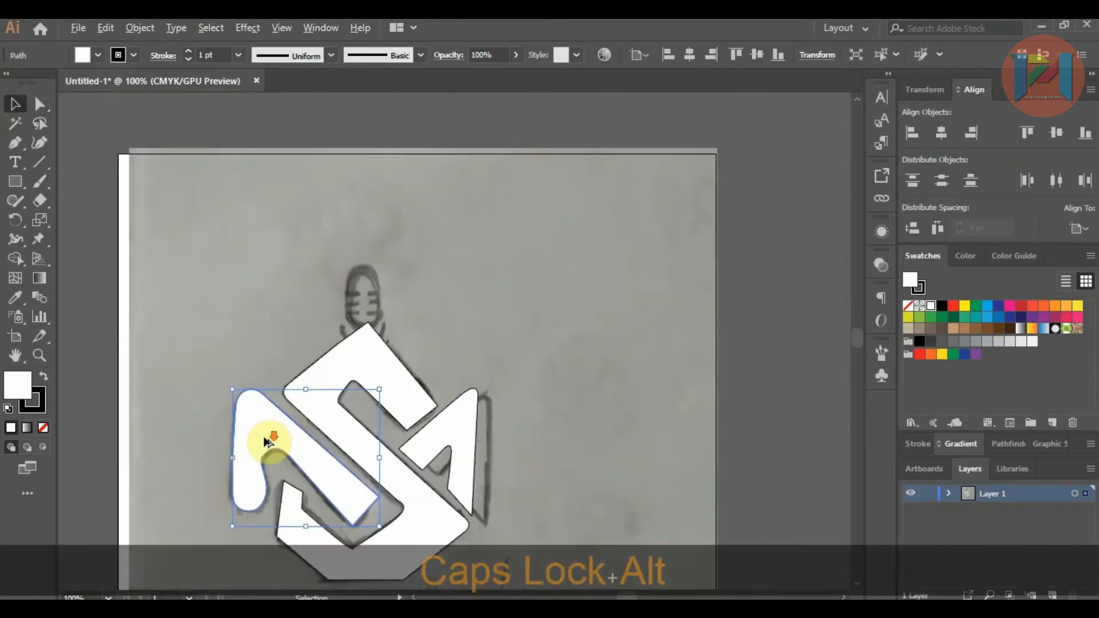
{"action": "scroll", "coordinate": [265, 442], "scroll_direction": "down", "scroll_amount": 1}
{"action": "left_click", "coordinate": [338, 379], "text": "shift"}
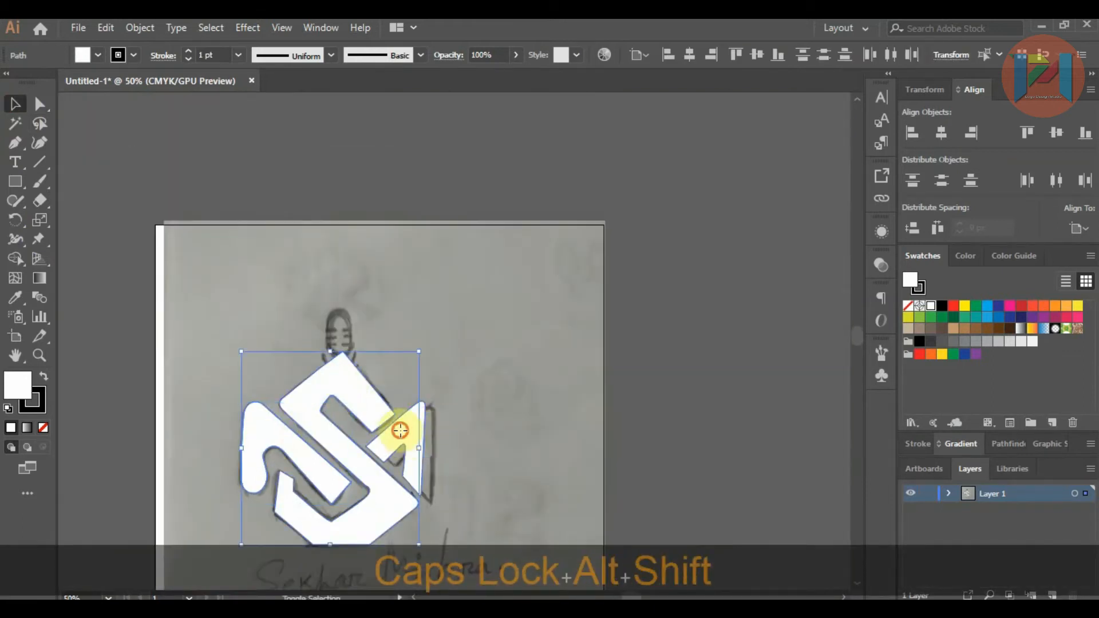
{"action": "scroll", "coordinate": [299, 459], "scroll_direction": "down", "scroll_amount": 1}
{"action": "left_click_drag", "start_coordinate": [328, 454], "coordinate": [649, 406]}
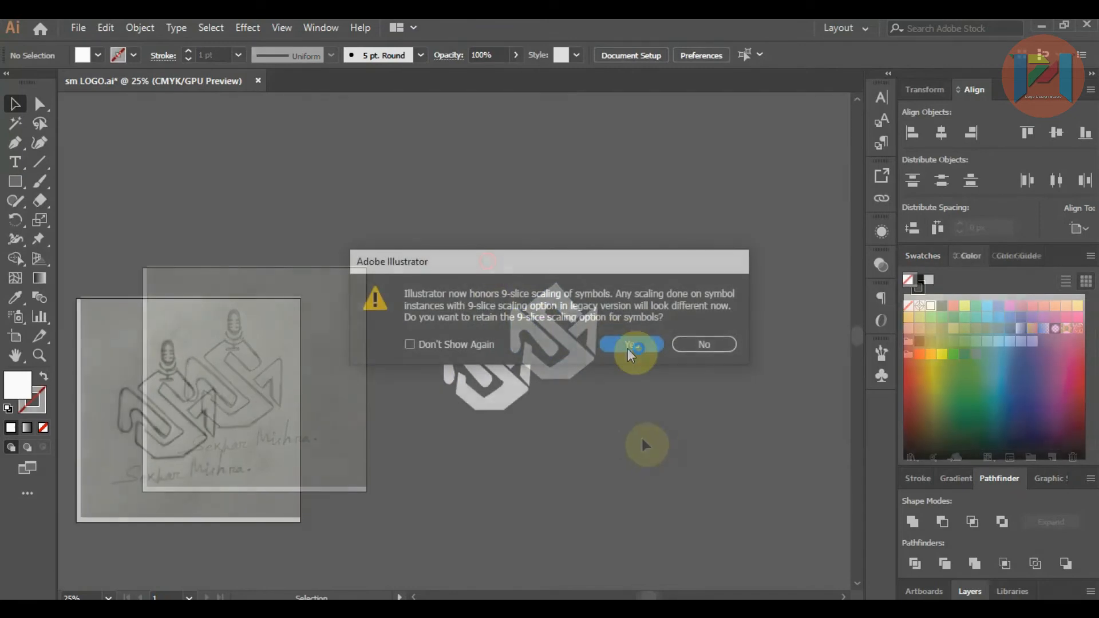
Step: Open the microphone icon file, retaining the 9-slice scaling option for symbols, and bring its top row into view
{"action": "left_click", "coordinate": [628, 348]}
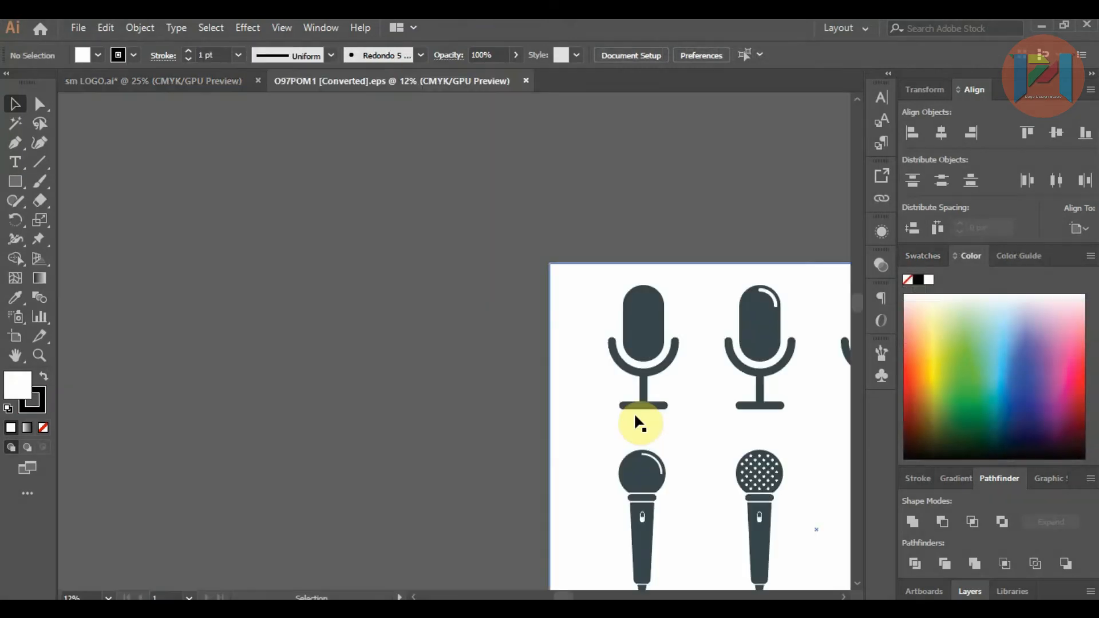
{"action": "scroll", "coordinate": [320, 239], "scroll_direction": "down", "scroll_amount": 2}
{"action": "scroll", "coordinate": [713, 295], "scroll_direction": "up", "scroll_amount": 2}
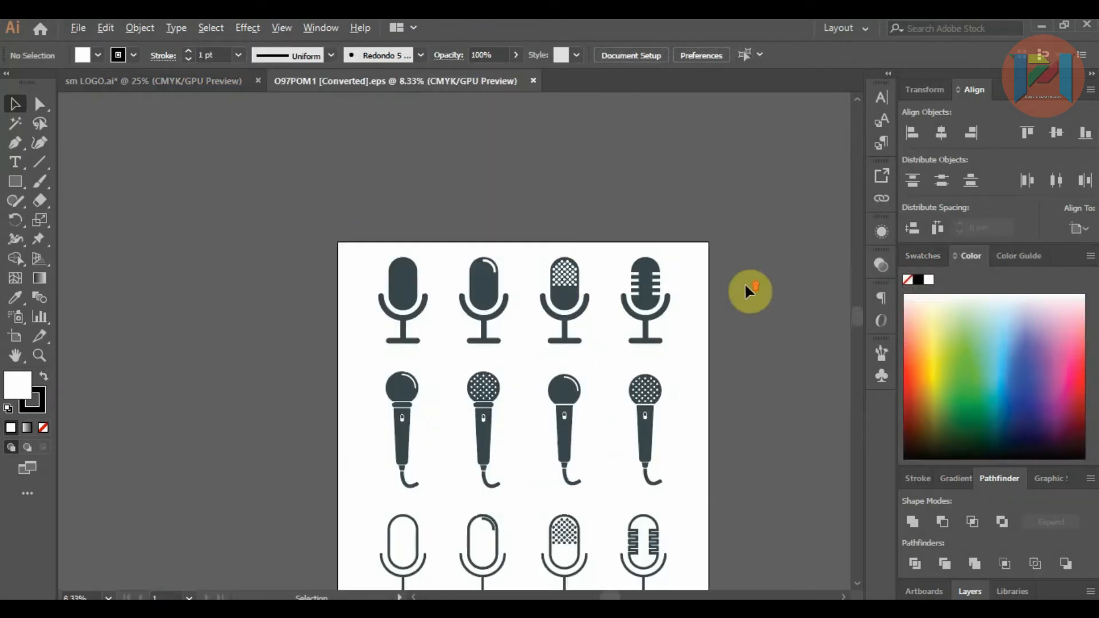
Step: Copy the ribbed stand microphone from the icon sheet's top row into the sm LOGO.ai document beside the monogram
{"action": "left_click_drag", "start_coordinate": [551, 234], "coordinate": [626, 369]}
{"action": "key", "text": "Delete"}
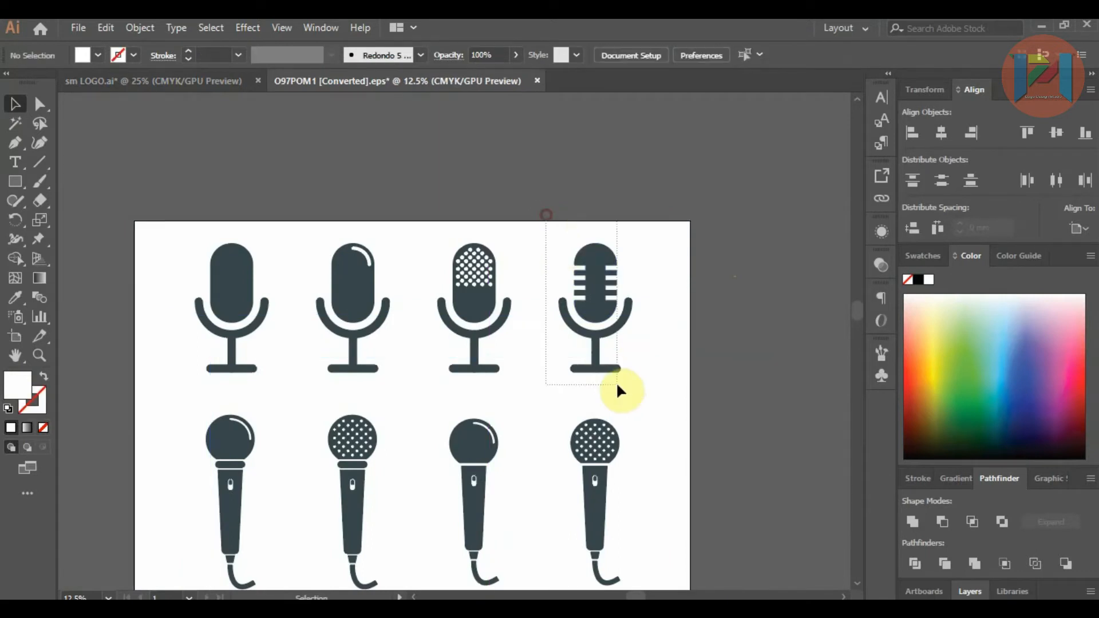
{"action": "left_click", "coordinate": [614, 328]}
{"action": "left_click_drag", "start_coordinate": [592, 276], "coordinate": [186, 81]}
{"action": "left_click_drag", "start_coordinate": [571, 265], "coordinate": [573, 275]}
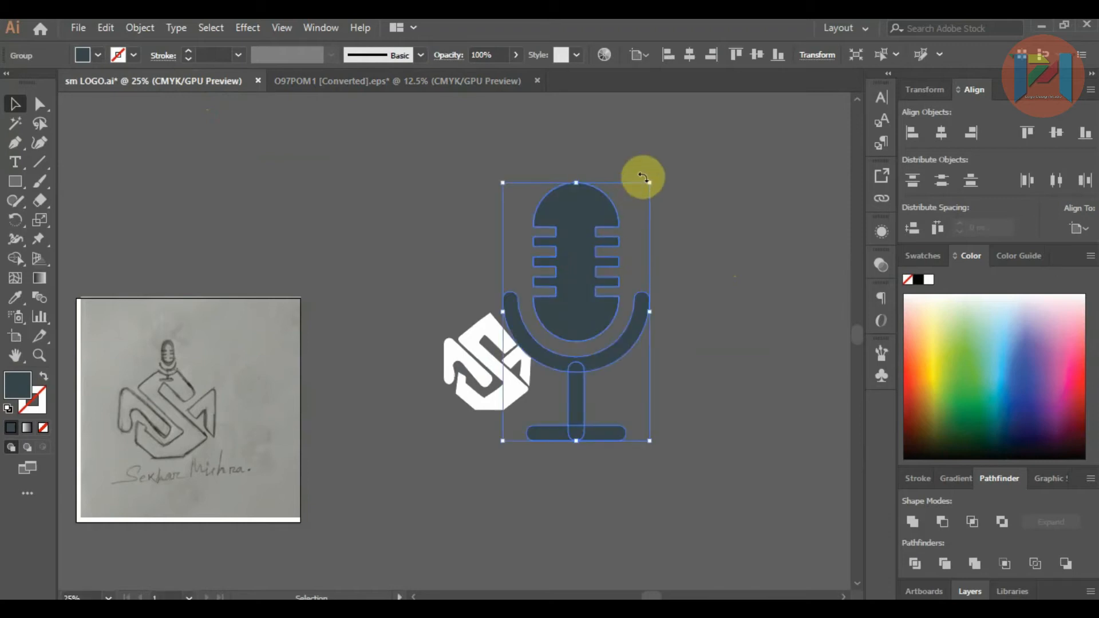
Step: Scale the microphone down to a small icon and place it over the peak of the S
{"action": "left_click_drag", "start_coordinate": [649, 182], "coordinate": [497, 283]}
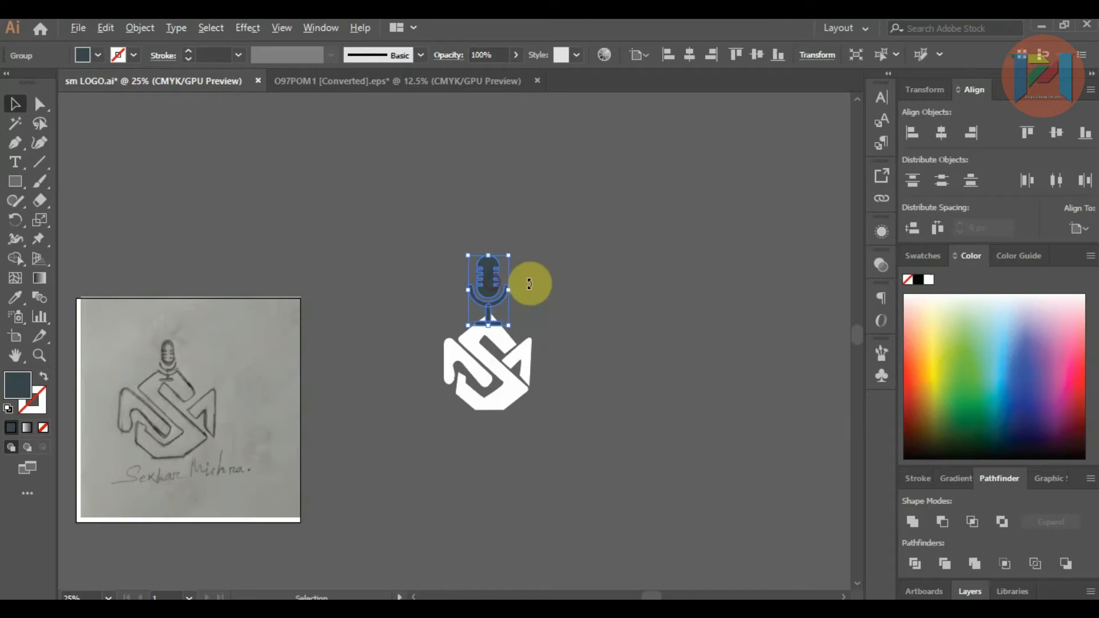
{"action": "key", "text": "ctrl+1"}
{"action": "left_click_drag", "start_coordinate": [436, 184], "coordinate": [385, 273]}
{"action": "left_click_drag", "start_coordinate": [359, 310], "coordinate": [362, 413]}
{"action": "left_click", "coordinate": [489, 341]}
{"action": "key", "text": "ctrl+minus"}
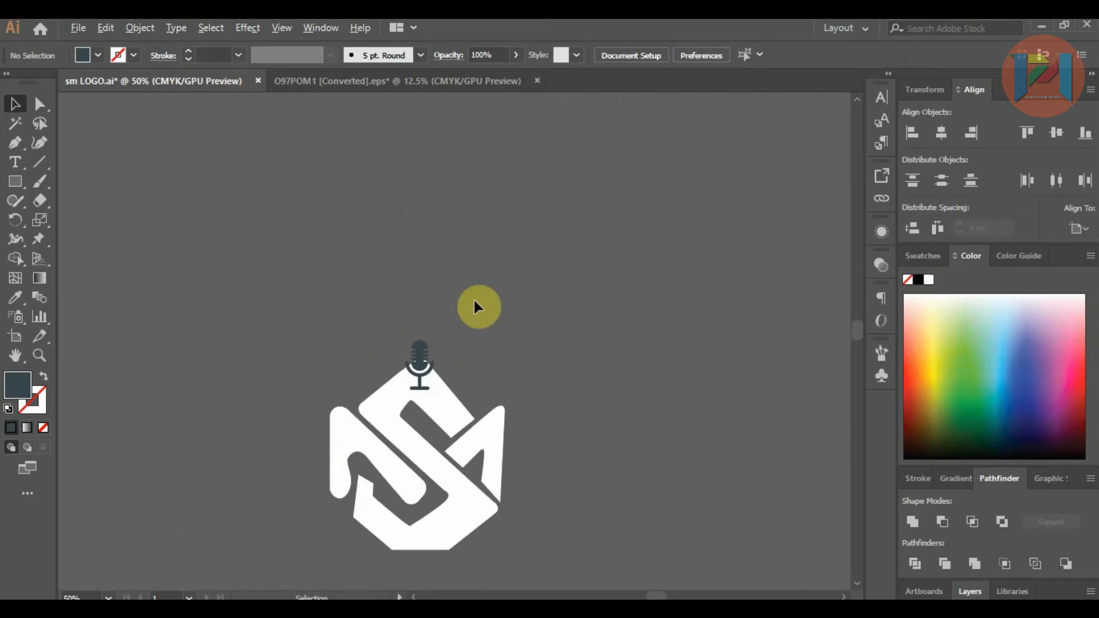
Step: Enlarge the microphone slightly and reposition it so its base sits inside the upper part of the S
{"action": "scroll", "coordinate": [473, 297], "scroll_direction": "down", "scroll_amount": 2}
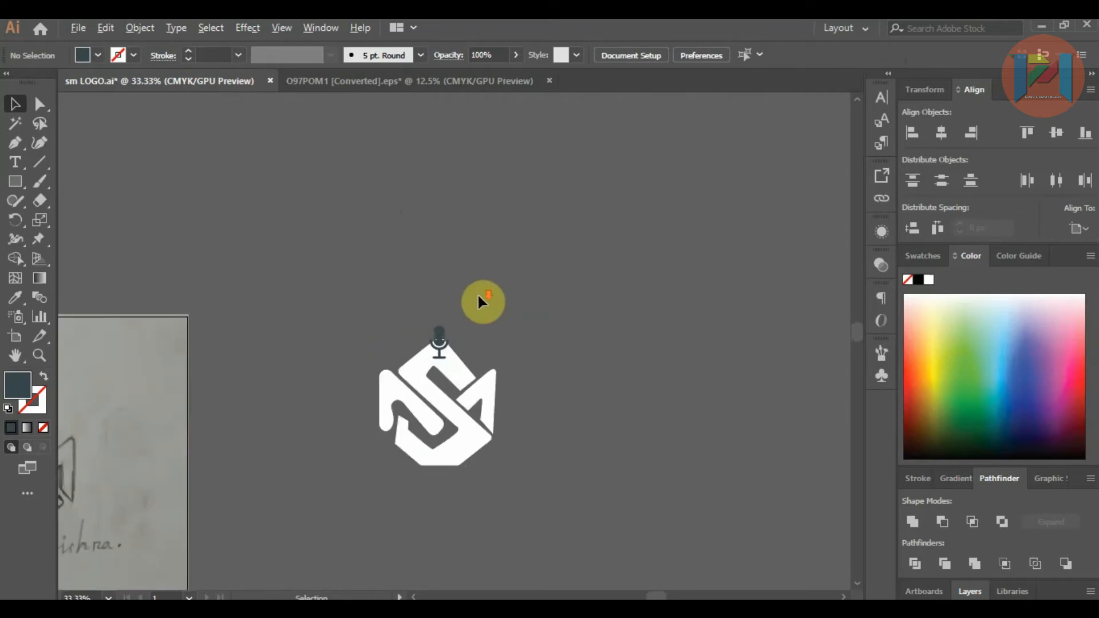
{"action": "scroll", "coordinate": [403, 355], "scroll_direction": "up", "scroll_amount": 4}
{"action": "mouse_move", "coordinate": [561, 298]}
{"action": "left_mouse_down"}
{"action": "mouse_move", "coordinate": [537, 295]}
{"action": "mouse_move", "coordinate": [555, 278]}
{"action": "left_mouse_up"}
{"action": "left_click", "coordinate": [646, 303]}
{"action": "left_click", "coordinate": [695, 300]}
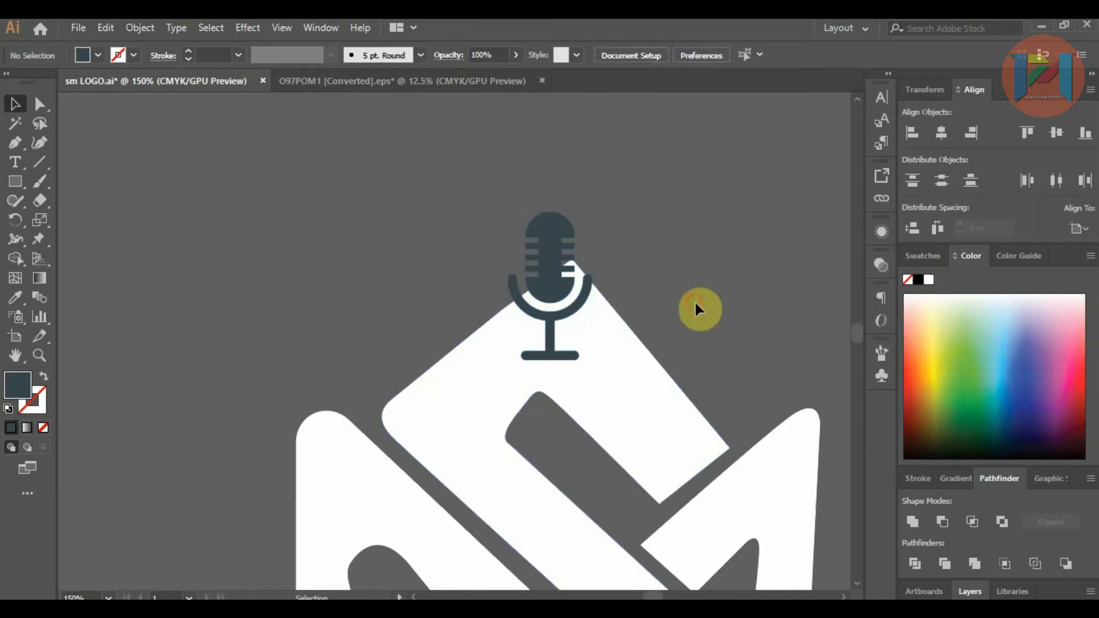
{"action": "left_click_drag", "start_coordinate": [549, 316], "coordinate": [541, 339]}
{"action": "left_click_drag", "start_coordinate": [581, 236], "coordinate": [593, 203]}
{"action": "mouse_move", "coordinate": [545, 282]}
{"action": "left_mouse_down"}
{"action": "mouse_move", "coordinate": [550, 258]}
{"action": "mouse_move", "coordinate": [539, 275]}
{"action": "left_mouse_up"}
{"action": "left_click", "coordinate": [670, 277]}
Step: Remove the extra anchor on the S's upper slanted edge and move its peak anchor behind the microphone's centre
{"action": "key", "text": "ctrl+1"}
{"action": "left_click", "coordinate": [461, 304]}
{"action": "key", "text": "ctrl+plus"}
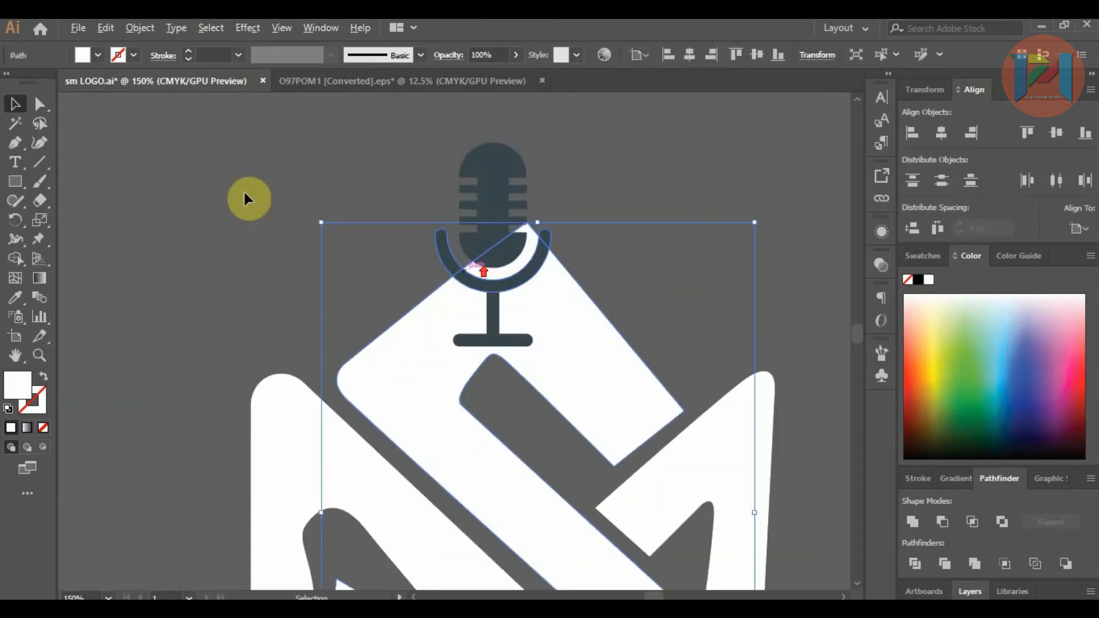
{"action": "left_click", "coordinate": [38, 105]}
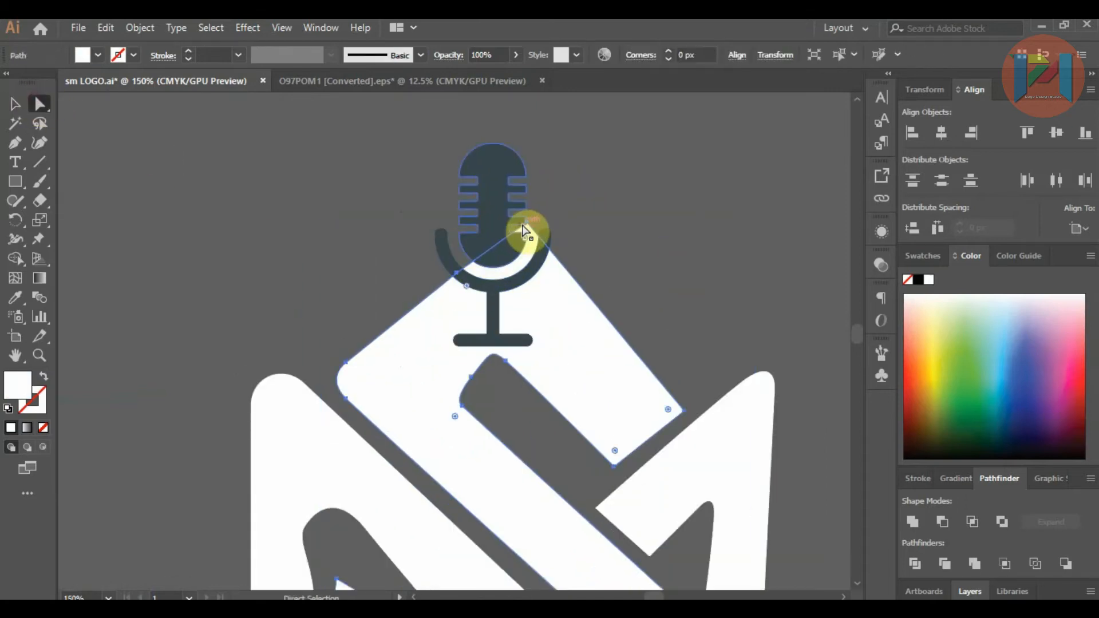
{"action": "left_click", "coordinate": [456, 274]}
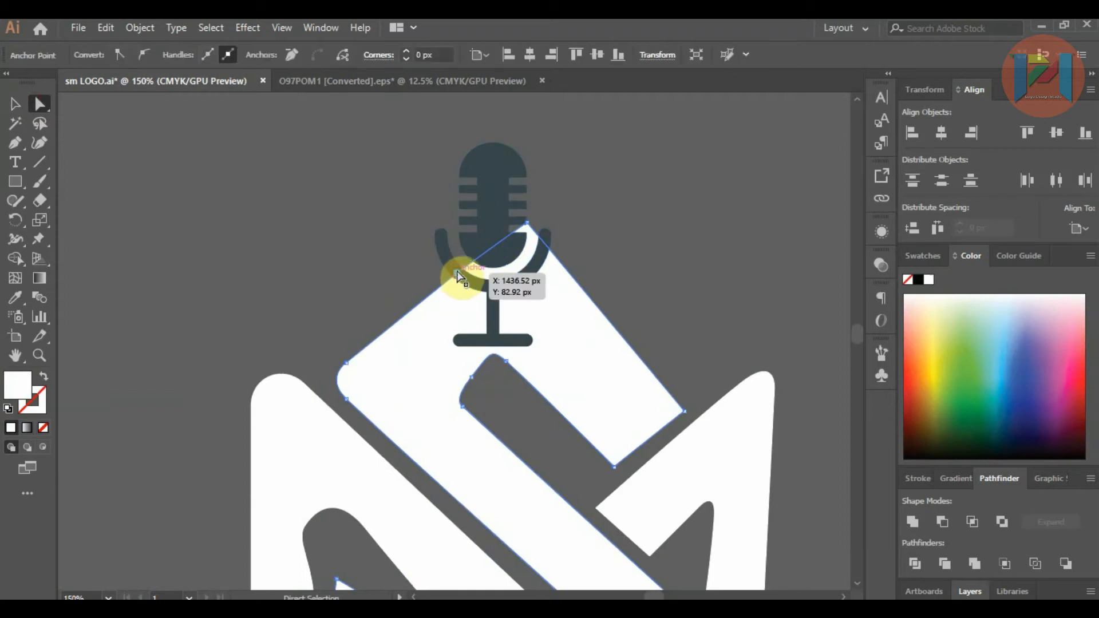
{"action": "left_click", "coordinate": [293, 57]}
{"action": "left_click_drag", "start_coordinate": [527, 224], "coordinate": [495, 218]}
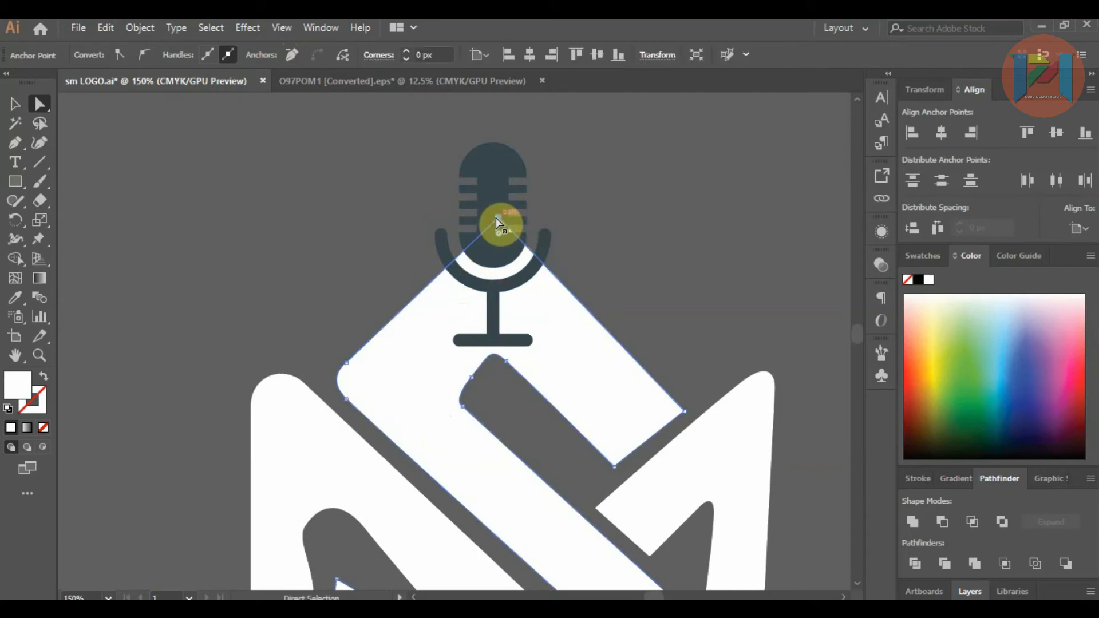
{"action": "left_click", "coordinate": [601, 219]}
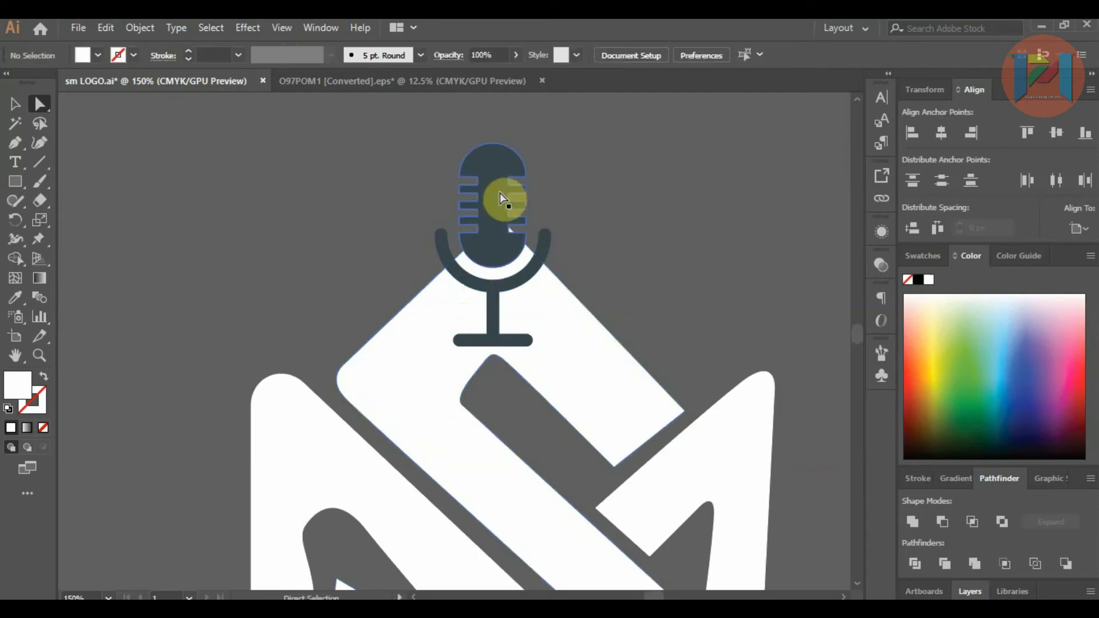
Step: Duplicate the whole microphone group onto the empty canvas beside the logo, leaving the original over the S
{"action": "left_click", "coordinate": [501, 194]}
{"action": "left_click", "coordinate": [15, 104]}
{"action": "left_click", "coordinate": [549, 243]}
{"action": "left_click", "coordinate": [545, 246]}
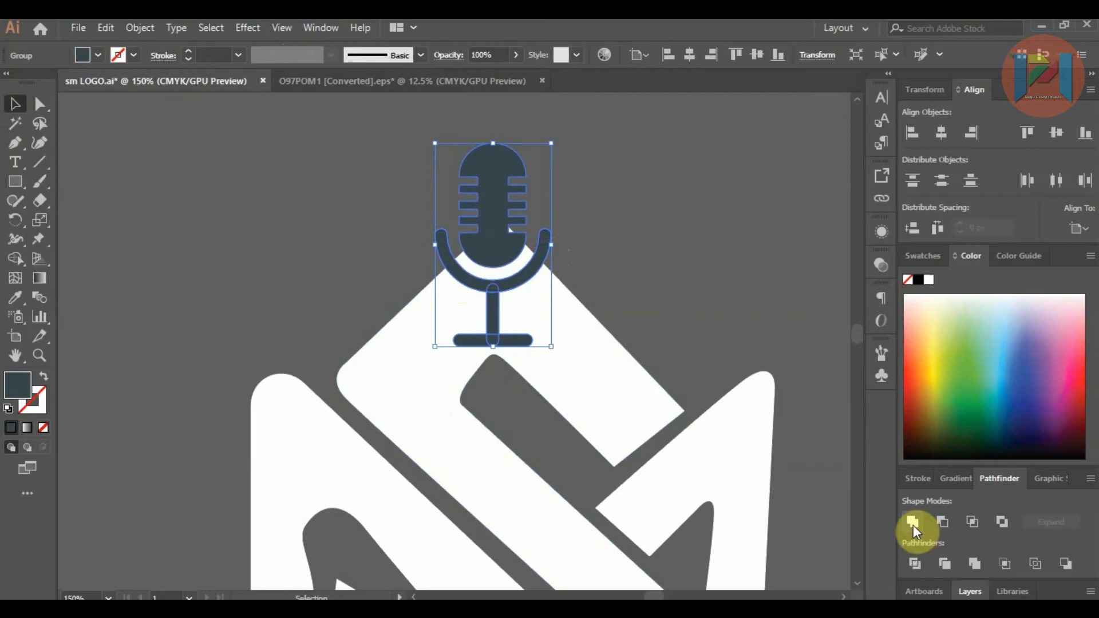
{"action": "left_click", "coordinate": [733, 330]}
{"action": "left_click", "coordinate": [532, 269]}
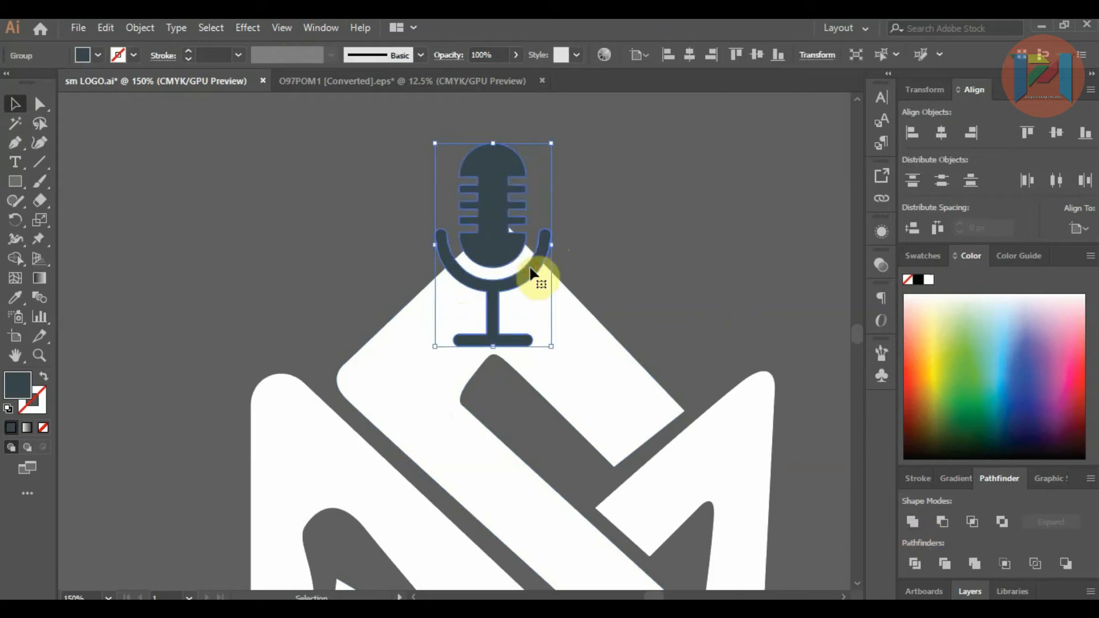
{"action": "left_click_drag", "start_coordinate": [533, 272], "coordinate": [734, 227]}
Step: Give the original microphone over the S a black stroke of 8 pt
{"action": "left_click", "coordinate": [496, 263]}
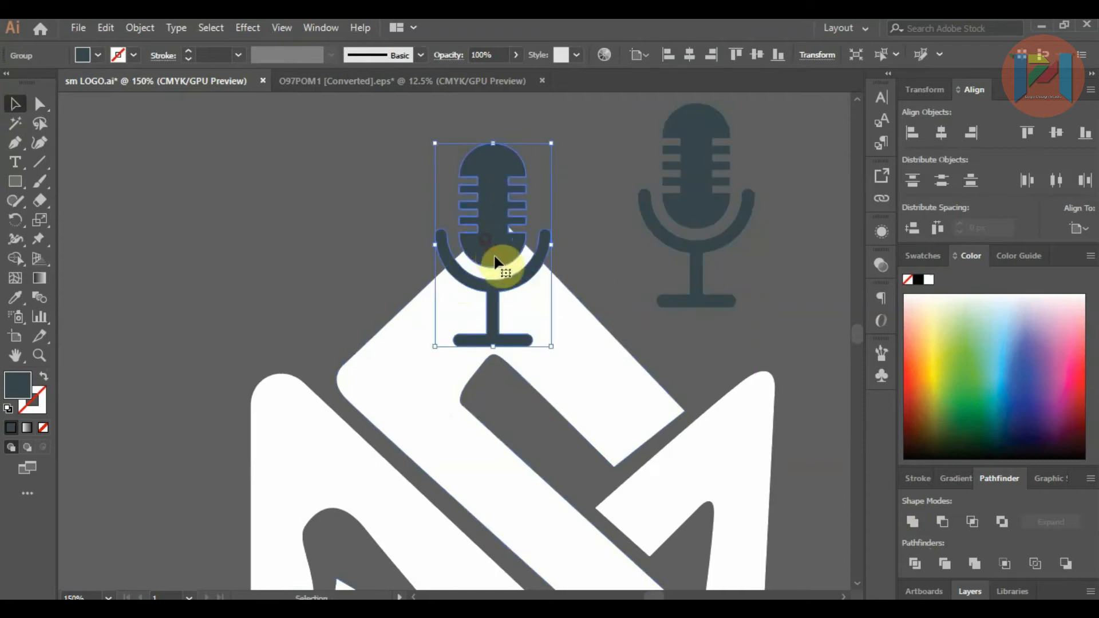
{"action": "left_click", "coordinate": [184, 50]}
{"action": "left_click", "coordinate": [185, 51]}
{"action": "left_click", "coordinate": [184, 51]}
{"action": "left_click", "coordinate": [184, 50]}
{"action": "left_click", "coordinate": [184, 50]}
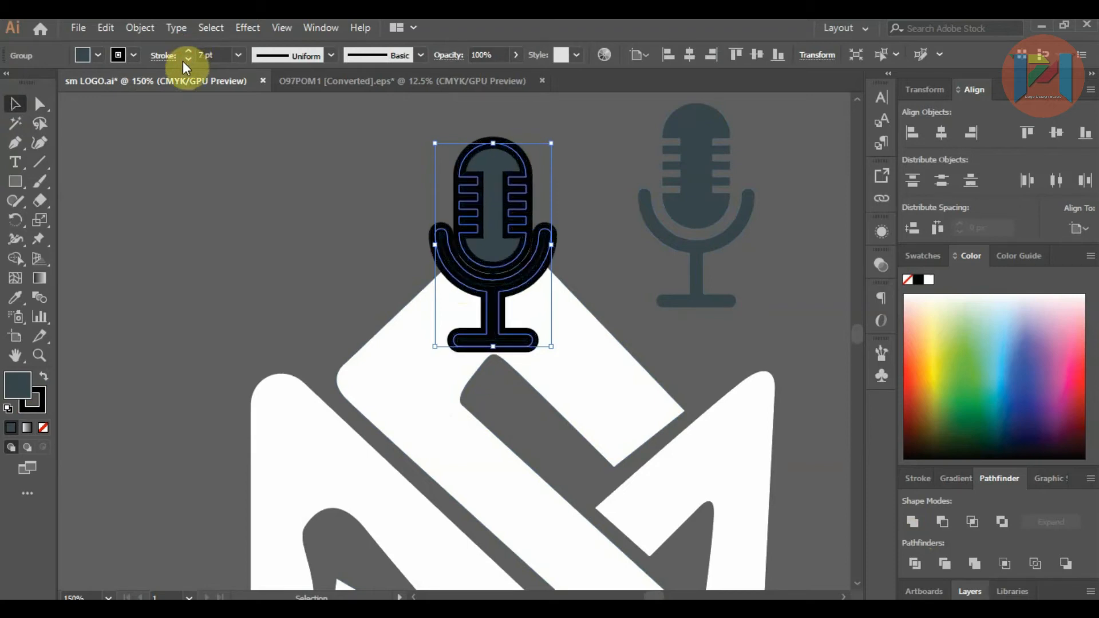
{"action": "left_click", "coordinate": [188, 50]}
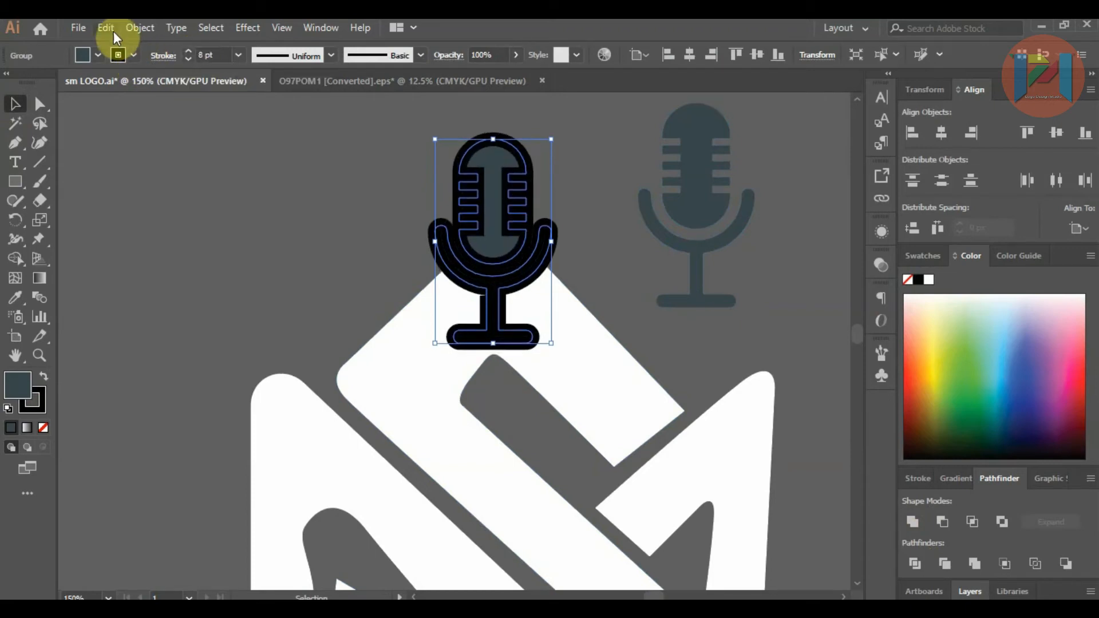
Step: Expand the outlined microphone's fill and stroke and unite the pieces into one solid silhouette
{"action": "left_click", "coordinate": [131, 27]}
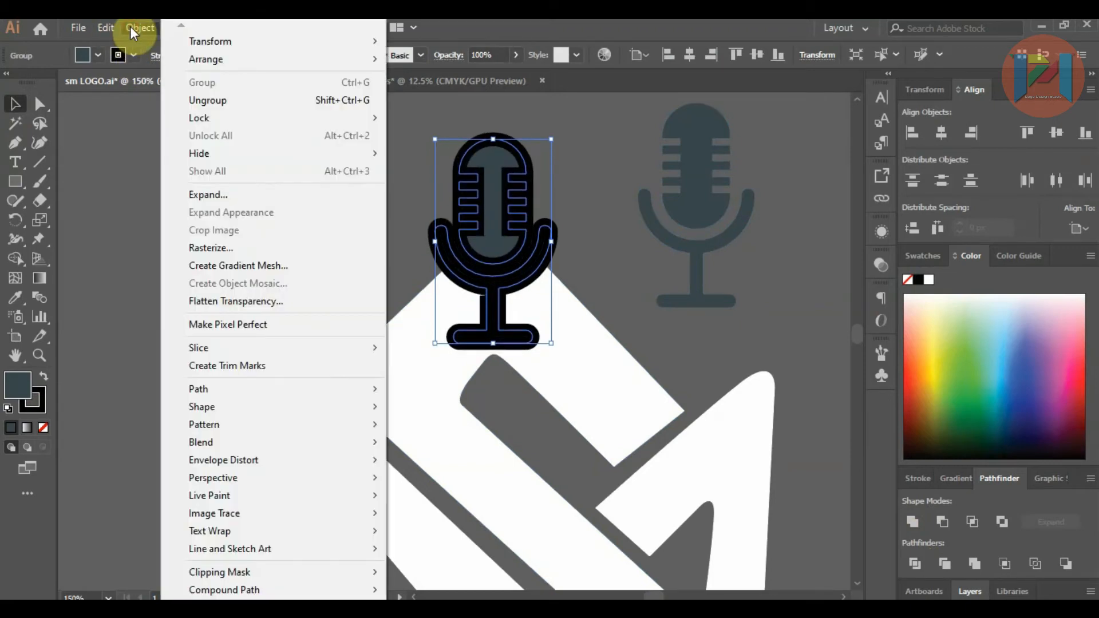
{"action": "left_click", "coordinate": [220, 193]}
{"action": "left_click", "coordinate": [509, 410]}
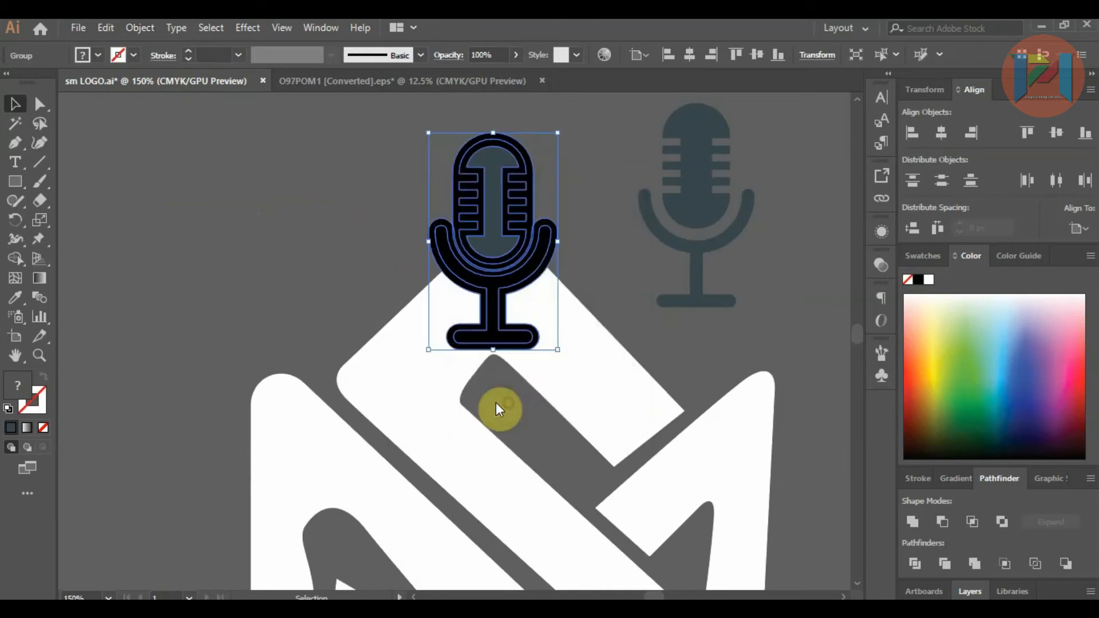
{"action": "left_click", "coordinate": [910, 524]}
{"action": "left_click", "coordinate": [779, 354]}
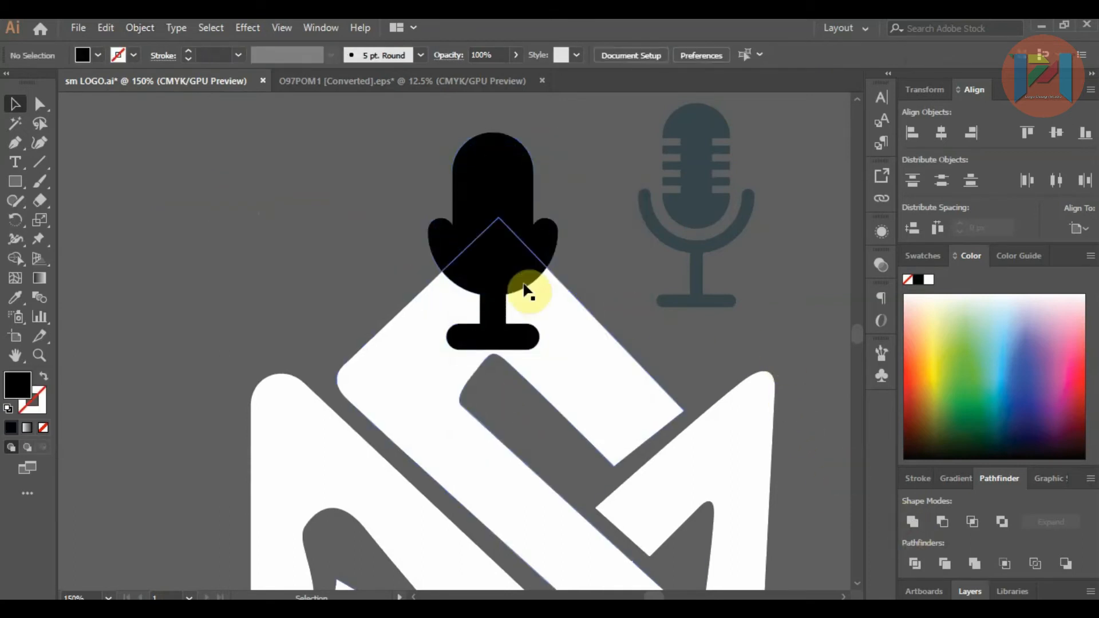
Step: Subtract the black microphone silhouette from the S and centre the spare microphone in the resulting cutout
{"action": "left_click", "coordinate": [510, 253]}
{"action": "left_click", "coordinate": [578, 324], "text": "shift"}
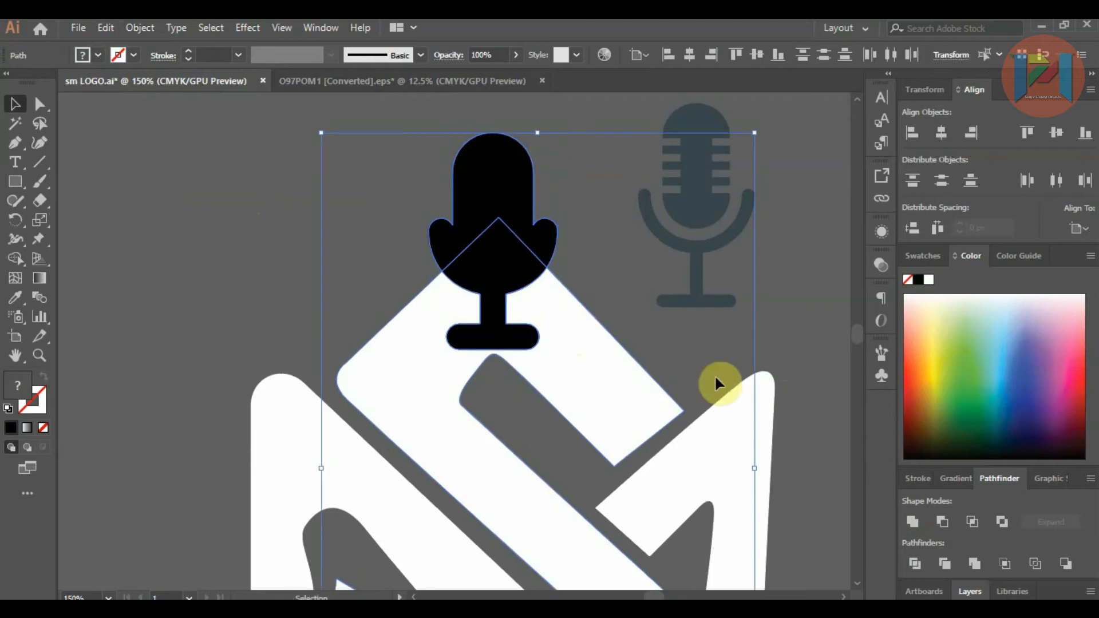
{"action": "left_click", "coordinate": [946, 523]}
{"action": "left_click", "coordinate": [819, 343]}
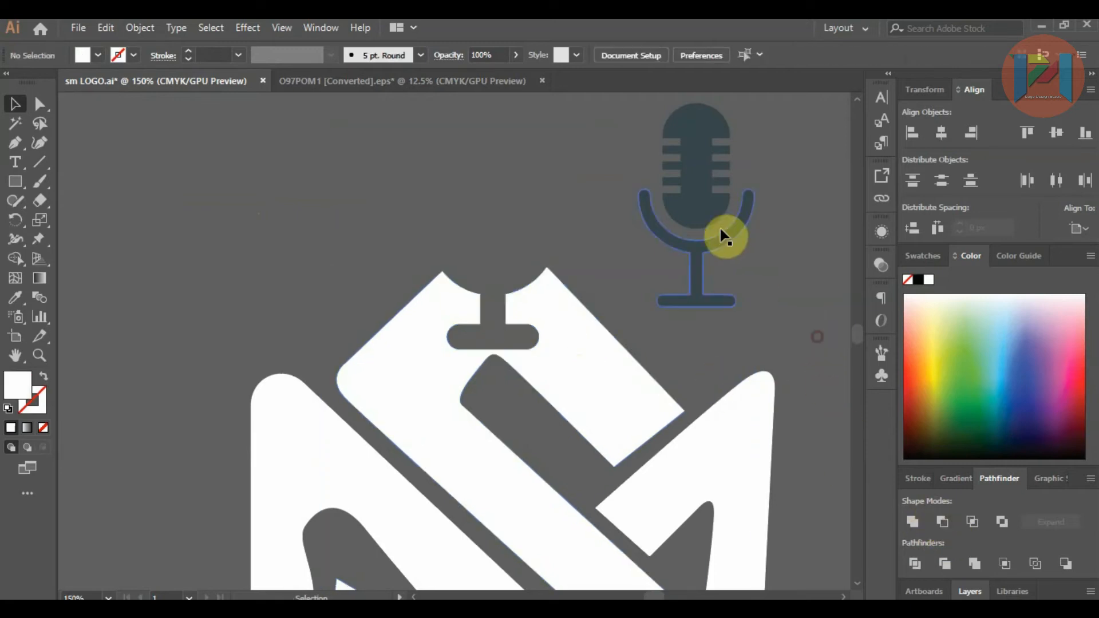
{"action": "left_click_drag", "start_coordinate": [698, 213], "coordinate": [497, 241]}
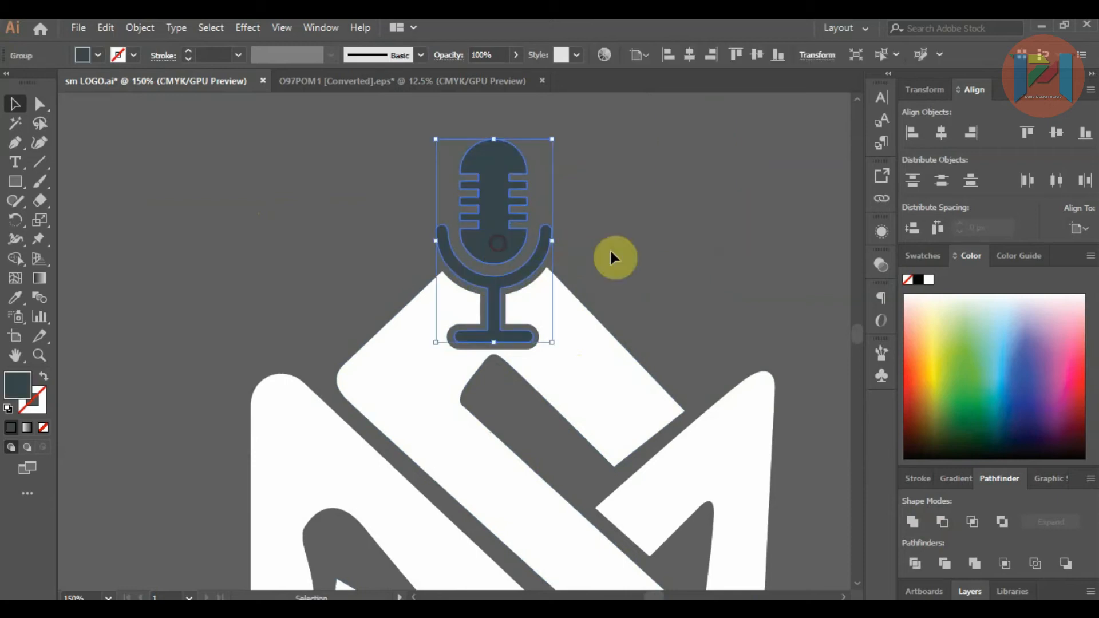
{"action": "left_click", "coordinate": [609, 248]}
Step: Round both corners at the end of the S's upper arm slightly
{"action": "scroll", "coordinate": [364, 215], "scroll_direction": "down", "scroll_amount": 2}
{"action": "scroll", "coordinate": [474, 293], "scroll_direction": "up", "scroll_amount": 2}
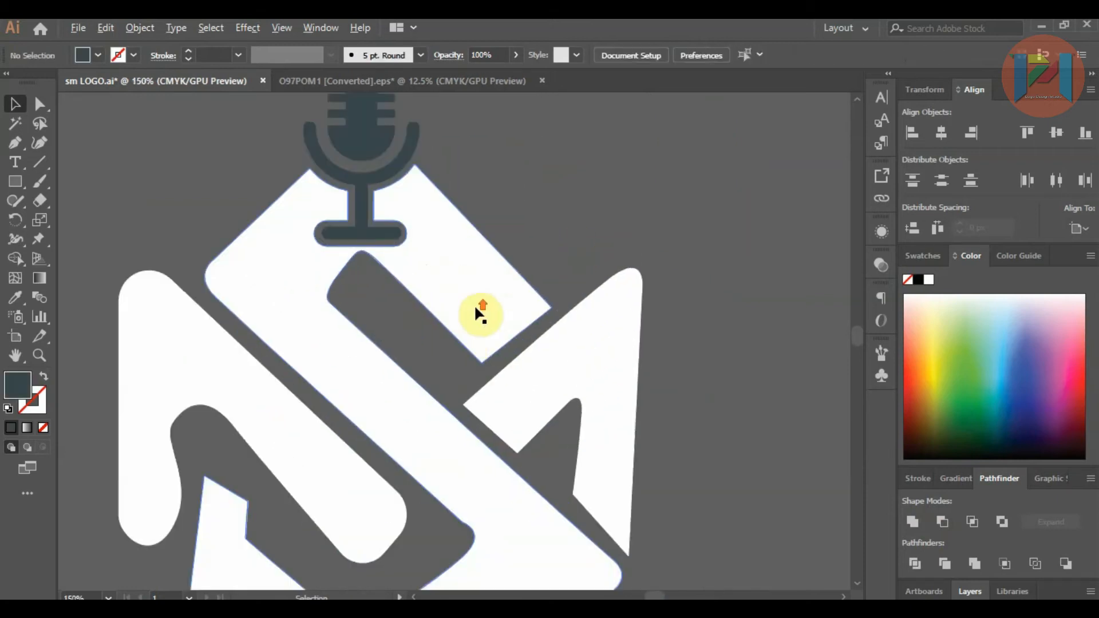
{"action": "left_click", "coordinate": [474, 295]}
{"action": "left_click", "coordinate": [49, 105]}
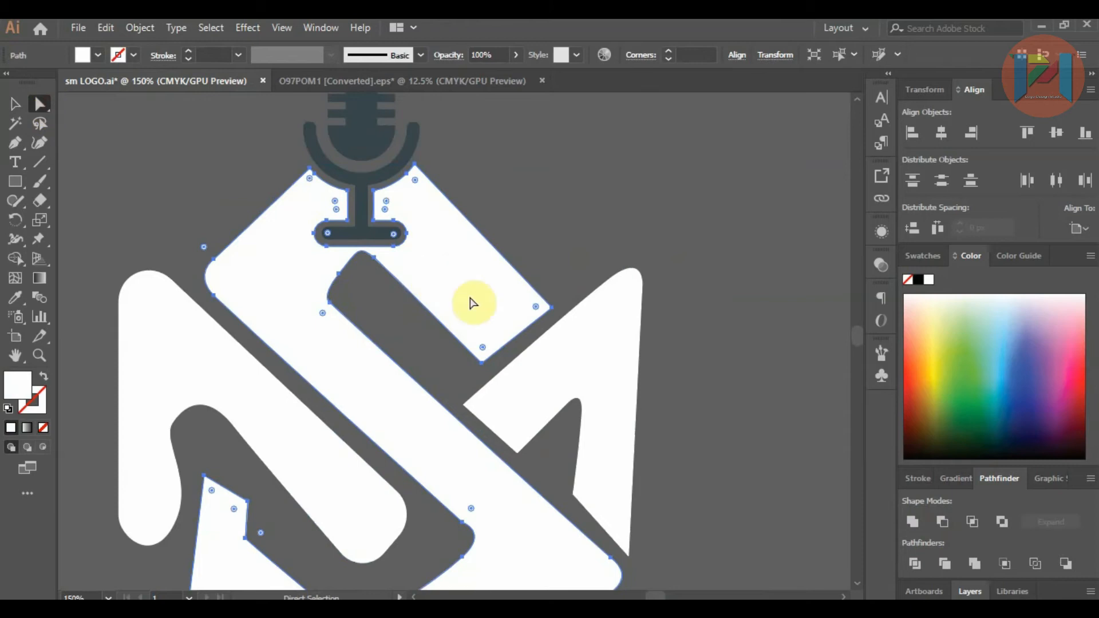
{"action": "mouse_move", "coordinate": [536, 305]}
{"action": "left_mouse_down"}
{"action": "mouse_move", "coordinate": [503, 289]}
{"action": "mouse_move", "coordinate": [517, 303]}
{"action": "left_mouse_up"}
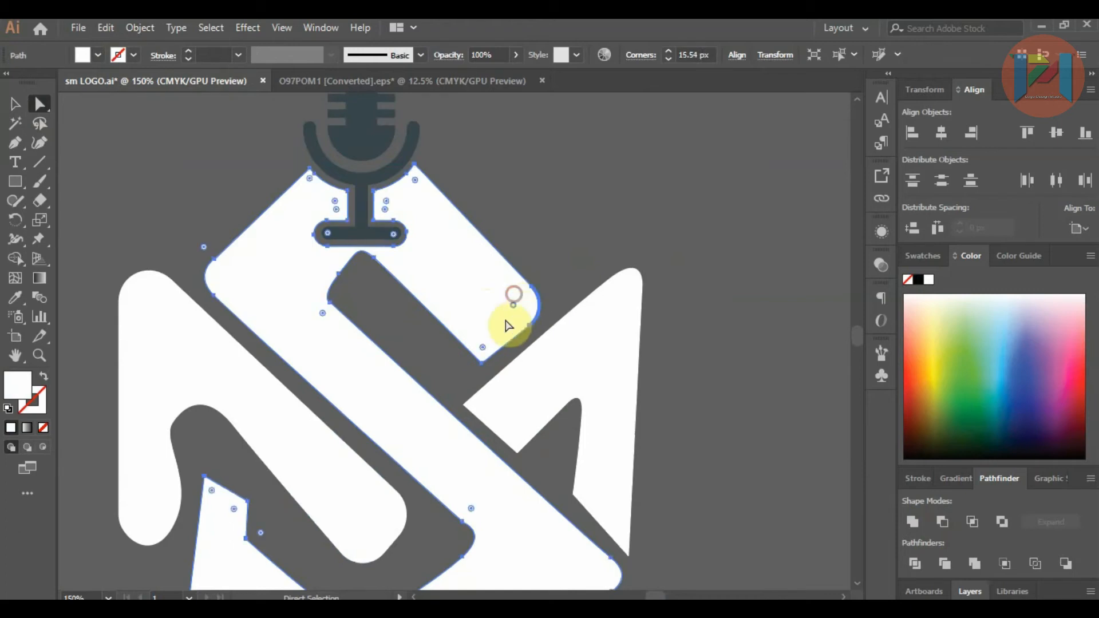
{"action": "mouse_move", "coordinate": [482, 344]}
{"action": "left_mouse_down"}
{"action": "mouse_move", "coordinate": [474, 320]}
{"action": "mouse_move", "coordinate": [490, 355]}
{"action": "left_mouse_up"}
{"action": "left_click", "coordinate": [575, 268]}
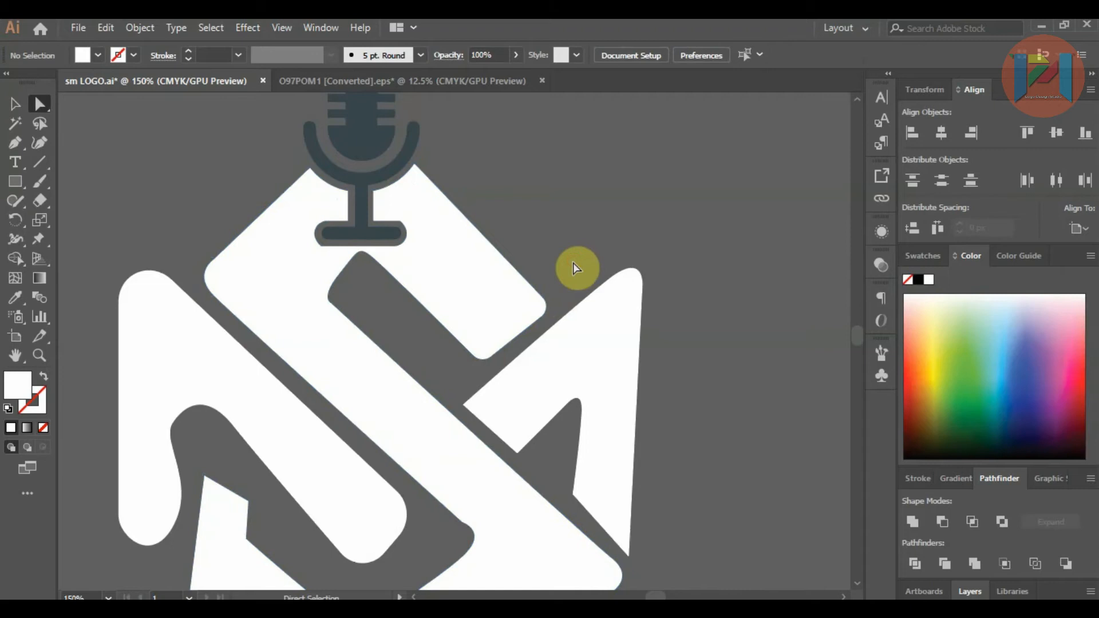
Step: Round the corners at the end of the S's lower arm
{"action": "scroll", "coordinate": [576, 266], "scroll_direction": "down", "scroll_amount": 5}
{"action": "scroll", "coordinate": [217, 350], "scroll_direction": "up", "scroll_amount": 2, "text": "alt"}
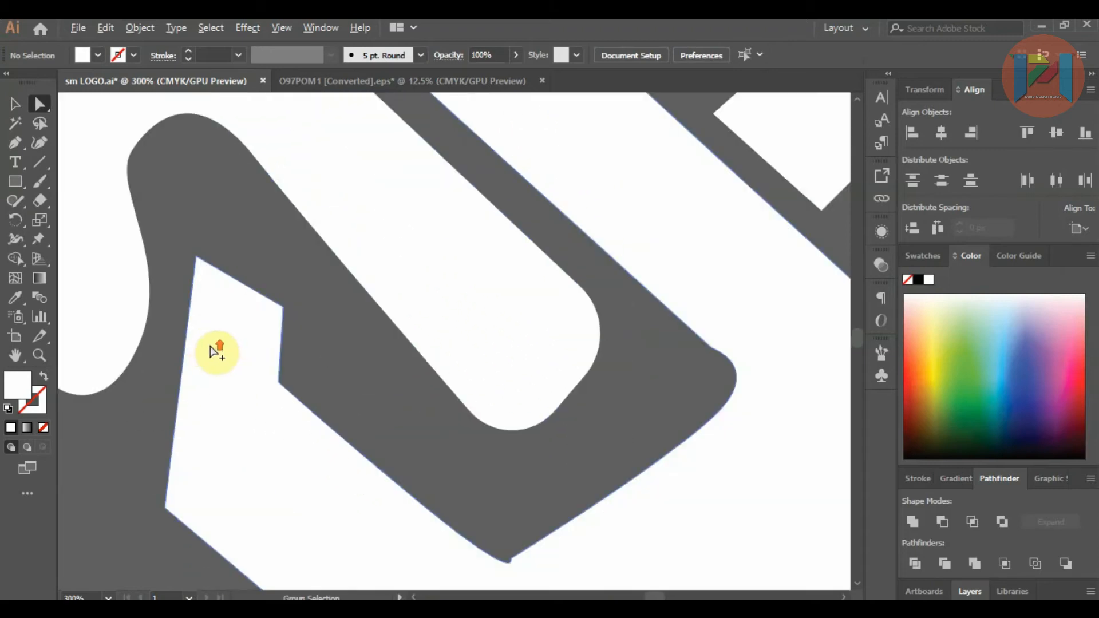
{"action": "left_click", "coordinate": [224, 348]}
{"action": "scroll", "coordinate": [274, 347], "scroll_direction": "down", "scroll_amount": 1, "text": "alt"}
{"action": "left_click_drag", "start_coordinate": [265, 328], "coordinate": [224, 319]}
{"action": "left_click", "coordinate": [229, 393]}
{"action": "left_click", "coordinate": [202, 458]}
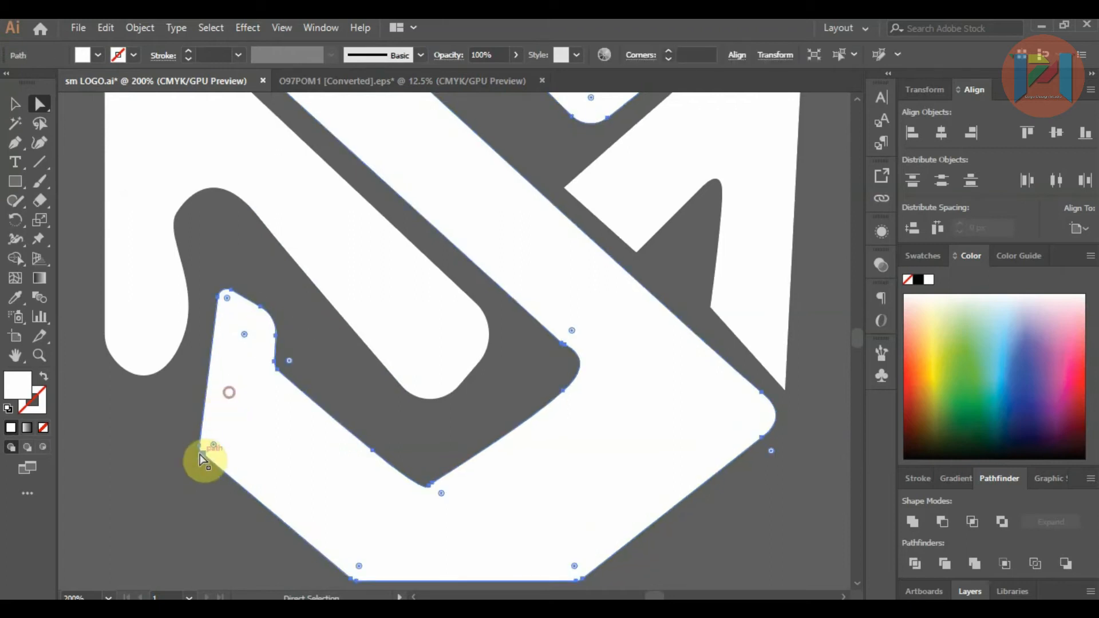
Step: Move the anchor points at the S's lower-left outer corner outward so the arm's outer edge slants more
{"action": "scroll", "coordinate": [187, 460], "scroll_direction": "up", "scroll_amount": 3, "text": "alt"}
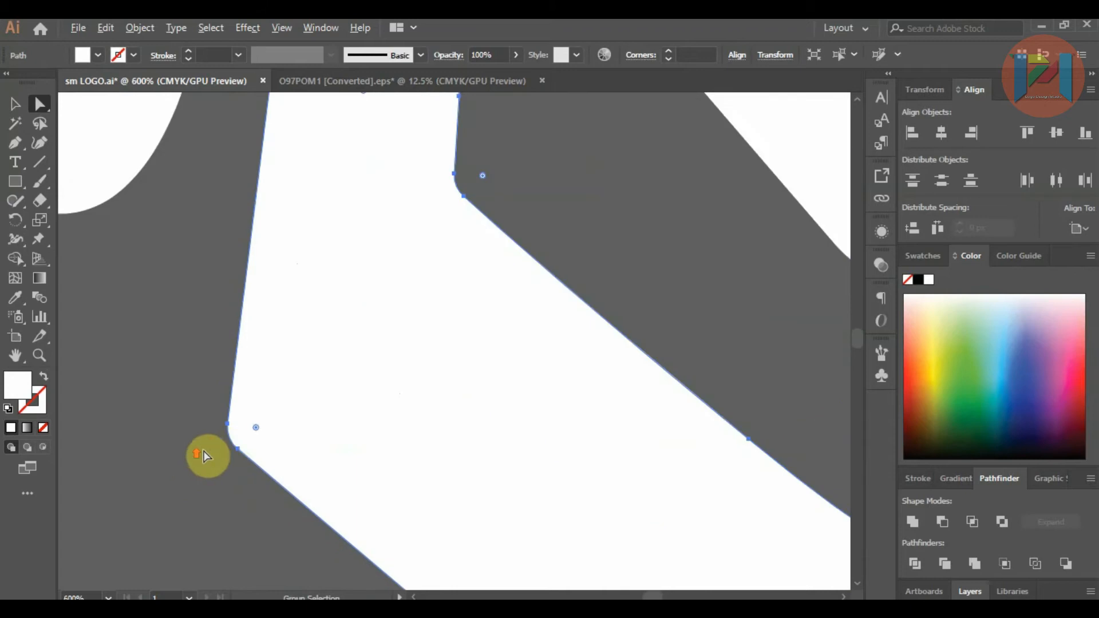
{"action": "left_click", "coordinate": [235, 438]}
{"action": "left_click_drag", "start_coordinate": [238, 450], "coordinate": [195, 416]}
{"action": "scroll", "coordinate": [243, 392], "scroll_direction": "down", "scroll_amount": 3, "text": "alt"}
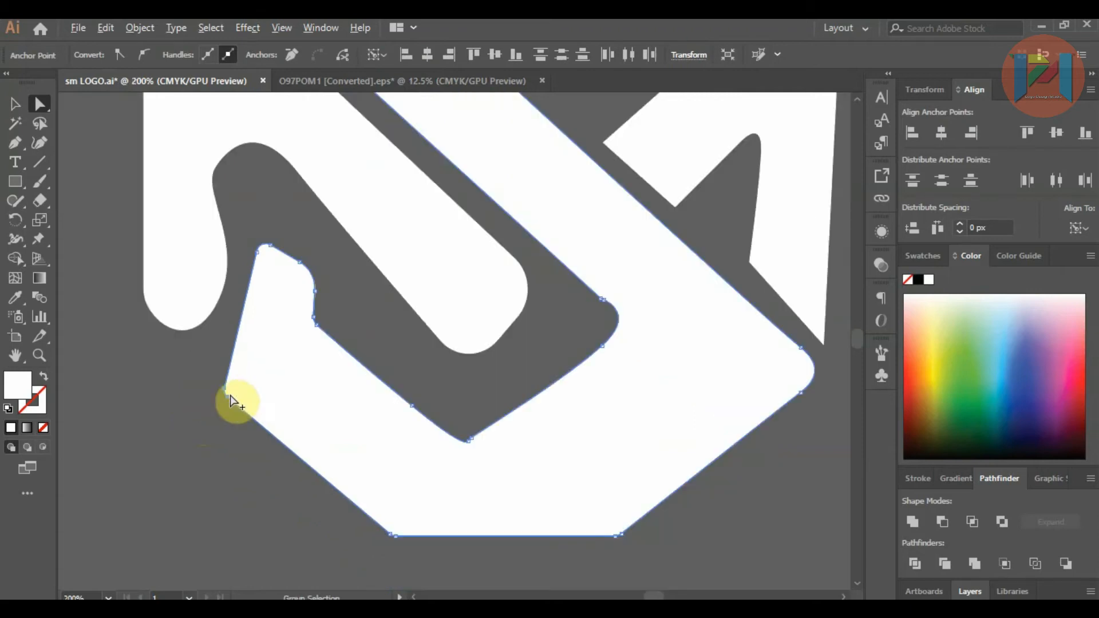
{"action": "left_click", "coordinate": [188, 429]}
{"action": "scroll", "coordinate": [274, 478], "scroll_direction": "down", "scroll_amount": 2, "text": "alt"}
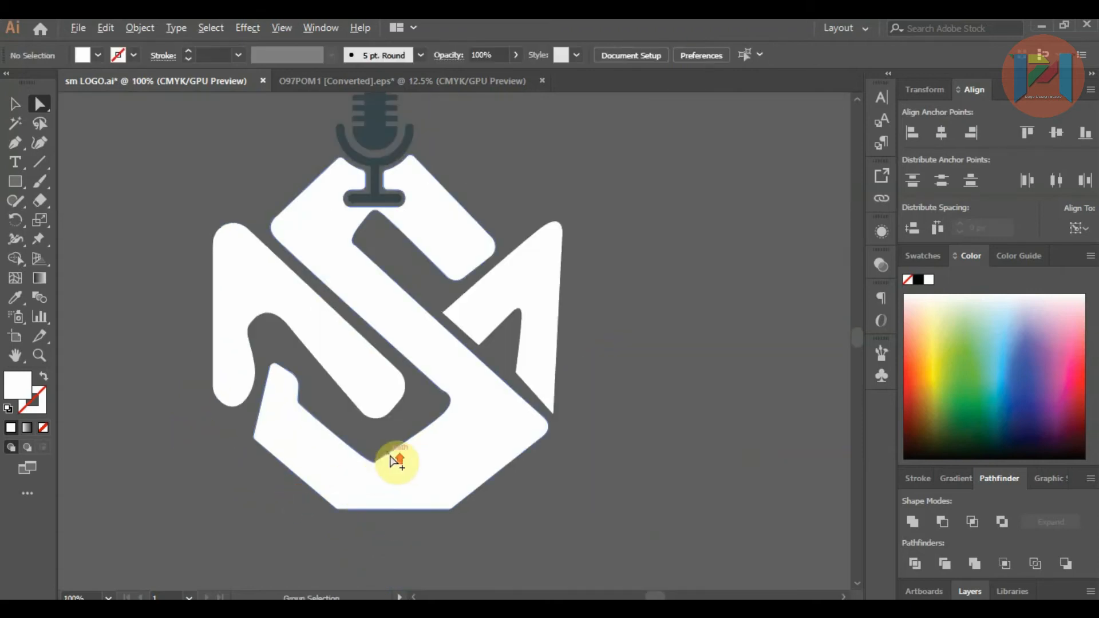
Step: Remove the kink in the S's inner bottom corner by cleaning up its anchor points into a smooth curve
{"action": "scroll", "coordinate": [330, 498], "scroll_direction": "up", "scroll_amount": 4, "text": "alt"}
{"action": "left_click", "coordinate": [329, 504]}
{"action": "scroll", "coordinate": [329, 503], "scroll_direction": "up", "scroll_amount": 3, "text": "alt"}
{"action": "left_click", "coordinate": [338, 452]}
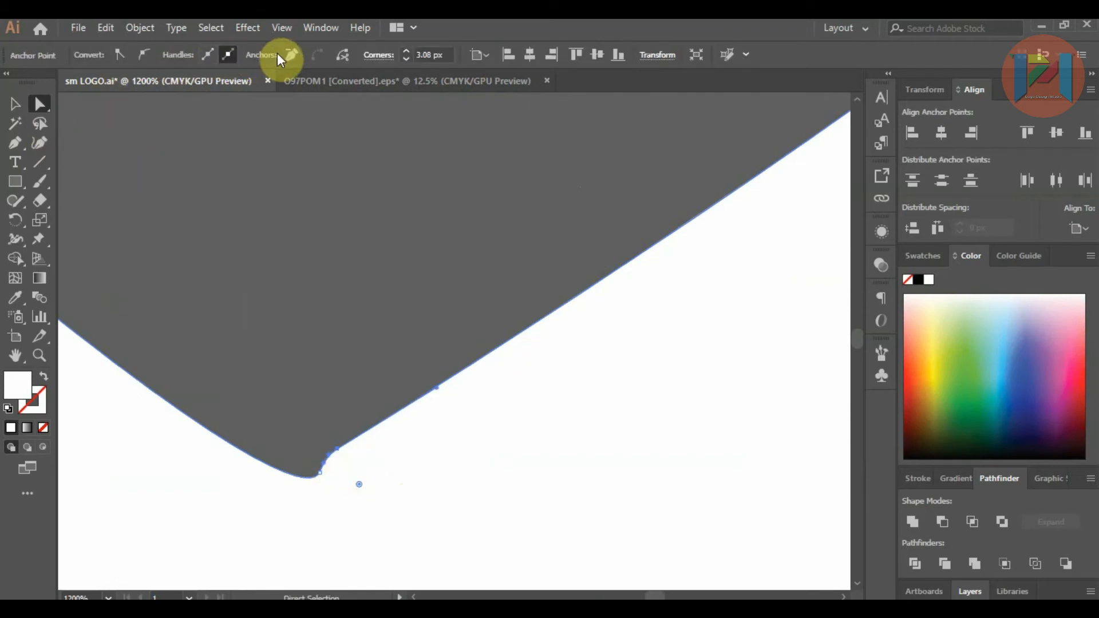
{"action": "left_click", "coordinate": [278, 54]}
{"action": "left_click", "coordinate": [331, 456]}
{"action": "left_click_drag", "start_coordinate": [323, 464], "coordinate": [335, 462]}
{"action": "left_click", "coordinate": [338, 403]}
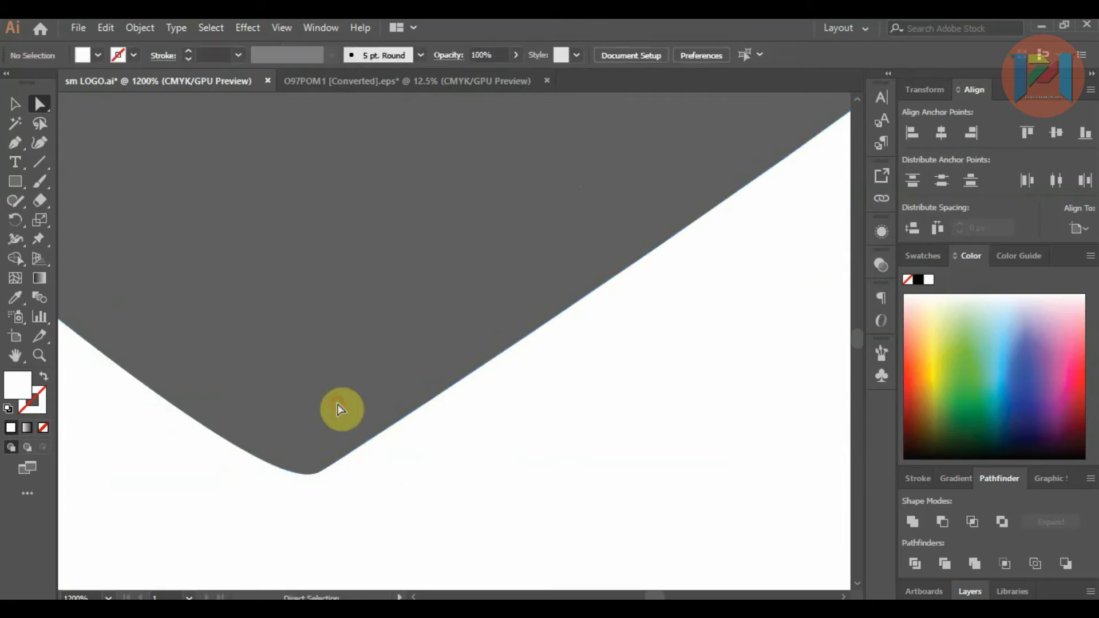
Step: Smooth the bump at the S's inner right bend by repositioning its anchor point and adjusting the curve handles
{"action": "scroll", "coordinate": [341, 410], "scroll_direction": "down", "scroll_amount": 3, "text": "alt"}
{"action": "scroll", "coordinate": [367, 369], "scroll_direction": "down", "scroll_amount": 1, "text": "alt"}
{"action": "scroll", "coordinate": [489, 269], "scroll_direction": "up", "scroll_amount": 2, "text": "alt"}
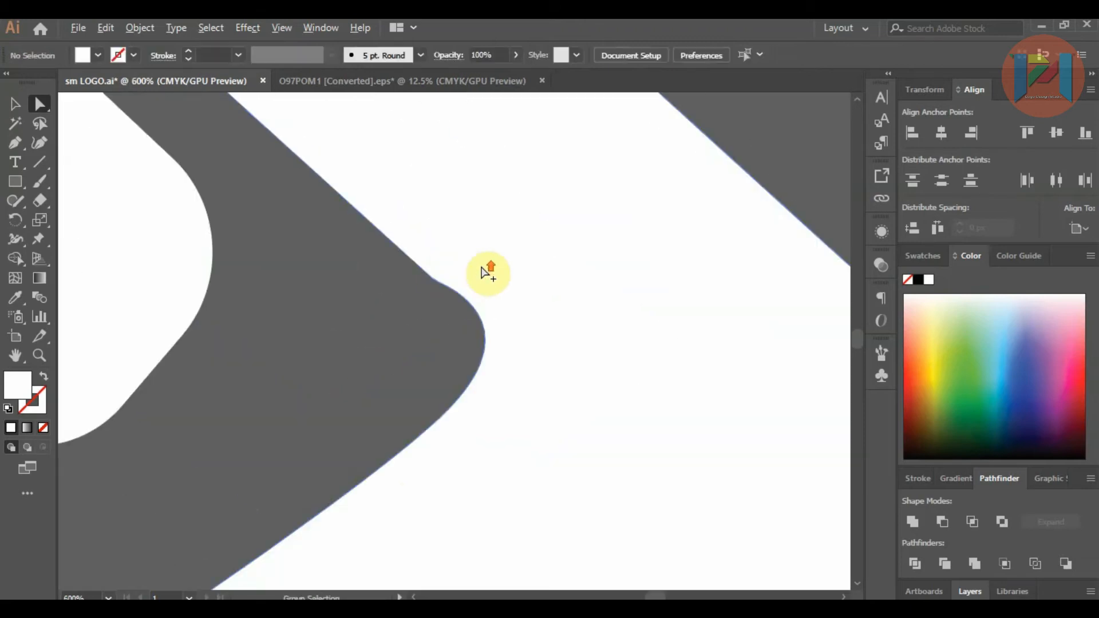
{"action": "left_click", "coordinate": [468, 304]}
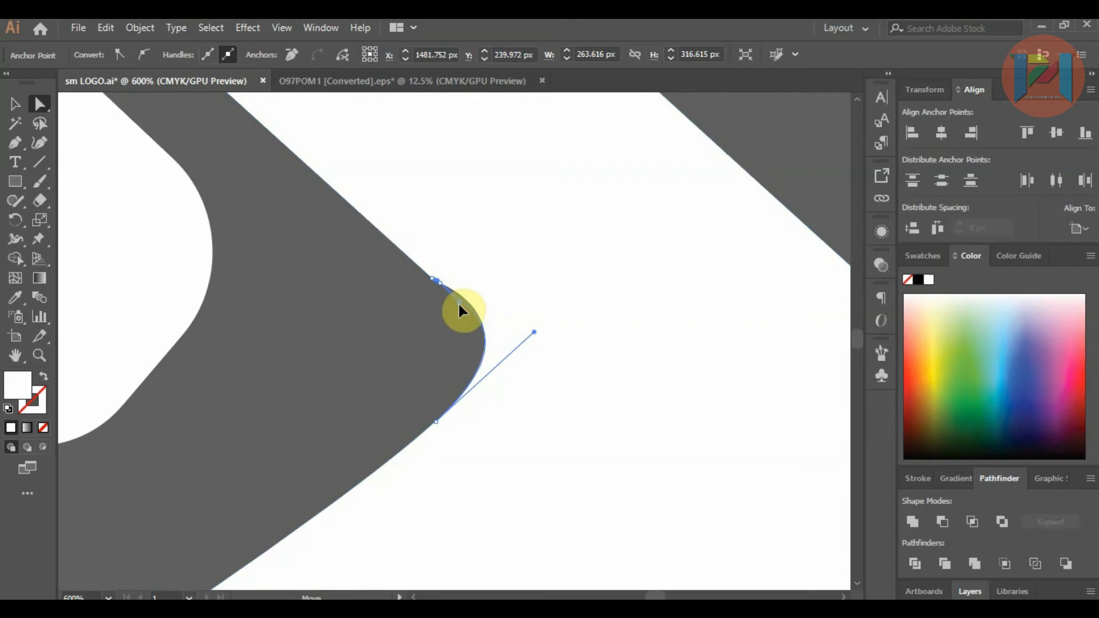
{"action": "scroll", "coordinate": [452, 342], "scroll_direction": "up", "scroll_amount": 4, "text": "alt"}
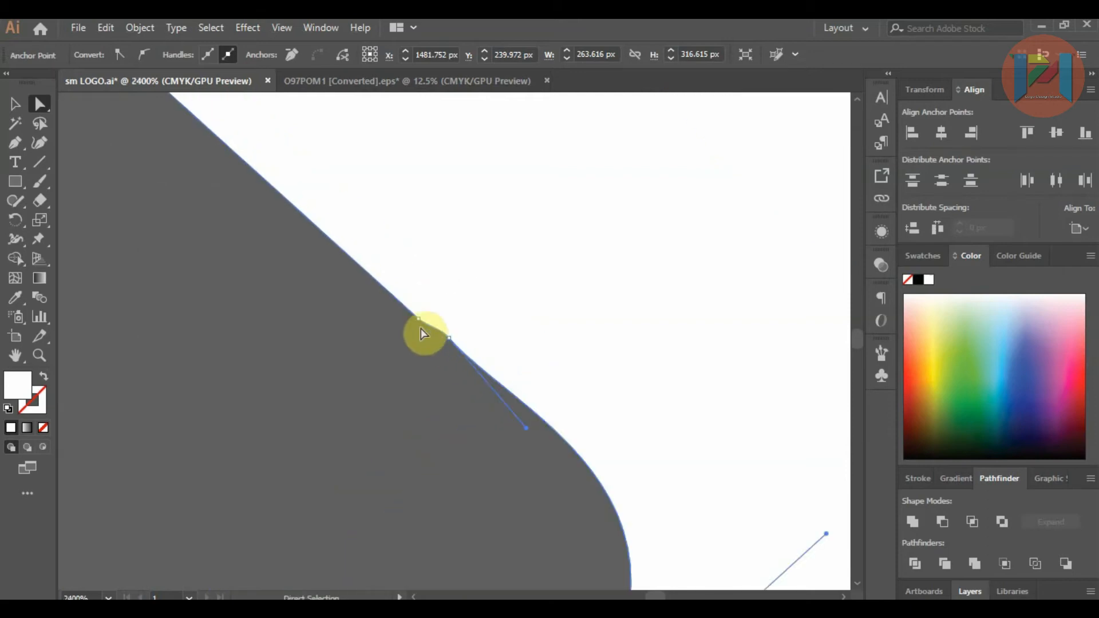
{"action": "left_click_drag", "start_coordinate": [449, 338], "coordinate": [445, 344]}
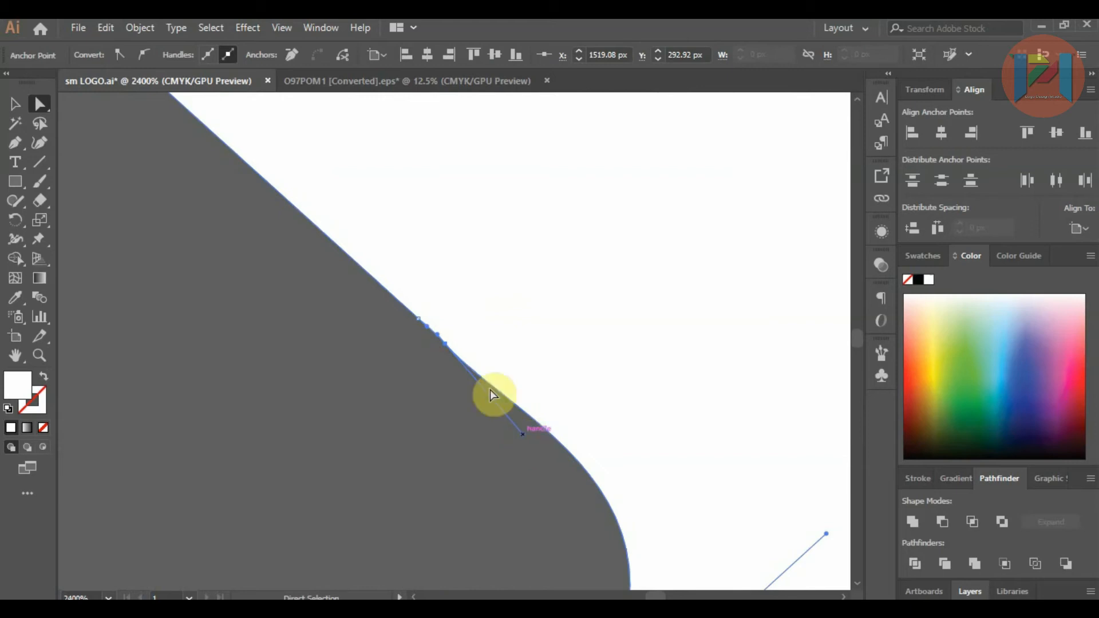
{"action": "left_click_drag", "start_coordinate": [521, 435], "coordinate": [536, 432]}
{"action": "scroll", "coordinate": [499, 368], "scroll_direction": "down", "scroll_amount": 3}
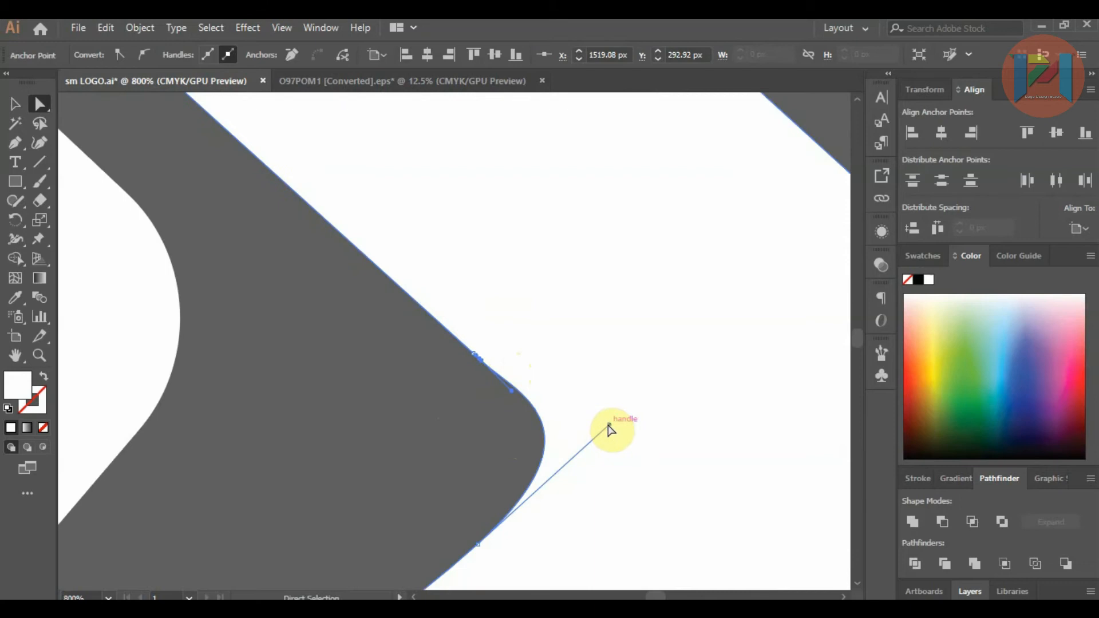
{"action": "left_click_drag", "start_coordinate": [582, 449], "coordinate": [579, 449]}
{"action": "left_click", "coordinate": [427, 439]}
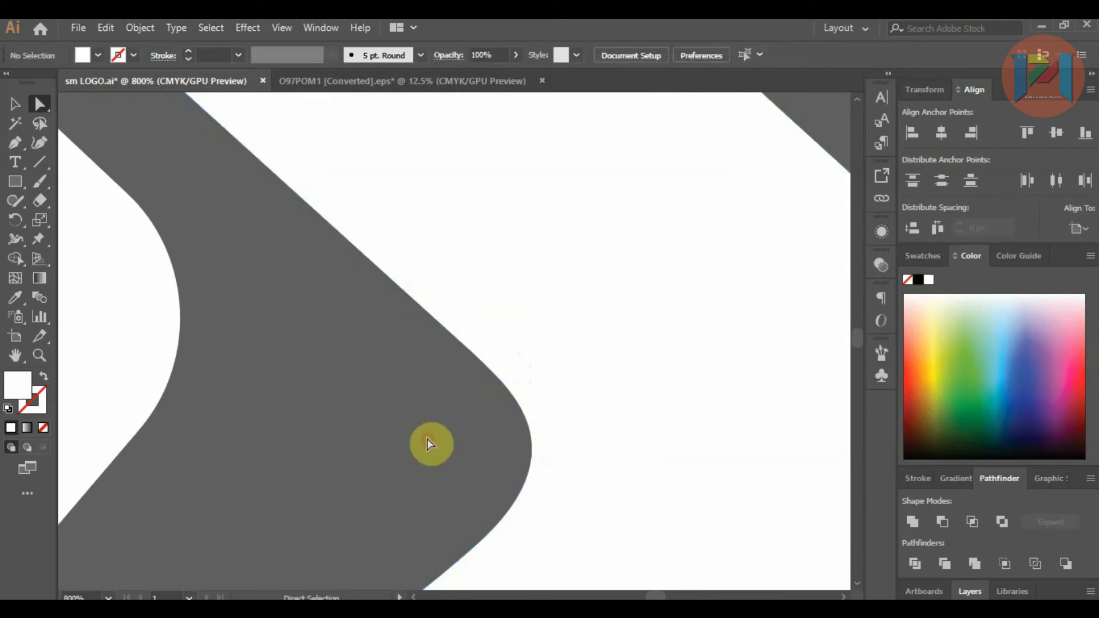
Step: Launch Adobe Photoshop 2020 through the system search
{"action": "scroll", "coordinate": [428, 423], "scroll_direction": "down", "scroll_amount": 6}
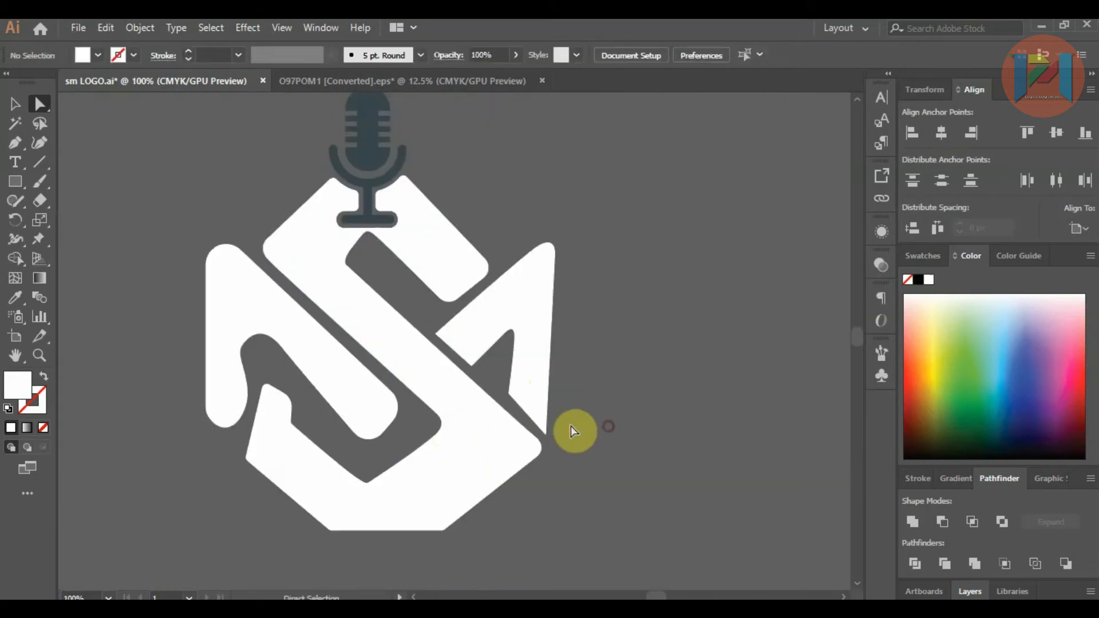
{"action": "scroll", "coordinate": [439, 414], "scroll_direction": "down", "scroll_amount": 3}
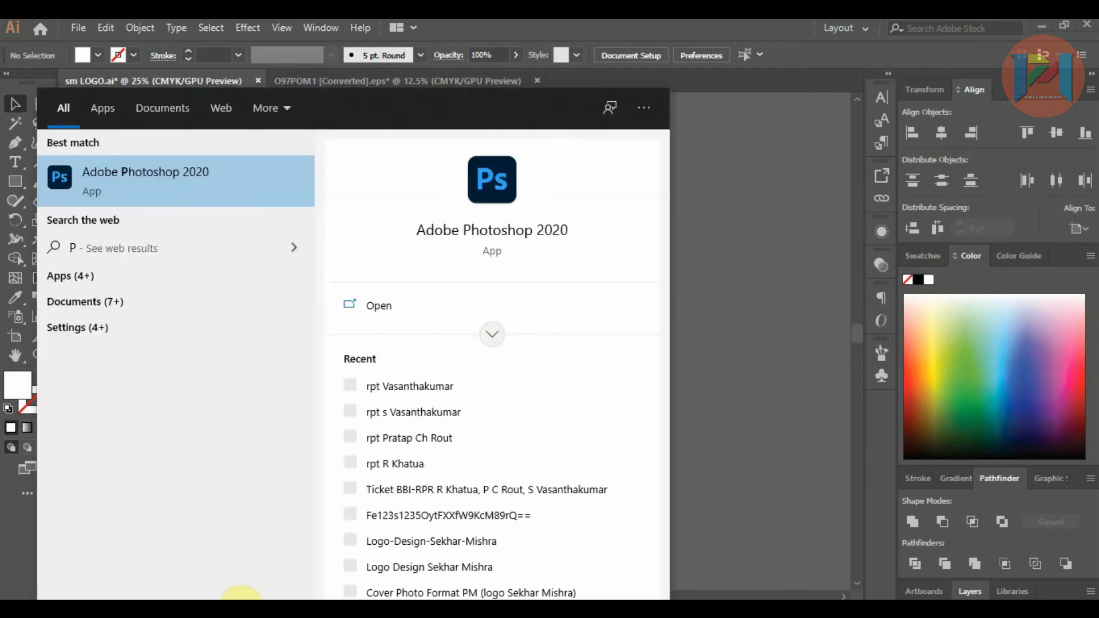
{"action": "type", "text": "HOT"}
{"action": "key", "text": "Return"}
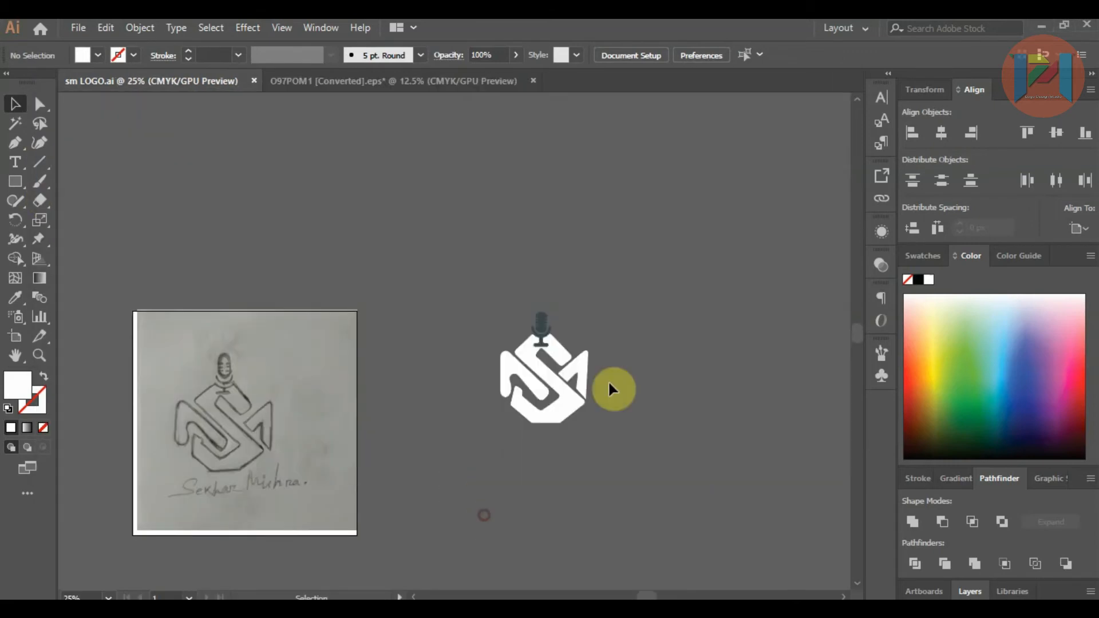
Step: Nudge the left piece of the M slightly down and left, widening its gap to the S's diagonal
{"action": "scroll", "coordinate": [572, 381], "scroll_direction": "up", "scroll_amount": 3}
{"action": "left_click", "coordinate": [465, 400]}
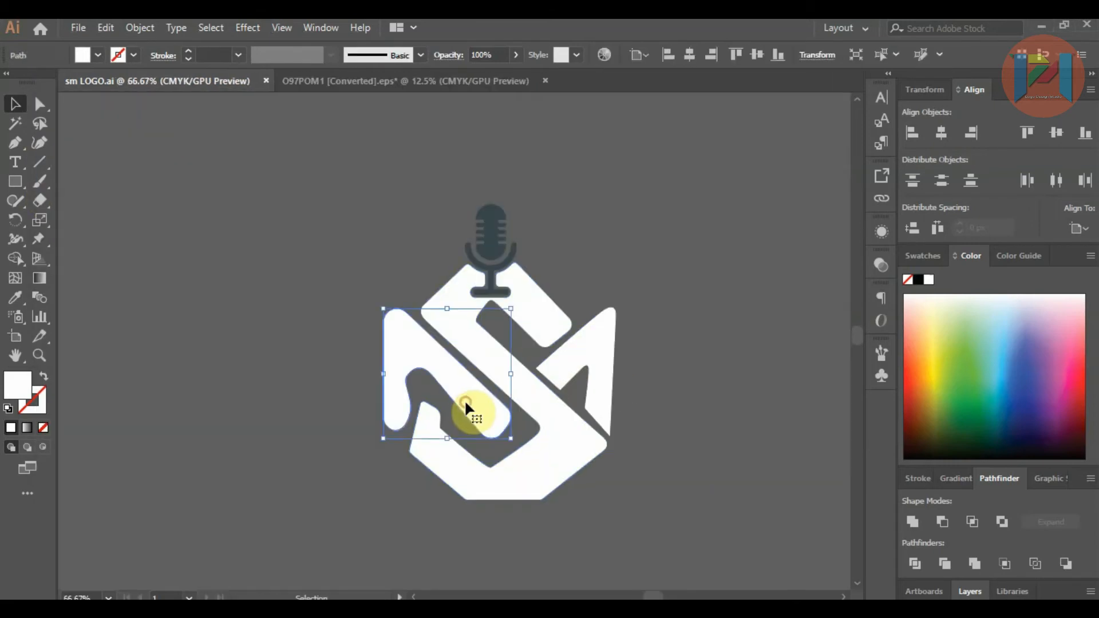
{"action": "key", "text": "Down"}
{"action": "key", "text": "Down"}
{"action": "key", "text": "Down"}
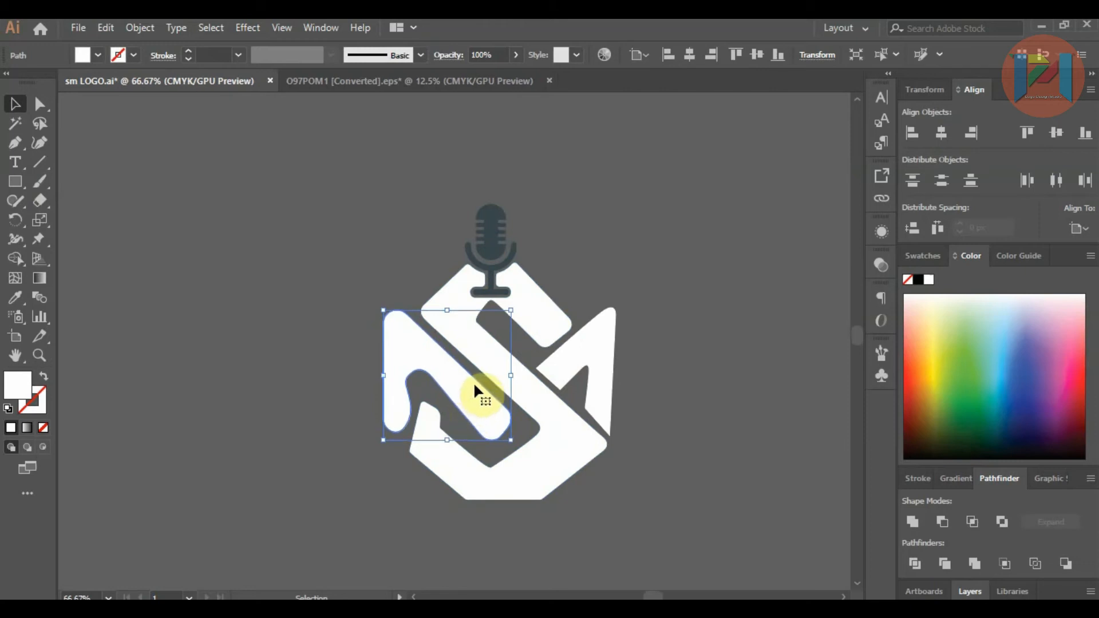
{"action": "key", "text": "Down"}
{"action": "key", "text": "Left"}
{"action": "key", "text": "Down"}
{"action": "key", "text": "Up"}
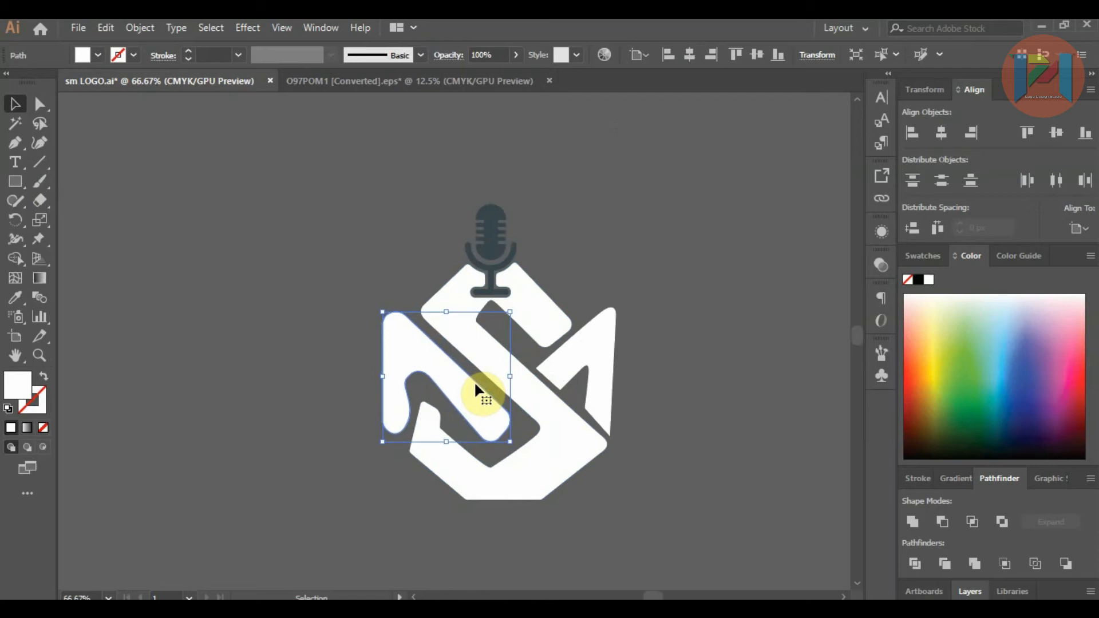
{"action": "left_click", "coordinate": [657, 383]}
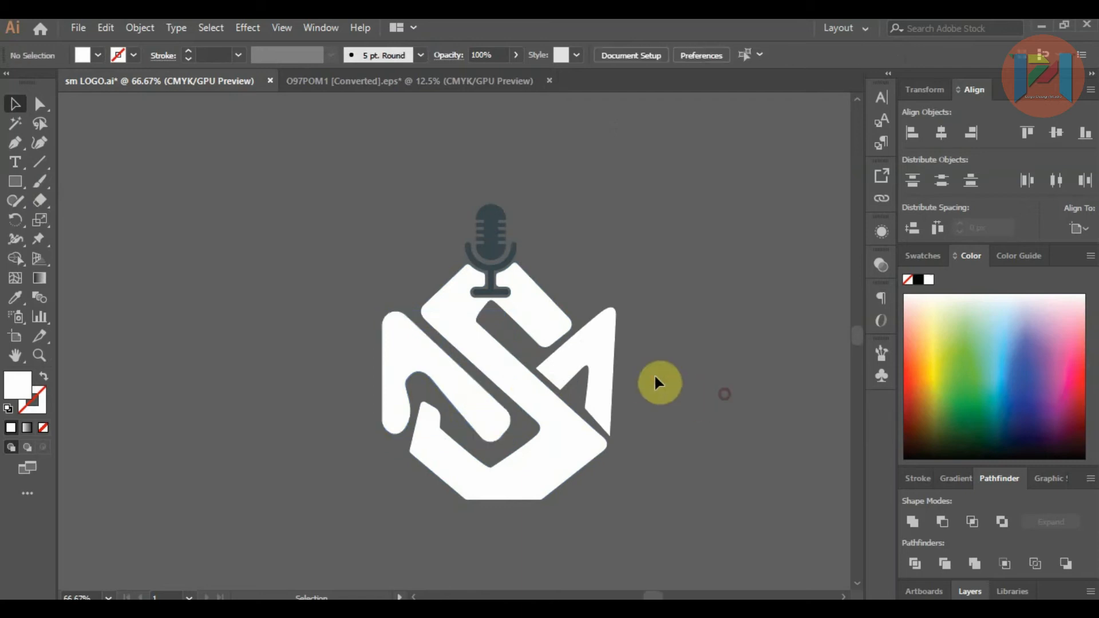
Step: Round the sharp corners of the M's right piece slightly
{"action": "scroll", "coordinate": [602, 379], "scroll_direction": "up", "scroll_amount": 3}
{"action": "left_click", "coordinate": [601, 380]}
{"action": "scroll", "coordinate": [601, 380], "scroll_direction": "down", "scroll_amount": 1}
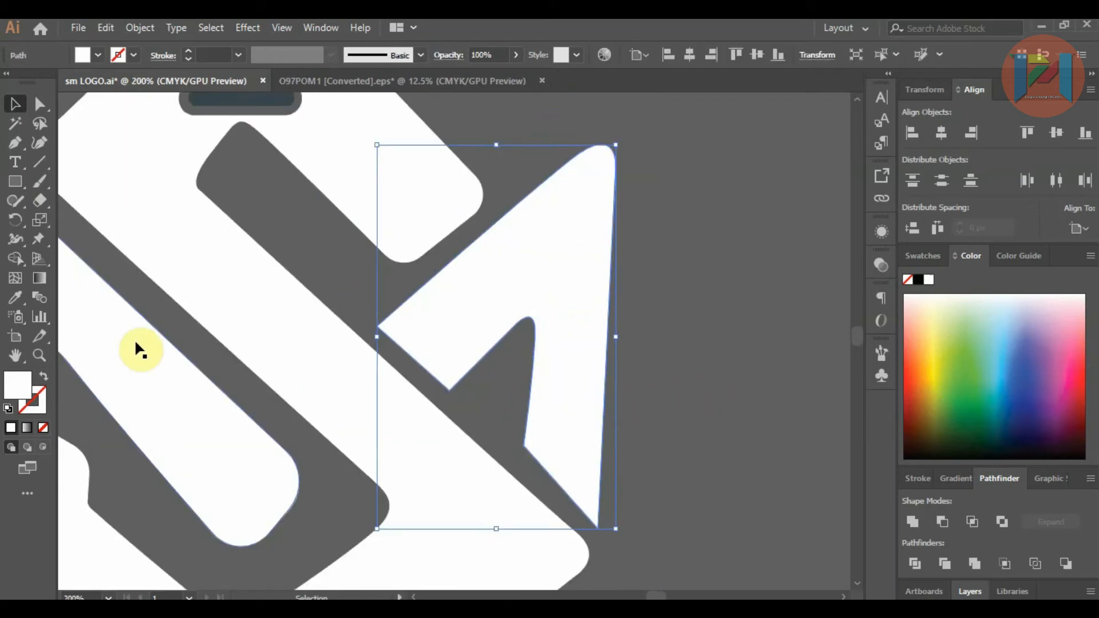
{"action": "key", "text": "a"}
{"action": "mouse_move", "coordinate": [393, 326]}
{"action": "left_mouse_down"}
{"action": "mouse_move", "coordinate": [405, 331]}
{"action": "mouse_move", "coordinate": [389, 338]}
{"action": "left_mouse_up"}
{"action": "left_click", "coordinate": [501, 436]}
Step: Move the lower tip of the M's right piece outward so its outer edge runs nearly vertical
{"action": "scroll", "coordinate": [527, 396], "scroll_direction": "down", "scroll_amount": 2}
{"action": "left_click", "coordinate": [548, 407]}
{"action": "scroll", "coordinate": [565, 451], "scroll_direction": "up", "scroll_amount": 1}
{"action": "left_click", "coordinate": [554, 452]}
{"action": "left_click_drag", "start_coordinate": [554, 452], "coordinate": [560, 451]}
{"action": "left_click", "coordinate": [567, 460]}
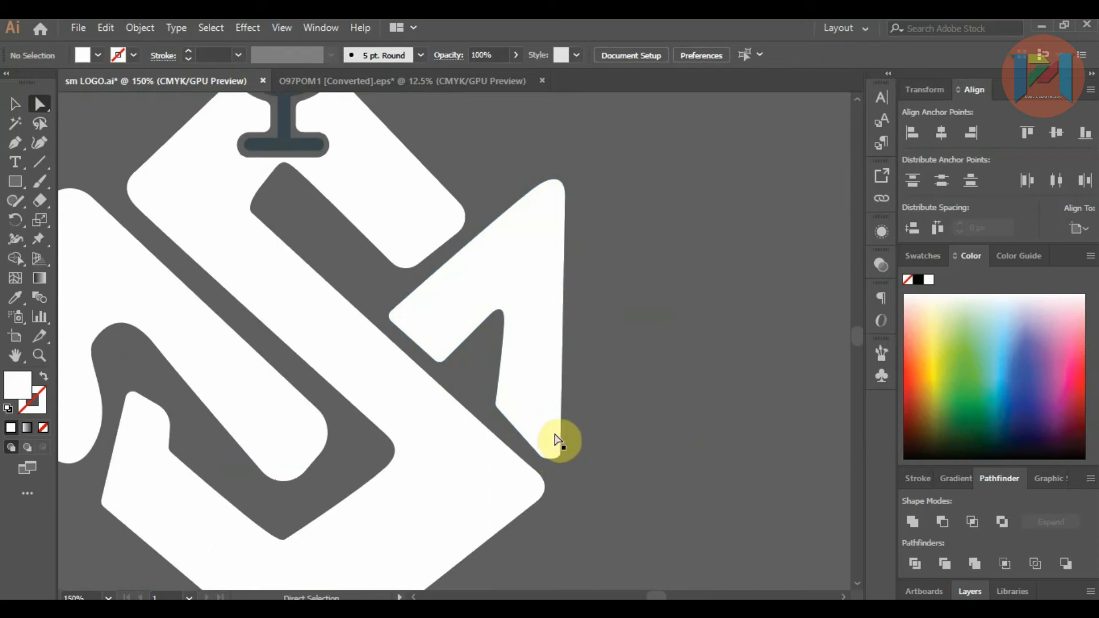
Step: Fine-tune the lower inner corner of the M's right piece, shifting its anchor point slightly downward
{"action": "left_click", "coordinate": [555, 434]}
{"action": "scroll", "coordinate": [556, 437], "scroll_direction": "up", "scroll_amount": 3}
{"action": "key", "text": "v"}
{"action": "left_click", "coordinate": [40, 104]}
{"action": "left_click_drag", "start_coordinate": [411, 347], "coordinate": [409, 332]}
{"action": "left_click", "coordinate": [570, 479]}
{"action": "scroll", "coordinate": [549, 466], "scroll_direction": "down", "scroll_amount": 4}
{"action": "scroll", "coordinate": [497, 439], "scroll_direction": "up", "scroll_amount": 4}
{"action": "left_click_drag", "start_coordinate": [433, 415], "coordinate": [428, 426]}
{"action": "left_click", "coordinate": [649, 451]}
{"action": "scroll", "coordinate": [483, 397], "scroll_direction": "down", "scroll_amount": 3}
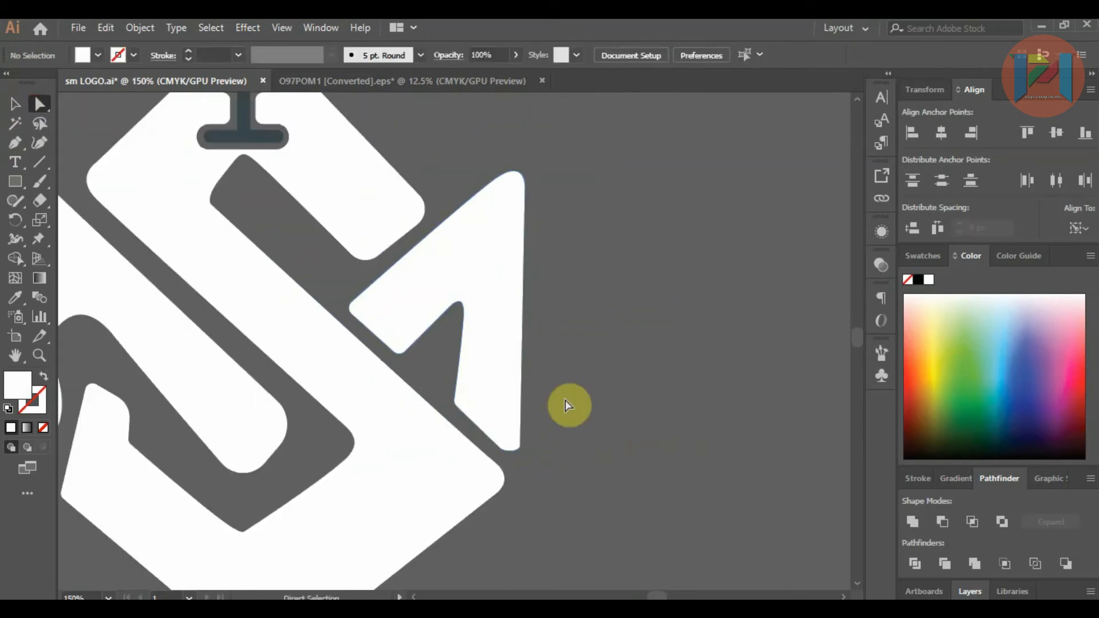
{"action": "scroll", "coordinate": [569, 406], "scroll_direction": "down", "scroll_amount": 1}
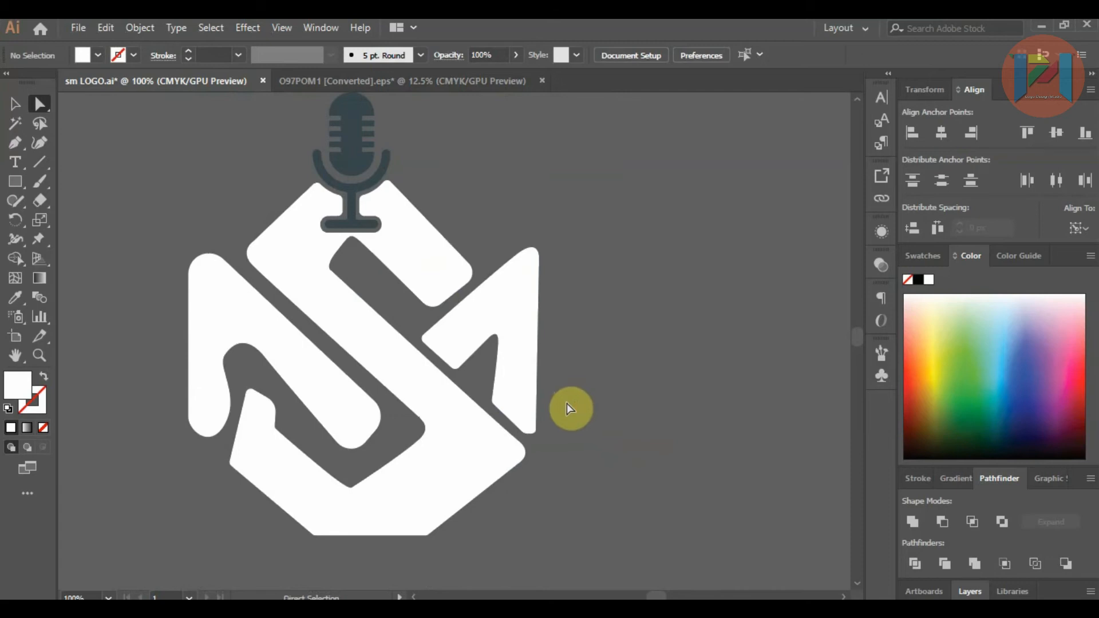
Step: Refine the S's inner bottom corner by moving its anchor up along the edge and extending its handle
{"action": "scroll", "coordinate": [349, 508], "scroll_direction": "up", "scroll_amount": 1}
{"action": "left_click", "coordinate": [345, 499]}
{"action": "scroll", "coordinate": [355, 490], "scroll_direction": "up", "scroll_amount": 1}
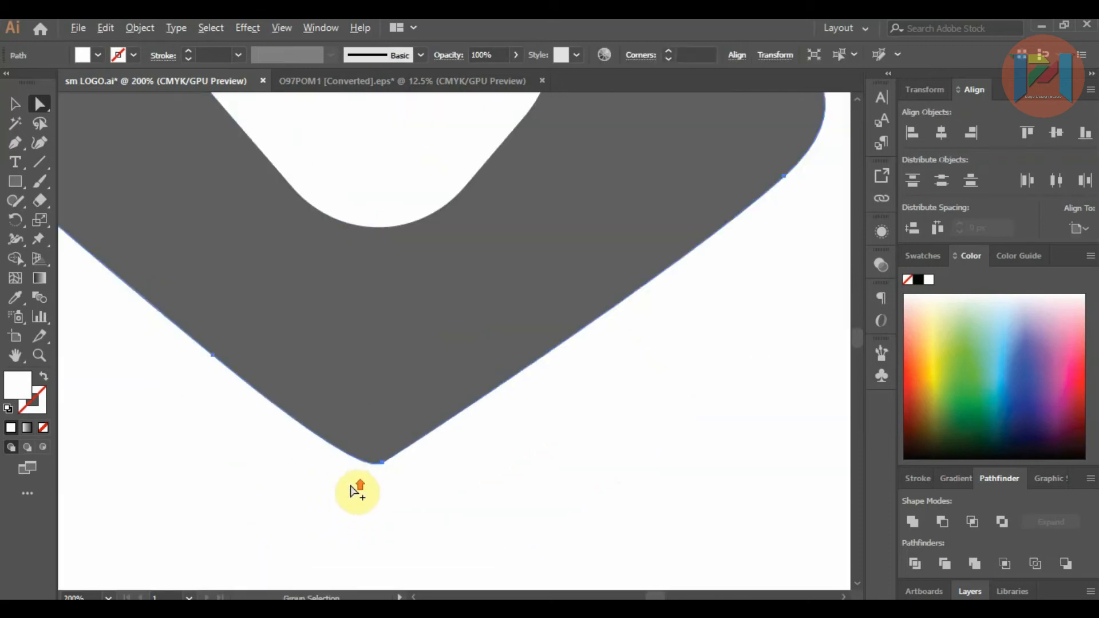
{"action": "scroll", "coordinate": [358, 489], "scroll_direction": "up", "scroll_amount": 5}
{"action": "left_click", "coordinate": [424, 463]}
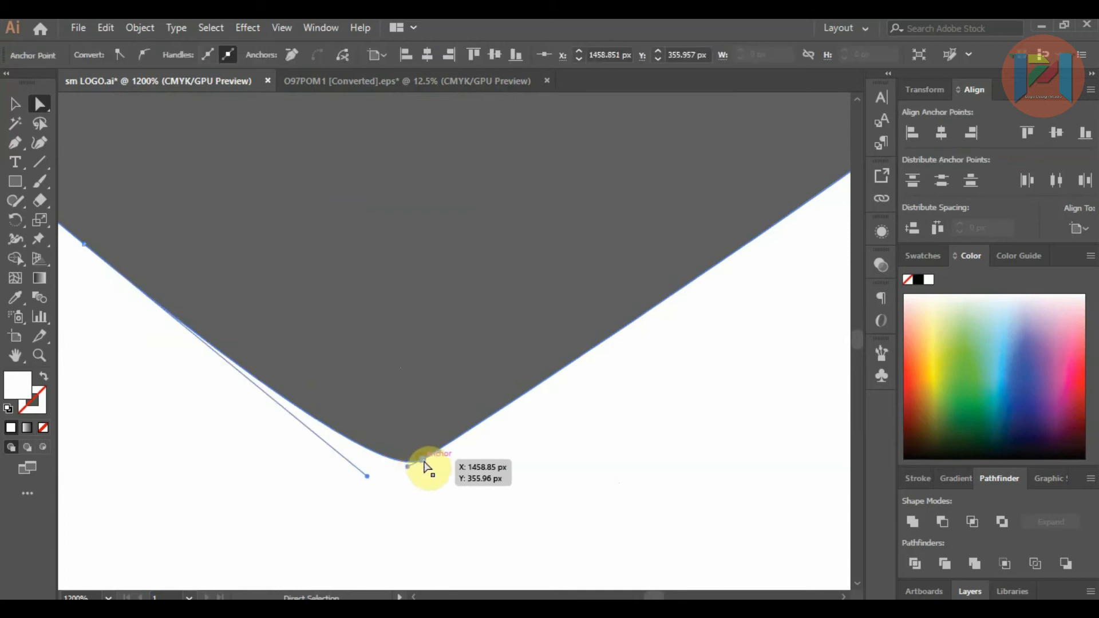
{"action": "left_click_drag", "start_coordinate": [432, 460], "coordinate": [366, 494]}
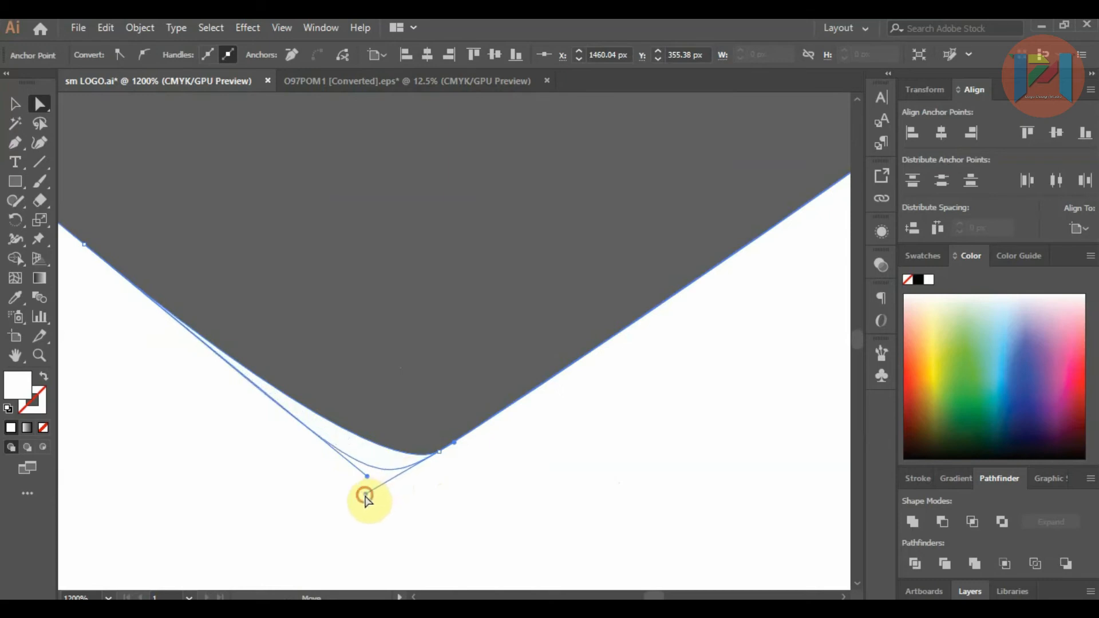
{"action": "left_click", "coordinate": [365, 493]}
{"action": "scroll", "coordinate": [259, 358], "scroll_direction": "down", "scroll_amount": 8}
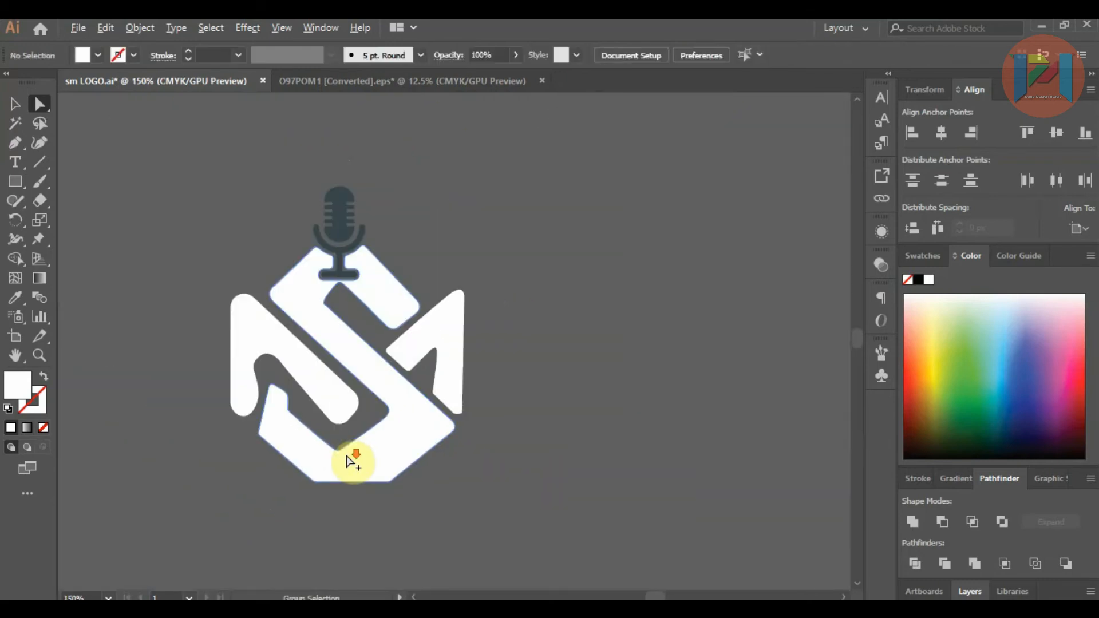
{"action": "left_click", "coordinate": [534, 500]}
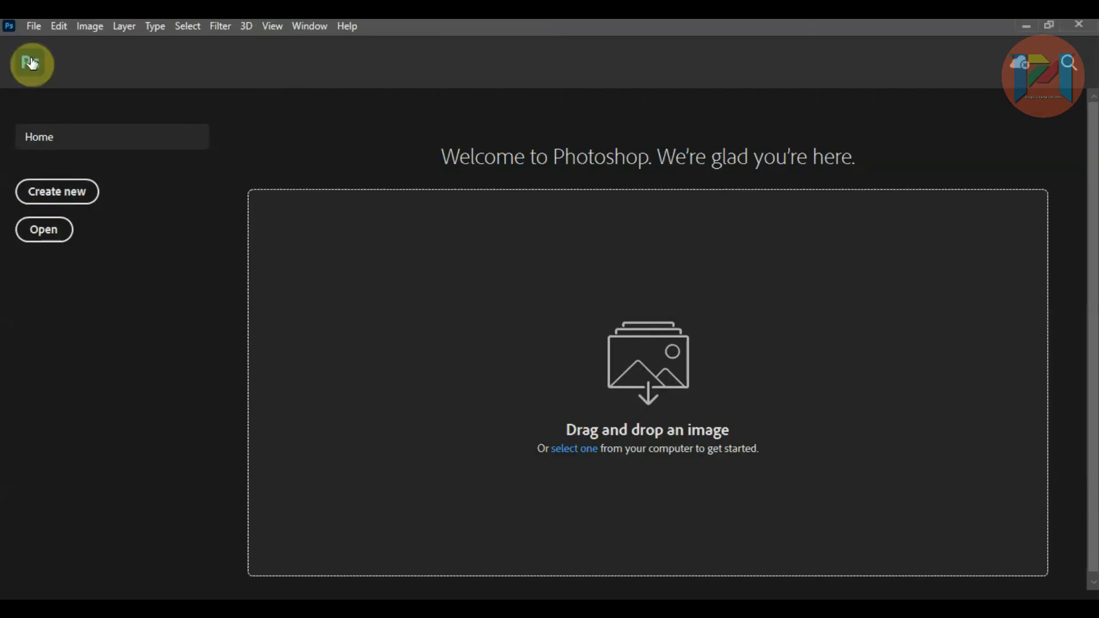
Step: Switch to Photoshop and open the sign image from the Desktop
{"action": "left_click", "coordinate": [34, 26]}
{"action": "left_click", "coordinate": [375, 258]}
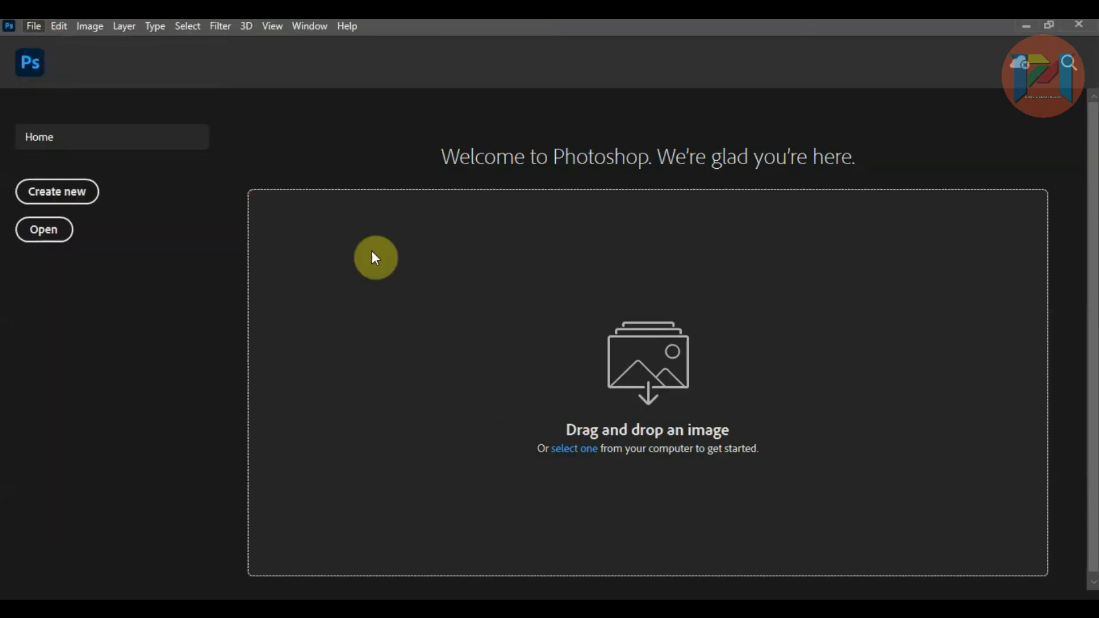
{"action": "key", "text": "ctrl+o"}
{"action": "left_click_drag", "start_coordinate": [119, 172], "coordinate": [118, 138]}
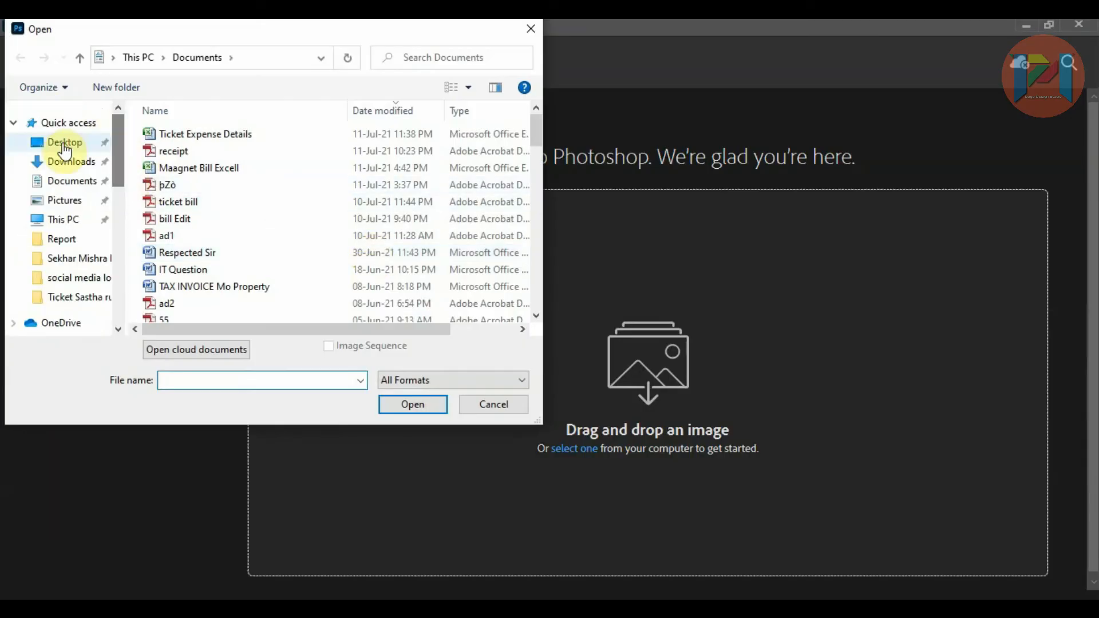
{"action": "left_click", "coordinate": [65, 150]}
{"action": "left_click", "coordinate": [231, 156]}
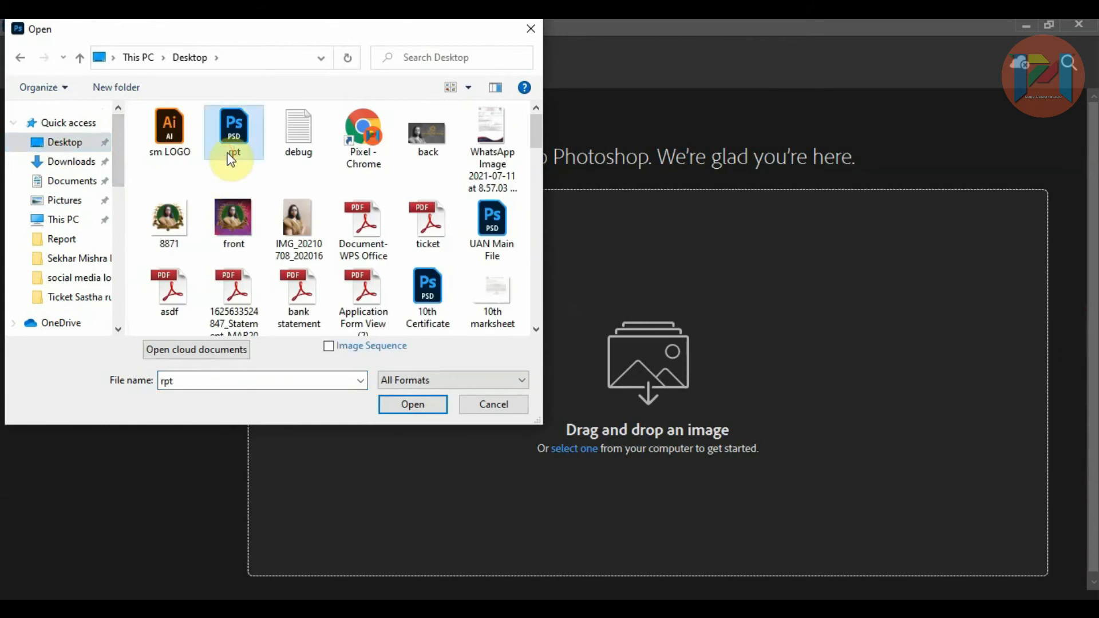
{"action": "key", "text": "s"}
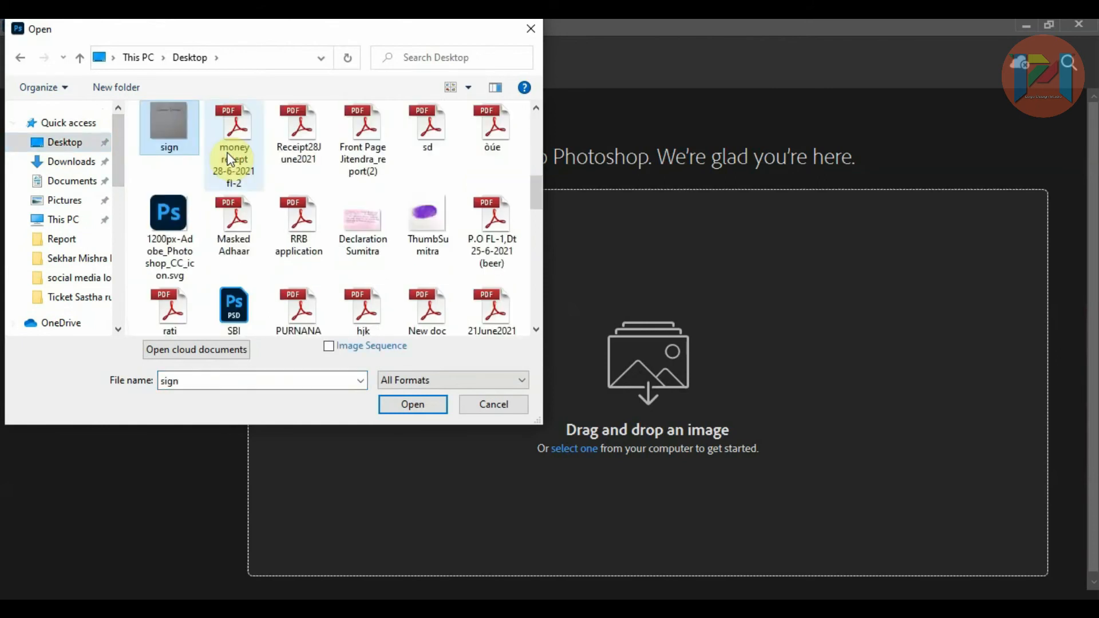
{"action": "left_click", "coordinate": [412, 403]}
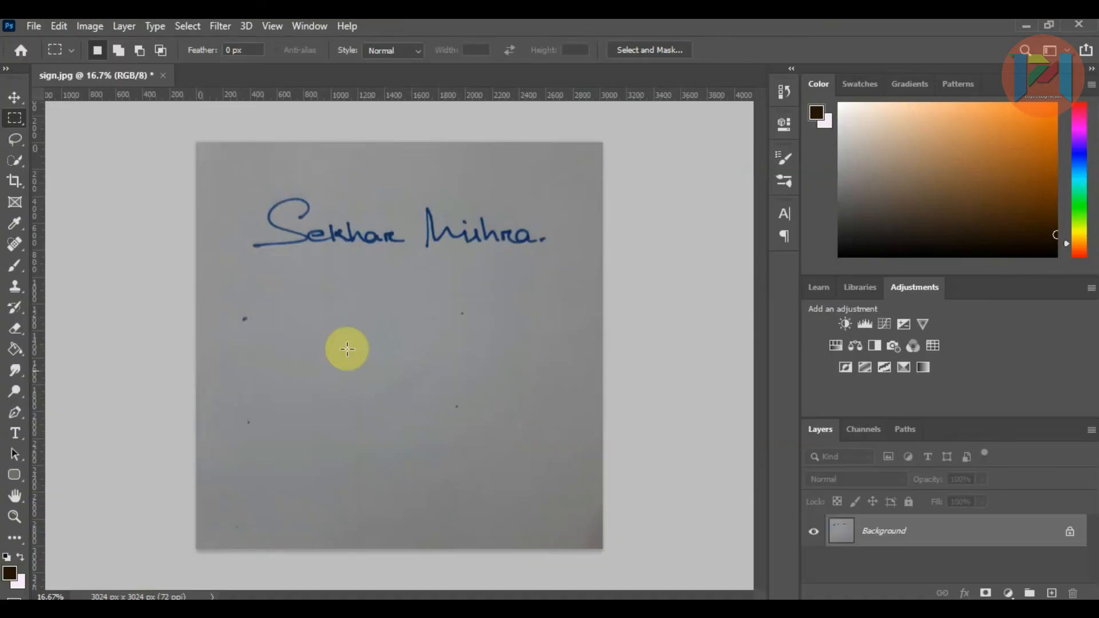
Step: Crop the sign image to a narrow horizontal strip around the handwritten signature
{"action": "left_click", "coordinate": [14, 181]}
{"action": "left_click_drag", "start_coordinate": [388, 550], "coordinate": [395, 411]}
{"action": "left_click_drag", "start_coordinate": [393, 286], "coordinate": [392, 305]}
{"action": "right_click", "coordinate": [395, 329]}
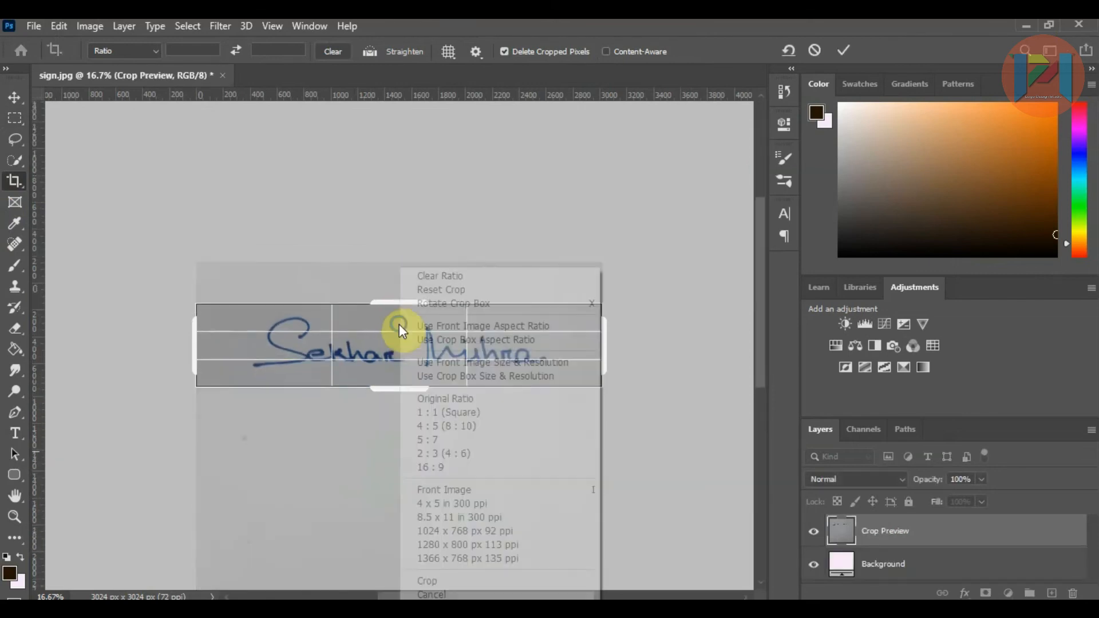
{"action": "left_click", "coordinate": [444, 582]}
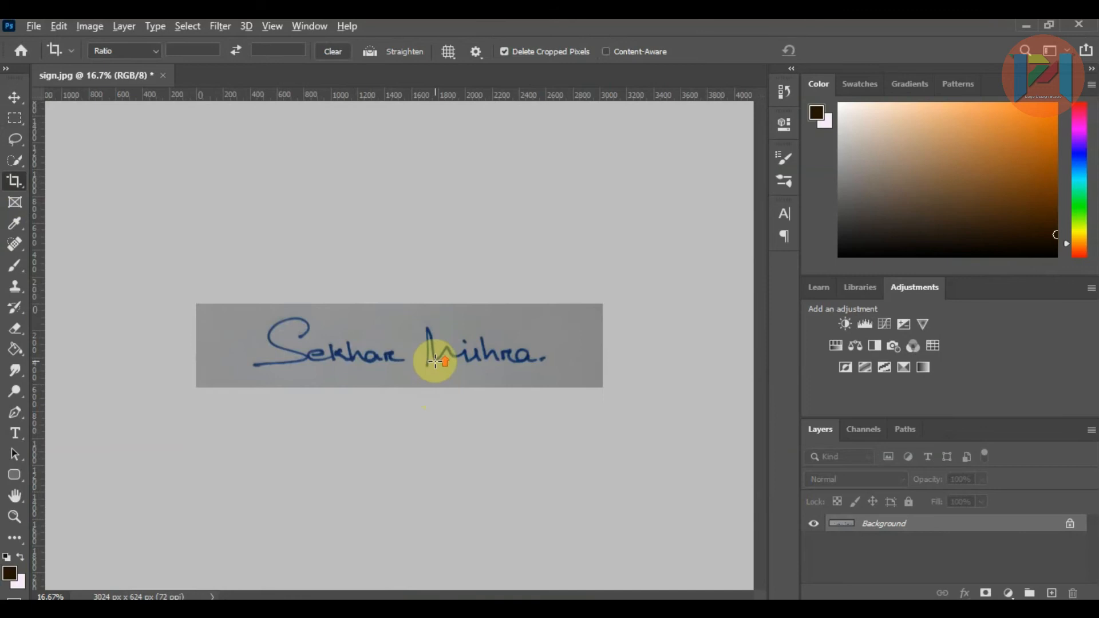
Step: Unlock the background layer and make its paper transparent by setting the Blend If white limit for This Layer to 127
{"action": "scroll", "coordinate": [436, 364], "scroll_direction": "up", "scroll_amount": 2}
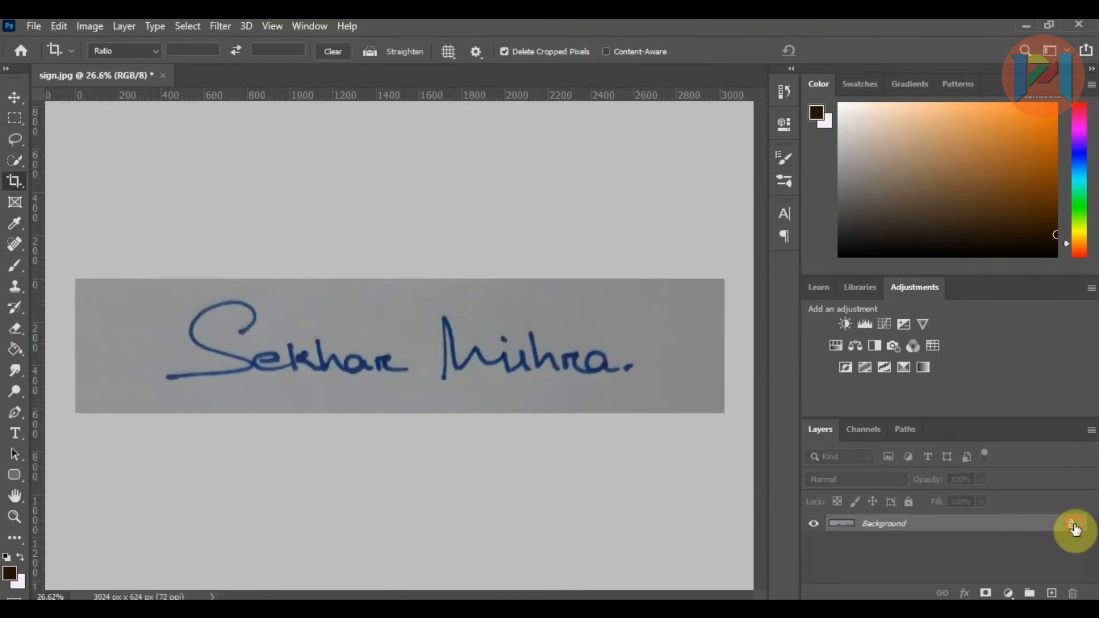
{"action": "left_click", "coordinate": [1070, 523]}
{"action": "right_click", "coordinate": [952, 522]}
{"action": "left_click", "coordinate": [785, 40]}
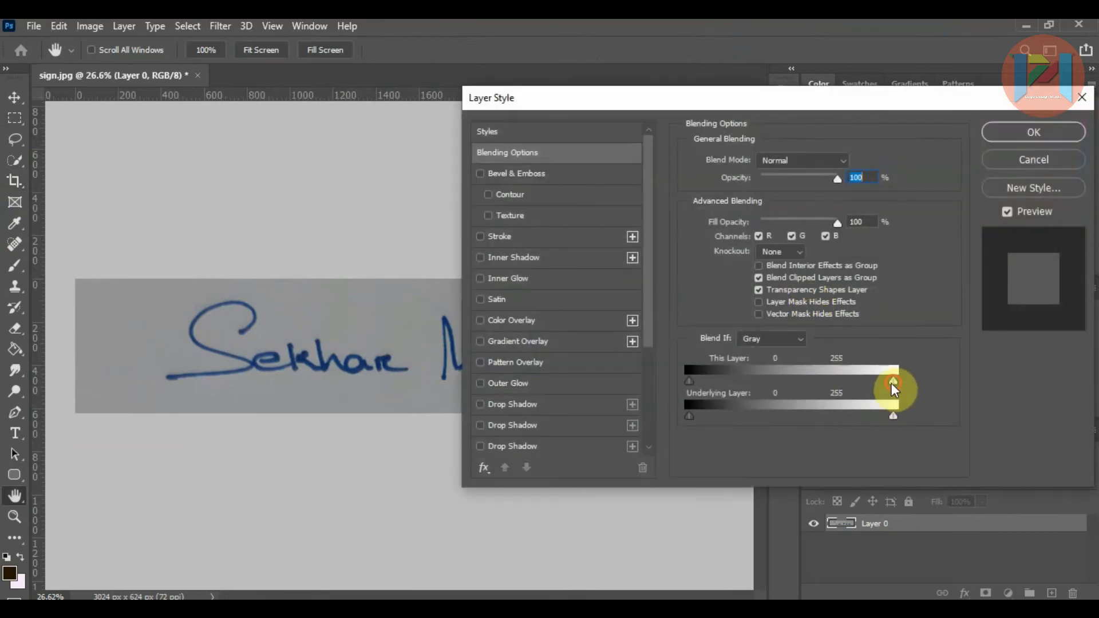
{"action": "mouse_move", "coordinate": [824, 387]}
{"action": "left_mouse_down"}
{"action": "mouse_move", "coordinate": [773, 388]}
{"action": "mouse_move", "coordinate": [789, 389]}
{"action": "left_mouse_up"}
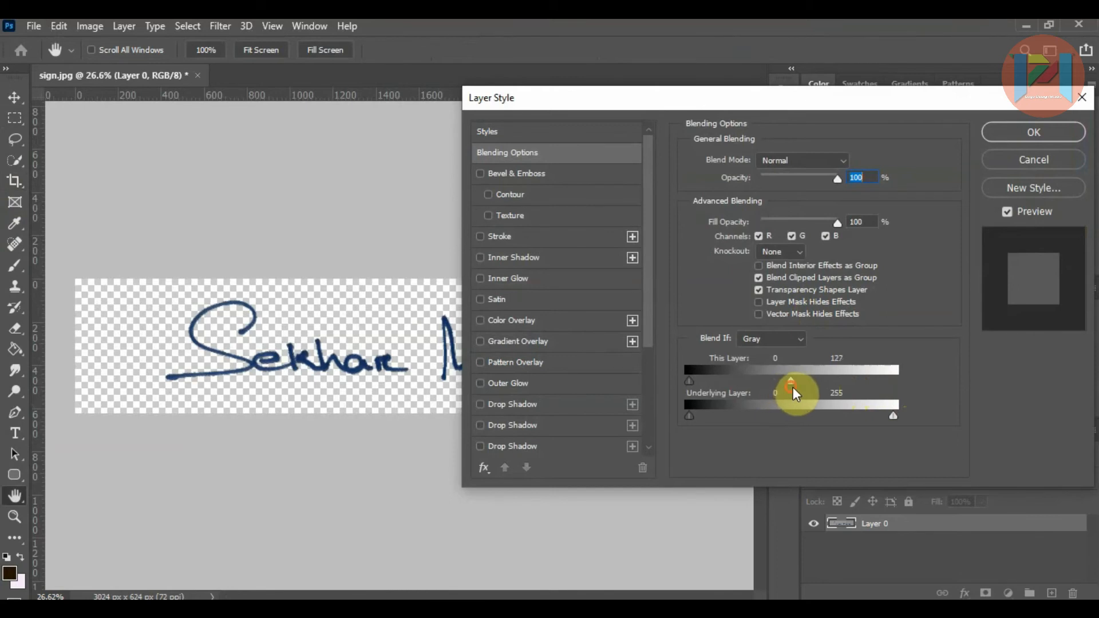
{"action": "left_click", "coordinate": [1021, 136]}
{"action": "key", "text": "c"}
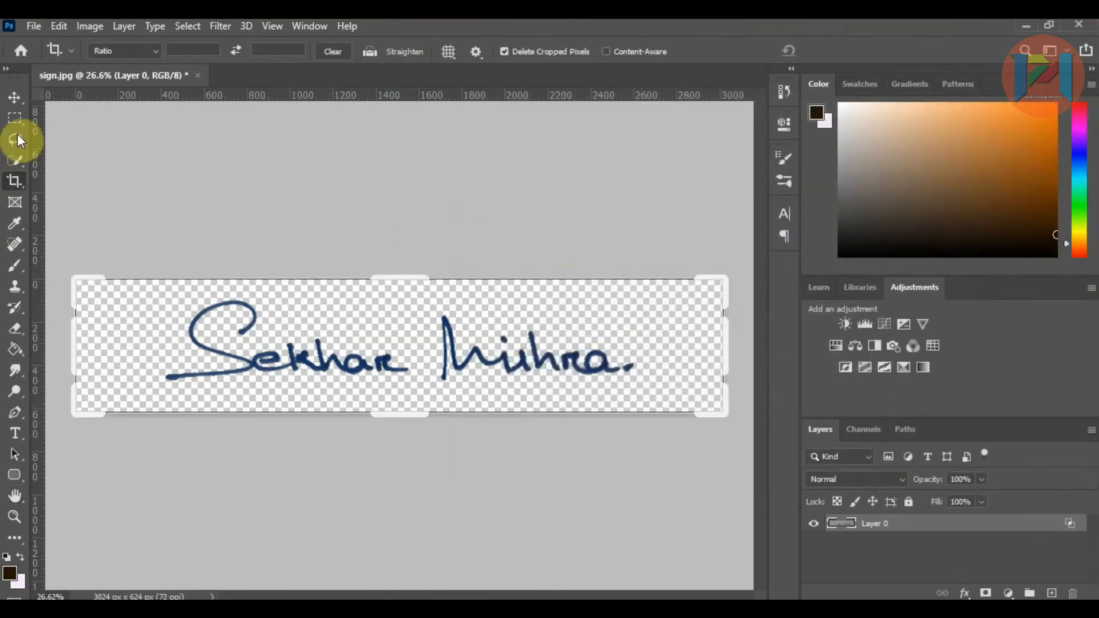
Step: Export the transparent signature as a PNG named sign to the Desktop
{"action": "left_click", "coordinate": [15, 118]}
{"action": "left_click", "coordinate": [35, 26]}
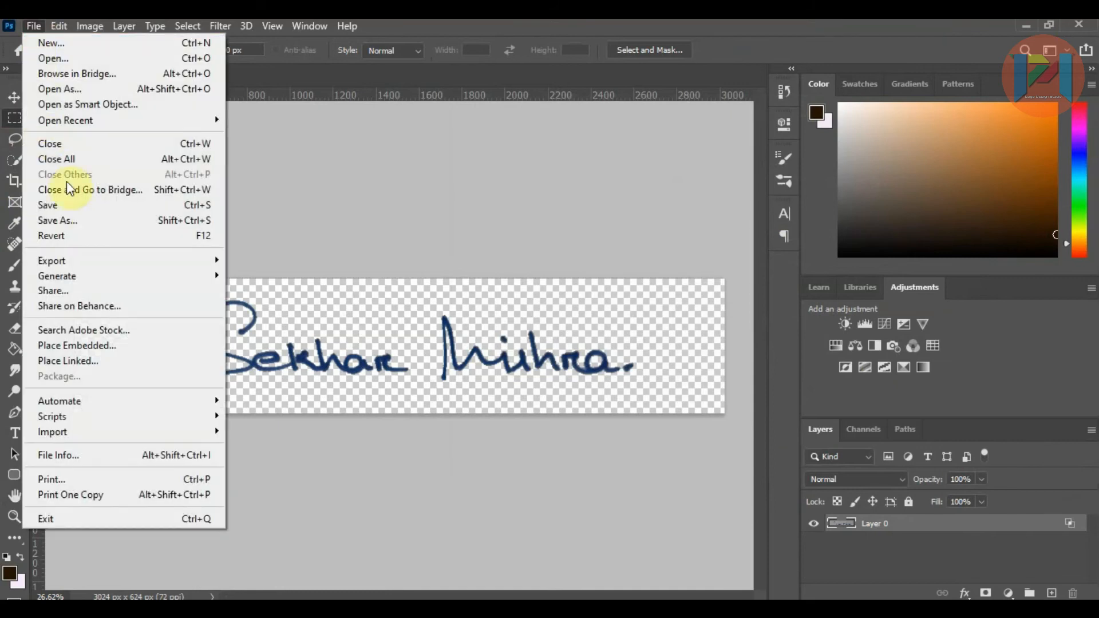
{"action": "mouse_move", "coordinate": [153, 262]}
{"action": "left_click", "coordinate": [272, 260]}
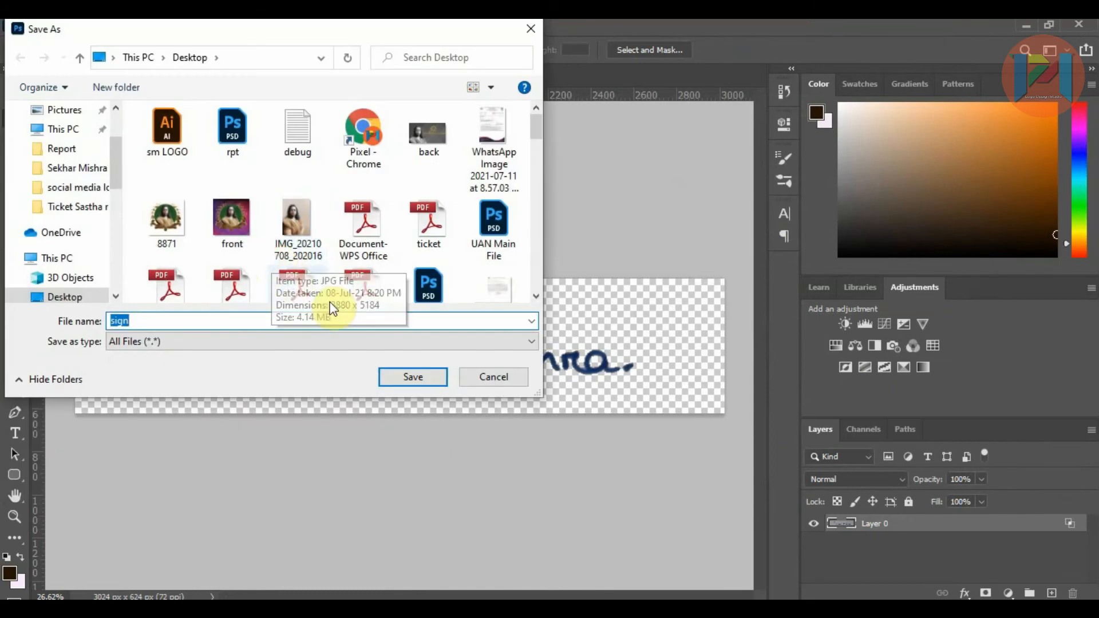
{"action": "left_click", "coordinate": [400, 381]}
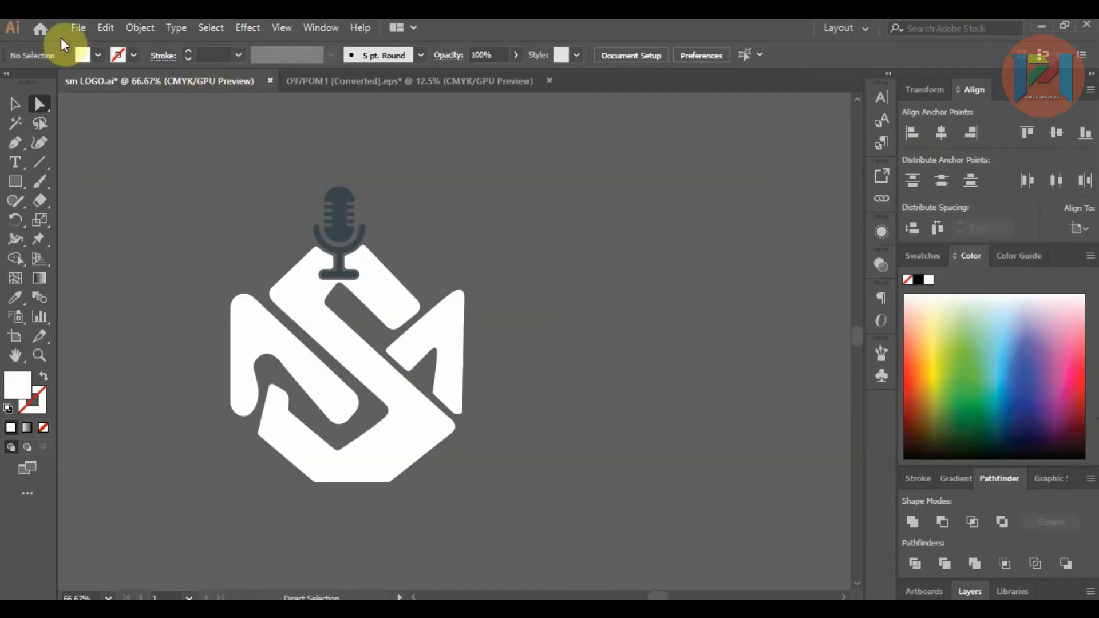
Step: Switch to Illustrator and open sign.png as a separate document
{"action": "left_click", "coordinate": [78, 28]}
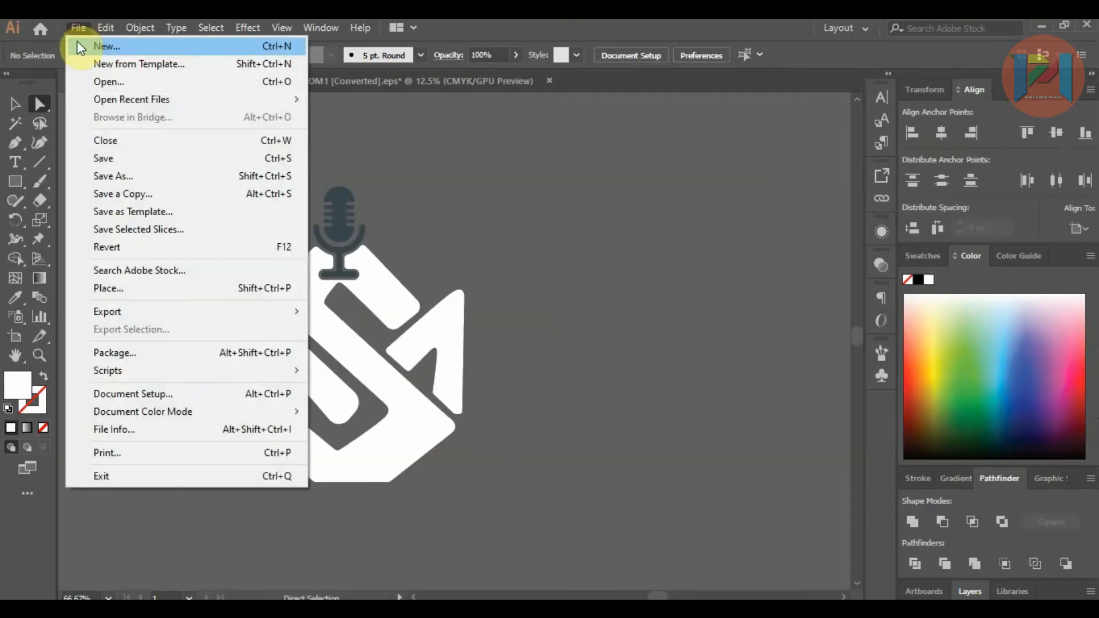
{"action": "left_click", "coordinate": [104, 84]}
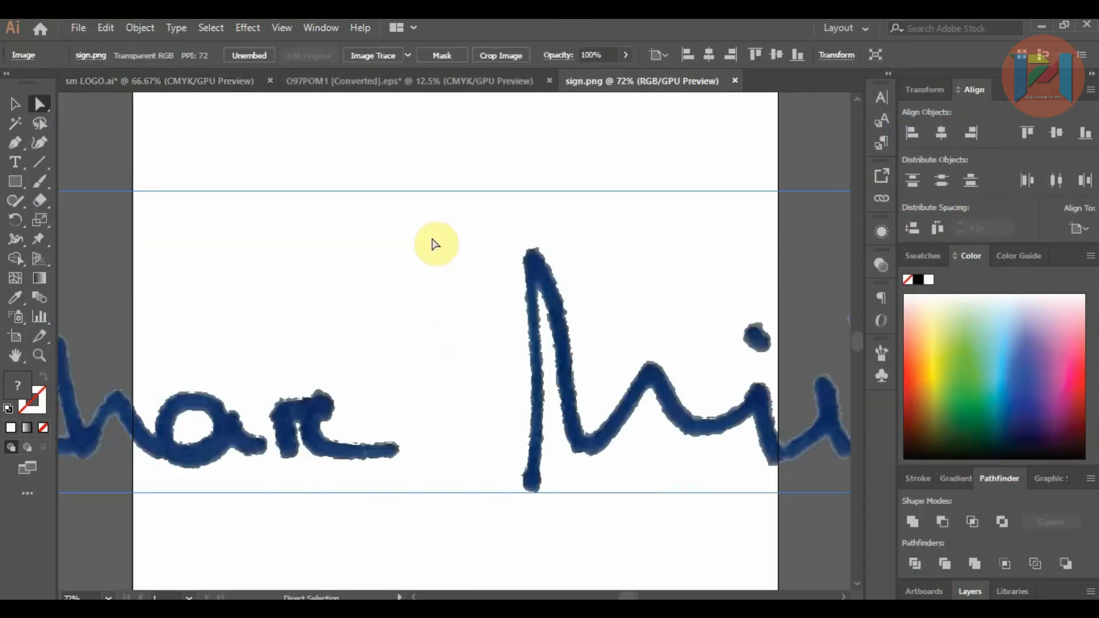
{"action": "scroll", "coordinate": [418, 243], "scroll_direction": "down", "scroll_amount": 2}
{"action": "scroll", "coordinate": [423, 249], "scroll_direction": "down", "scroll_amount": 1}
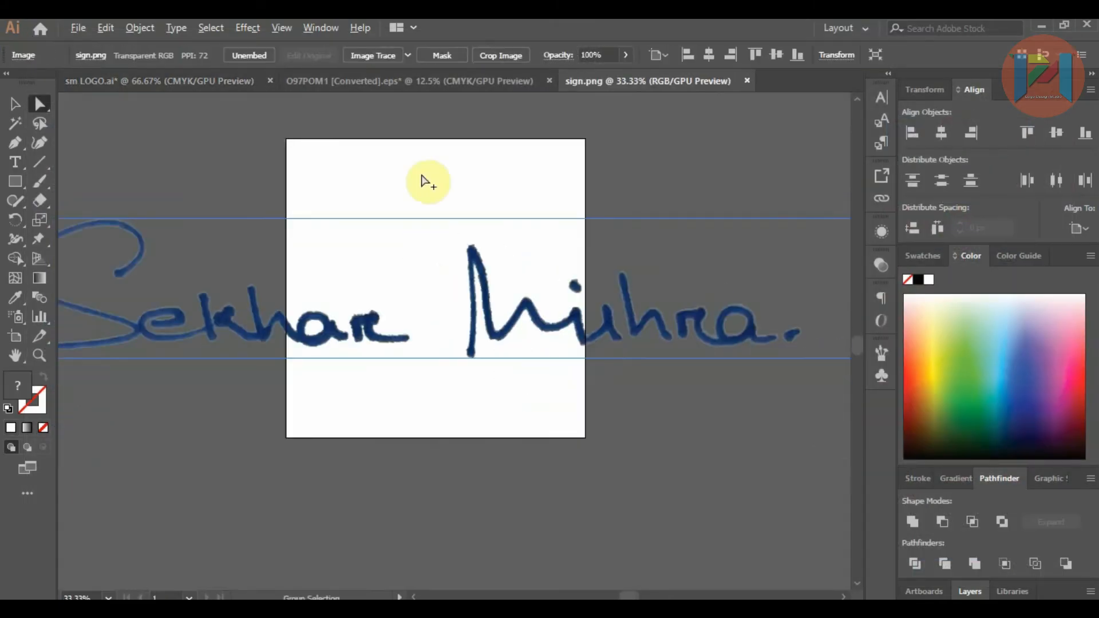
Step: Convert the signature image to vector shapes with Image Trace's Default preset and expand the result
{"action": "left_click", "coordinate": [373, 57]}
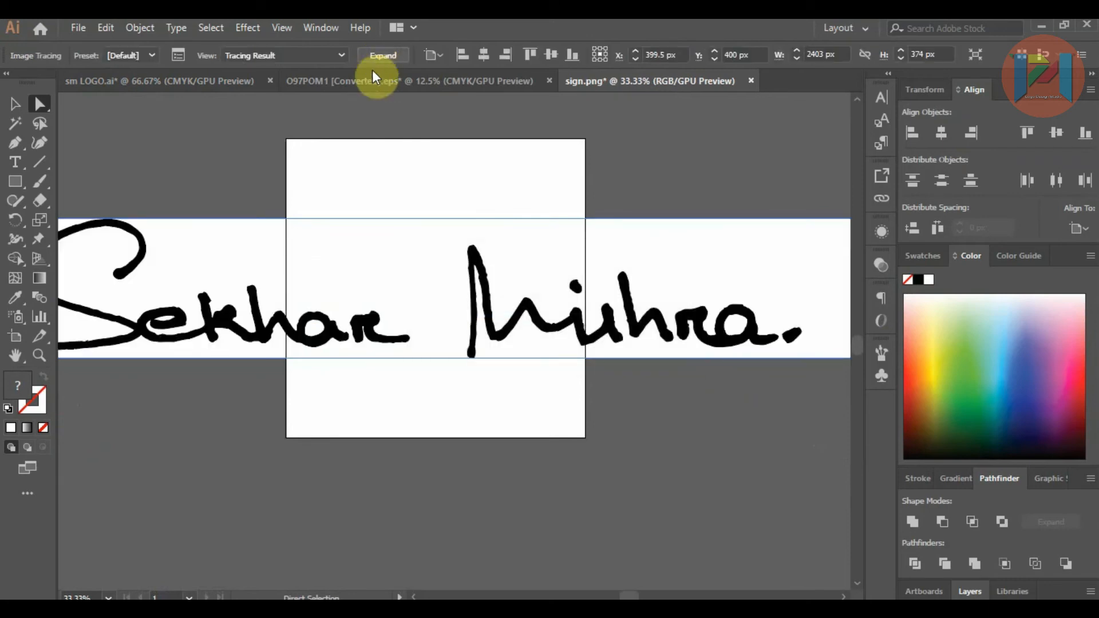
{"action": "scroll", "coordinate": [401, 255], "scroll_direction": "down", "scroll_amount": 2}
{"action": "left_click", "coordinate": [380, 55]}
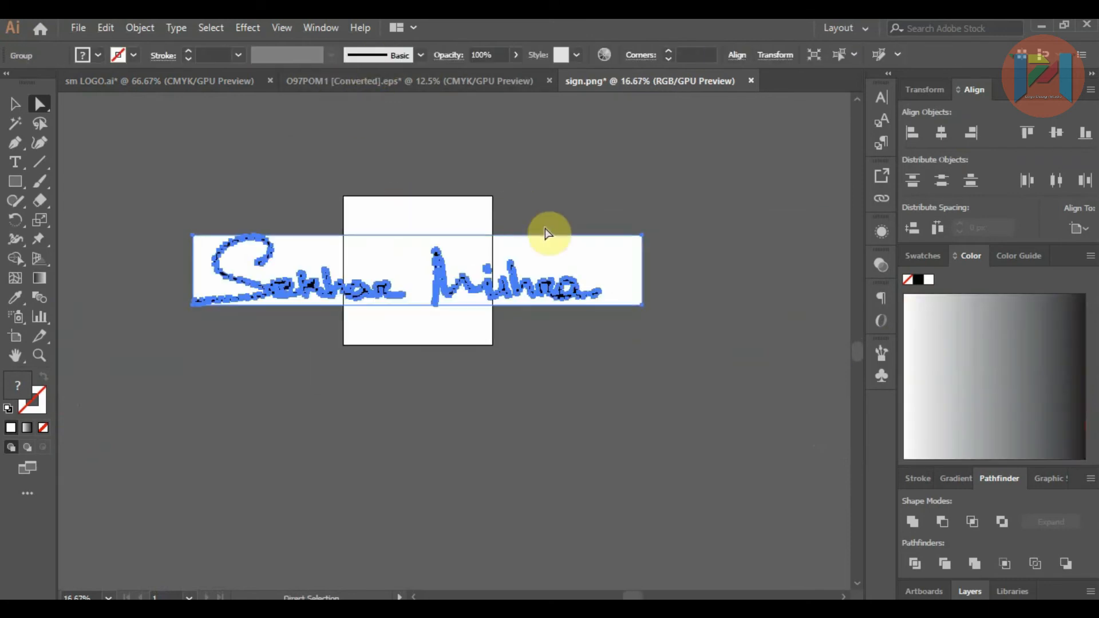
Step: Ungroup the traced signature and delete the white background shapes around the lettering
{"action": "right_click", "coordinate": [575, 256]}
{"action": "left_click", "coordinate": [633, 386]}
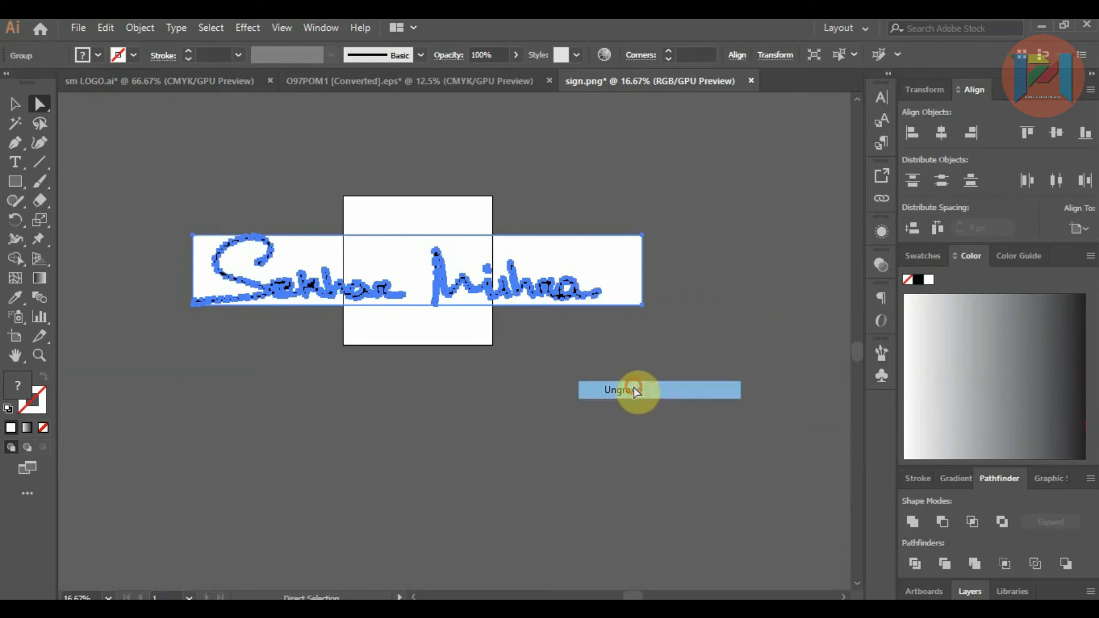
{"action": "left_click", "coordinate": [634, 387]}
{"action": "left_click_drag", "start_coordinate": [603, 254], "coordinate": [617, 409]}
{"action": "key", "text": "Delete"}
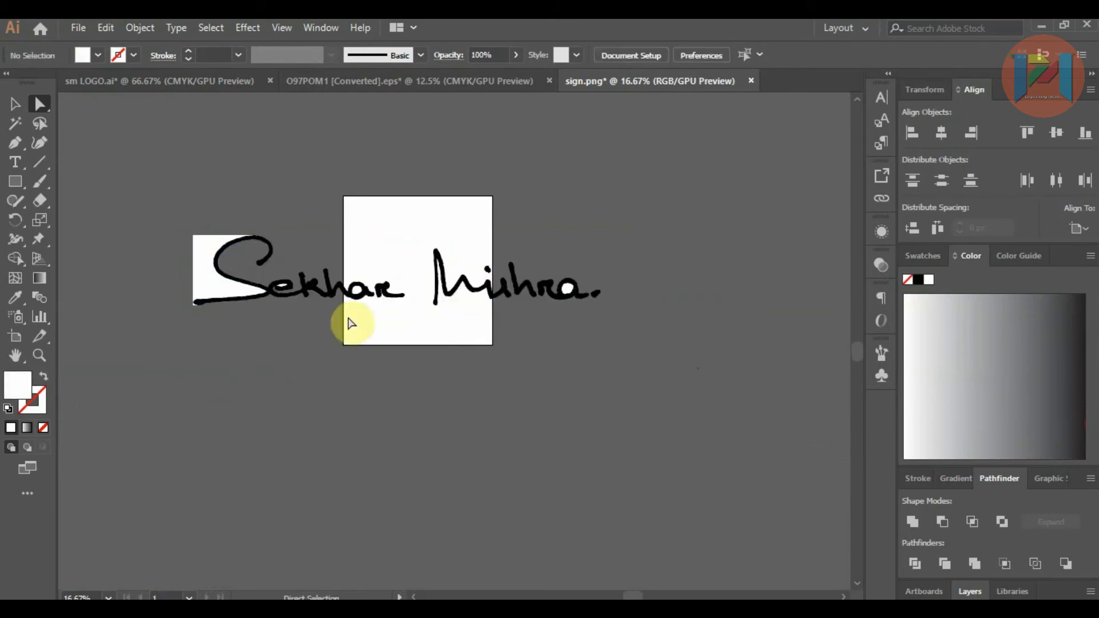
{"action": "left_click", "coordinate": [210, 285]}
{"action": "key", "text": "Delete"}
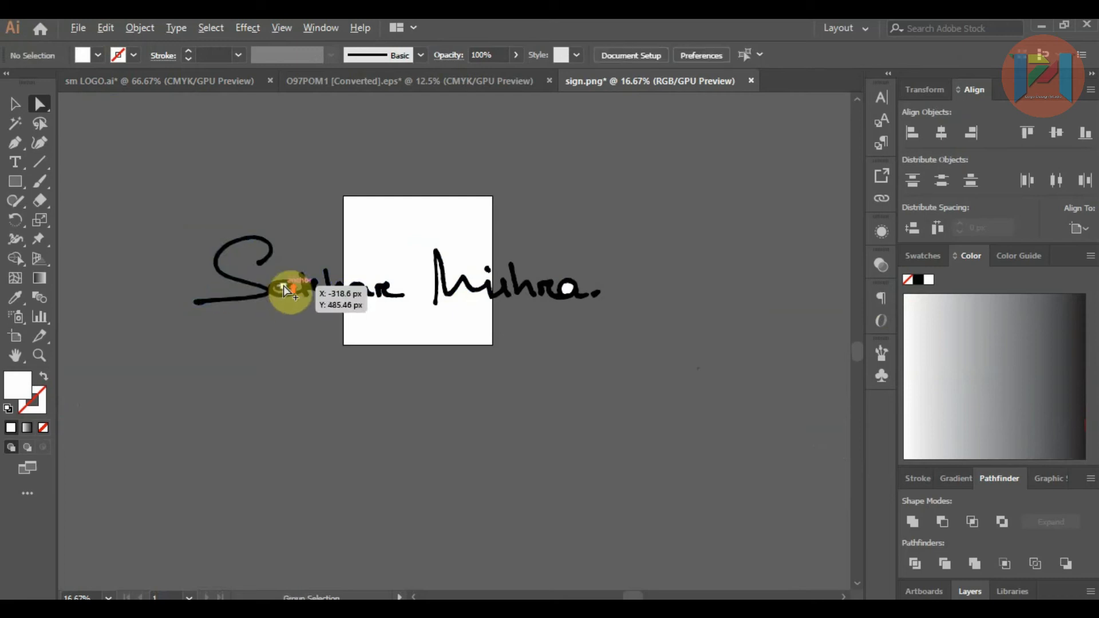
Step: Delete the white fills enclosed by the e and a of the first name and the final a of the surname
{"action": "scroll", "coordinate": [283, 286], "scroll_direction": "up", "scroll_amount": 3}
{"action": "left_click", "coordinate": [283, 286]}
{"action": "left_click", "coordinate": [283, 285]}
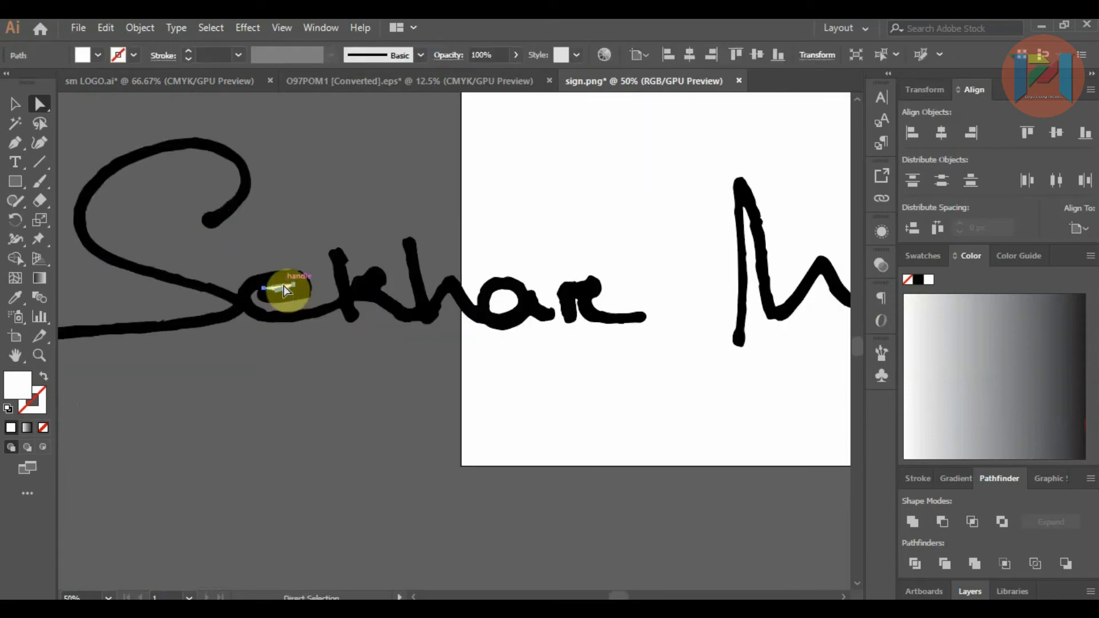
{"action": "left_click", "coordinate": [15, 108]}
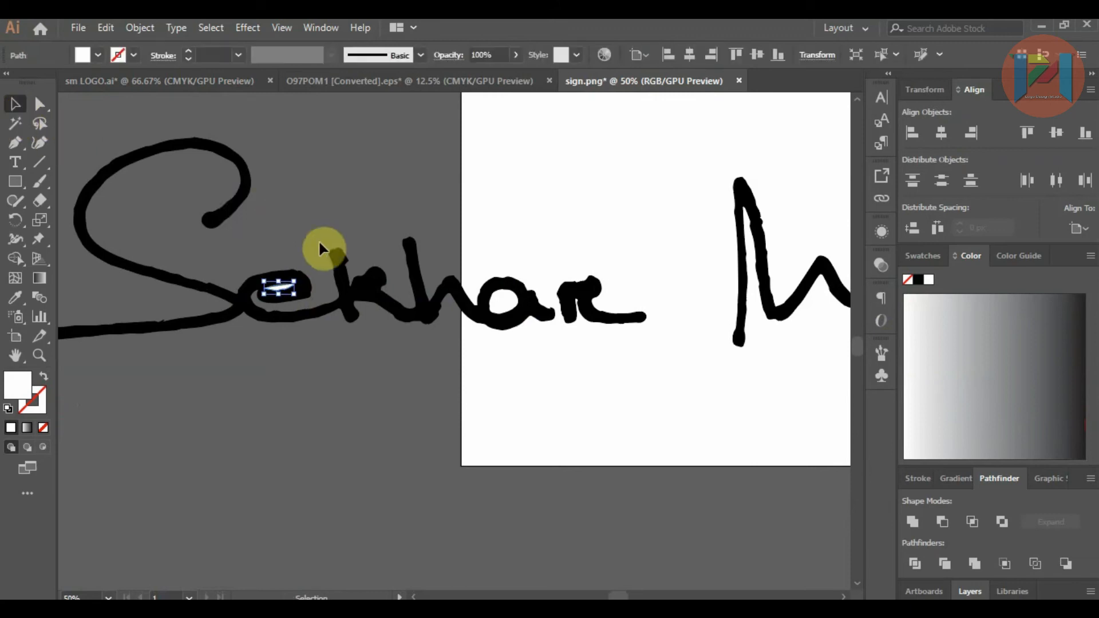
{"action": "left_click", "coordinate": [284, 216]}
{"action": "left_click_drag", "start_coordinate": [276, 293], "coordinate": [497, 307]}
{"action": "key", "text": "Delete"}
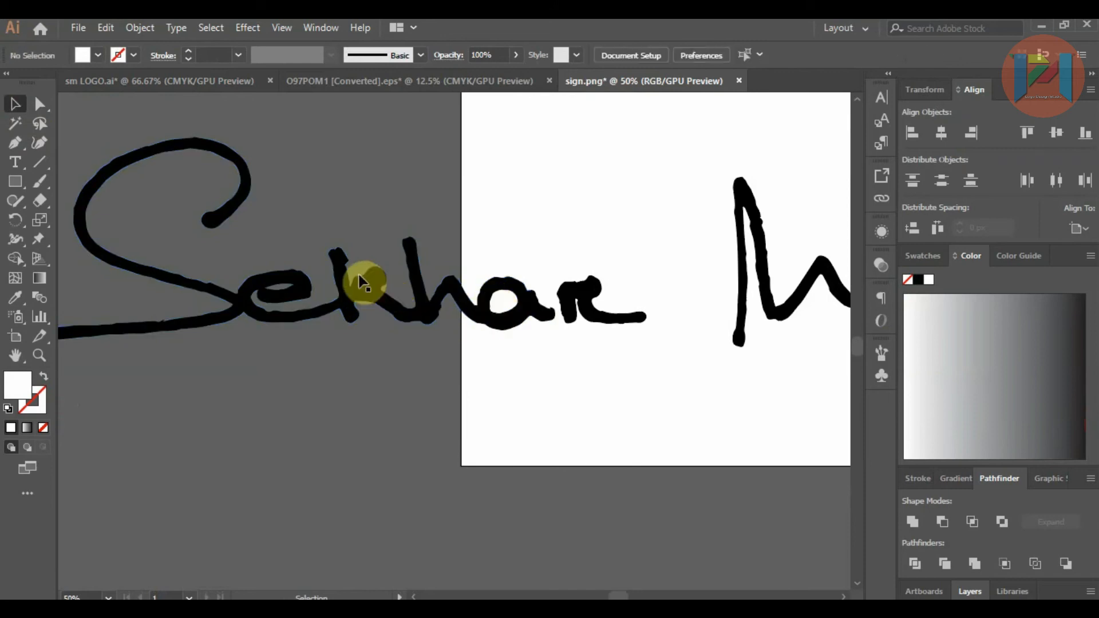
{"action": "scroll", "coordinate": [176, 230], "scroll_direction": "down", "scroll_amount": 2}
{"action": "scroll", "coordinate": [650, 281], "scroll_direction": "up", "scroll_amount": 1}
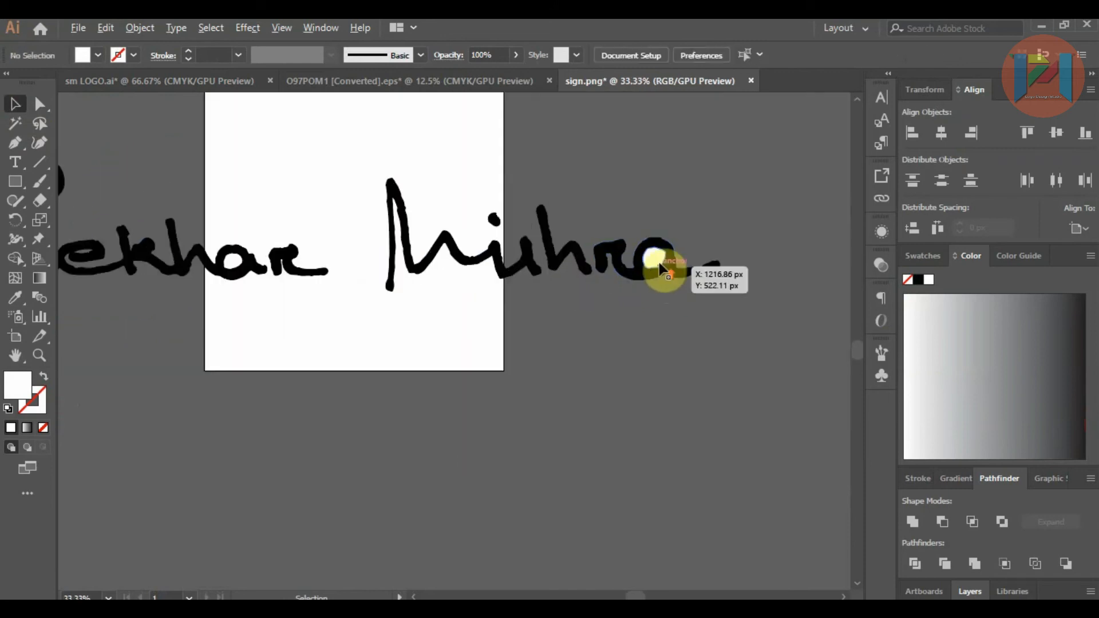
{"action": "left_click", "coordinate": [660, 262]}
{"action": "key", "text": "Delete"}
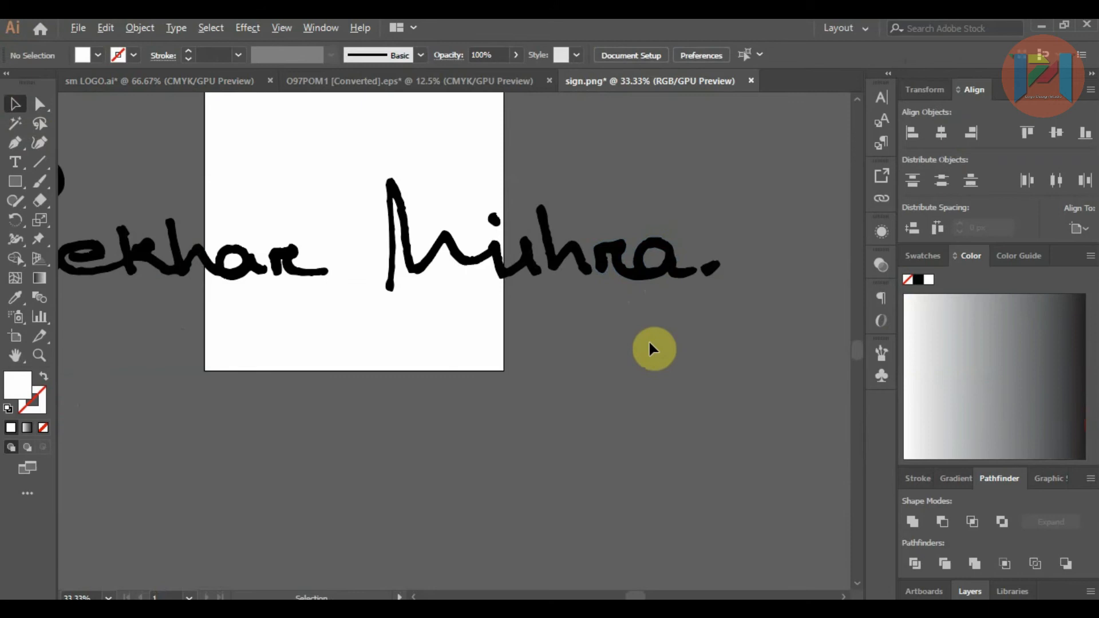
Step: Select the complete vector signature and transfer it into the sm LOGO document
{"action": "scroll", "coordinate": [650, 344], "scroll_direction": "down", "scroll_amount": 1}
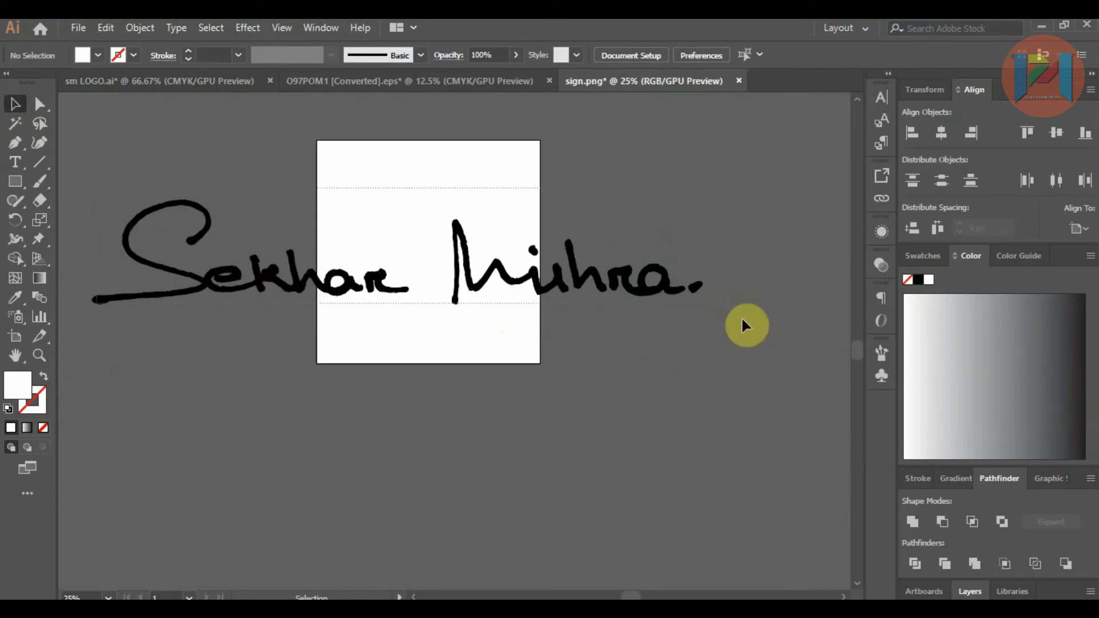
{"action": "key", "text": "ctrl+a"}
{"action": "scroll", "coordinate": [506, 300], "scroll_direction": "down", "scroll_amount": 2}
{"action": "mouse_move", "coordinate": [405, 295]}
{"action": "left_mouse_down"}
{"action": "mouse_move", "coordinate": [245, 160]}
{"action": "mouse_move", "coordinate": [212, 86]}
{"action": "left_mouse_up"}
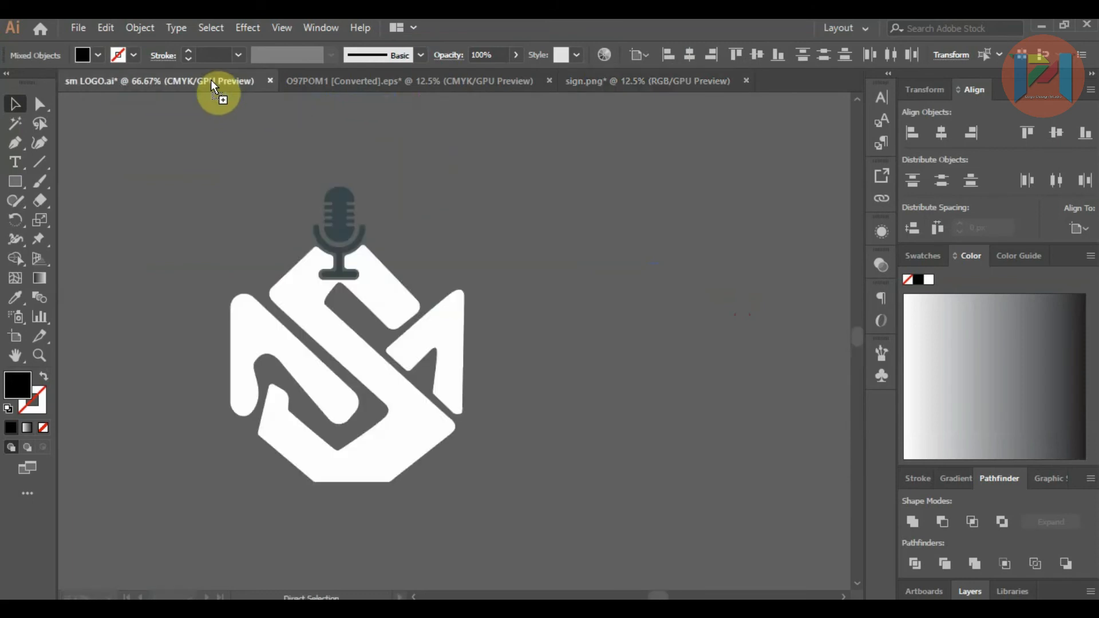
{"action": "left_click_drag", "start_coordinate": [397, 515], "coordinate": [391, 487]}
Step: Scale the signature down and place it directly beneath the SM monogram, slightly wider than the monogram
{"action": "scroll", "coordinate": [374, 325], "scroll_direction": "down", "scroll_amount": 3}
{"action": "mouse_move", "coordinate": [780, 321]}
{"action": "left_mouse_down"}
{"action": "mouse_move", "coordinate": [648, 368]}
{"action": "mouse_move", "coordinate": [658, 358]}
{"action": "left_mouse_up"}
{"action": "mouse_move", "coordinate": [493, 375]}
{"action": "left_mouse_down"}
{"action": "mouse_move", "coordinate": [382, 383]}
{"action": "mouse_move", "coordinate": [441, 366]}
{"action": "mouse_move", "coordinate": [439, 377]}
{"action": "left_mouse_up"}
{"action": "scroll", "coordinate": [380, 383], "scroll_direction": "up", "scroll_amount": 5}
{"action": "left_click", "coordinate": [577, 268]}
{"action": "scroll", "coordinate": [577, 286], "scroll_direction": "down", "scroll_amount": 4}
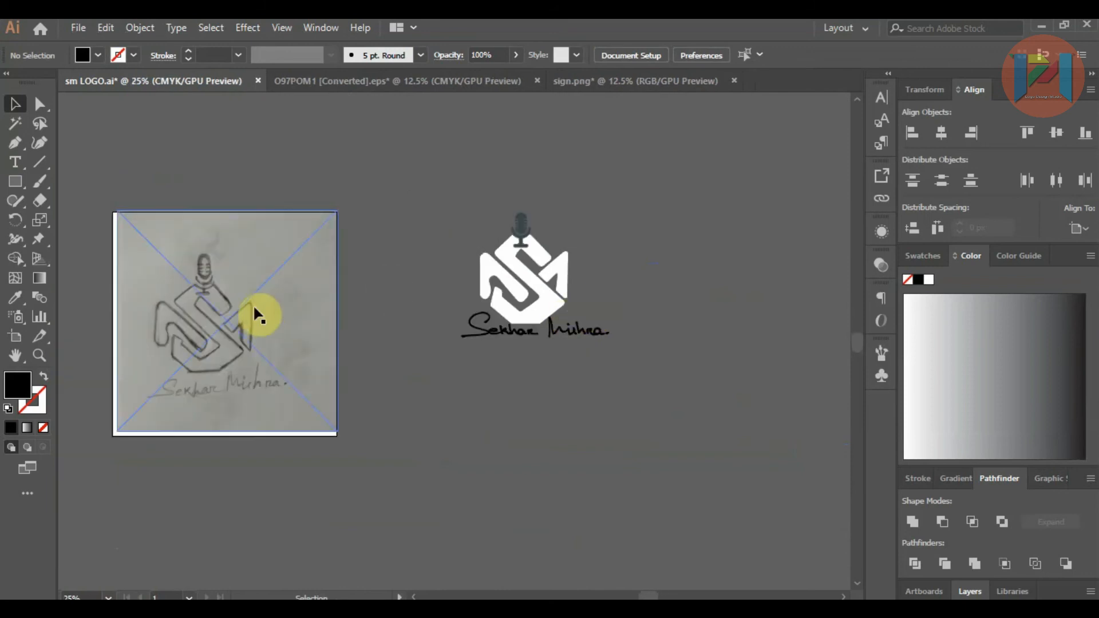
Step: Move the sketch photo off the artboard to its right and place the complete logo with the signature on the artboard
{"action": "left_click", "coordinate": [565, 307]}
{"action": "mouse_move", "coordinate": [564, 307]}
{"action": "left_mouse_down"}
{"action": "mouse_move", "coordinate": [363, 326]}
{"action": "mouse_move", "coordinate": [351, 359]}
{"action": "left_mouse_up"}
{"action": "scroll", "coordinate": [212, 335], "scroll_direction": "up", "scroll_amount": 1}
{"action": "left_click_drag", "start_coordinate": [216, 336], "coordinate": [595, 343]}
{"action": "left_click_drag", "start_coordinate": [593, 270], "coordinate": [699, 263]}
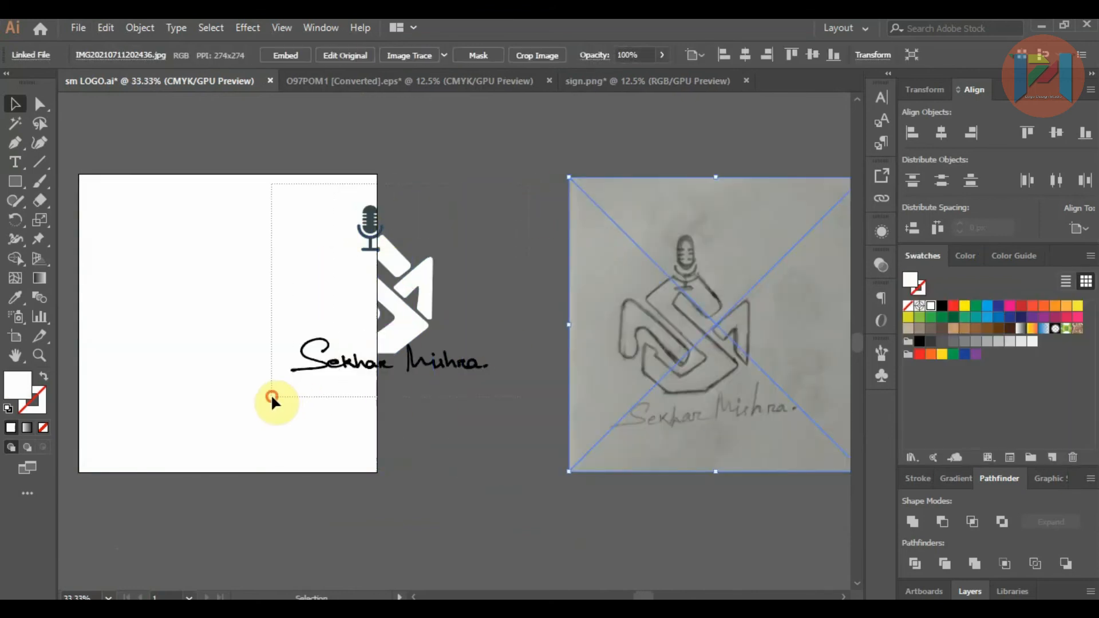
{"action": "left_click", "coordinate": [399, 310]}
{"action": "left_click_drag", "start_coordinate": [398, 310], "coordinate": [239, 324]}
{"action": "left_click", "coordinate": [428, 389]}
Step: Fill the S of the monogram with the medium blue swatch
{"action": "scroll", "coordinate": [153, 394], "scroll_direction": "up", "scroll_amount": 2}
{"action": "scroll", "coordinate": [153, 394], "scroll_direction": "up", "scroll_amount": 1}
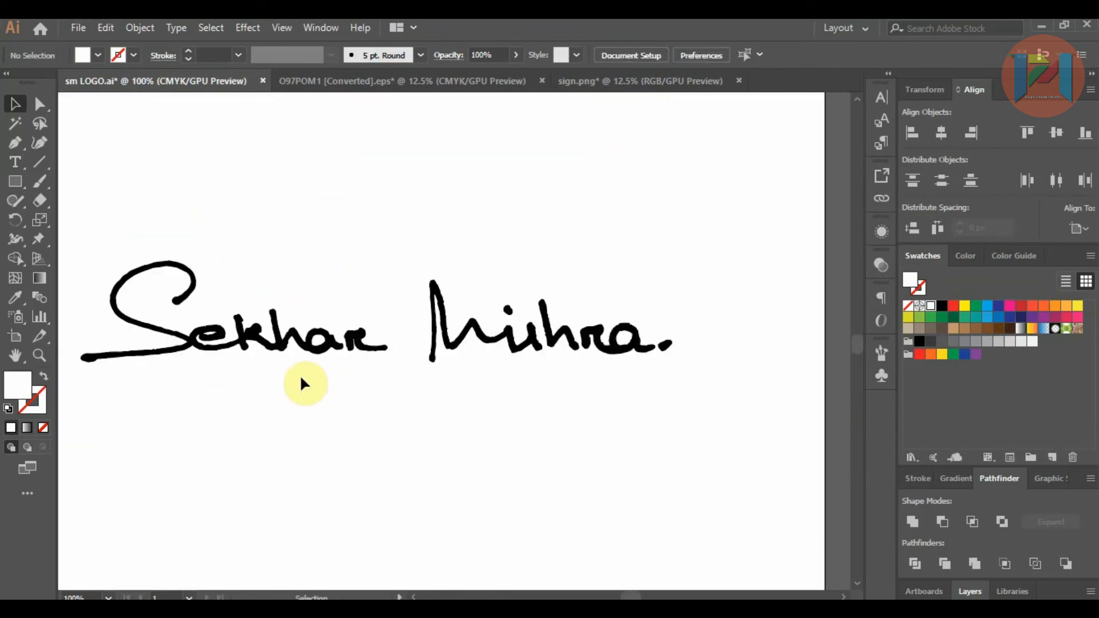
{"action": "scroll", "coordinate": [427, 343], "scroll_direction": "down", "scroll_amount": 3}
{"action": "left_click", "coordinate": [433, 294]}
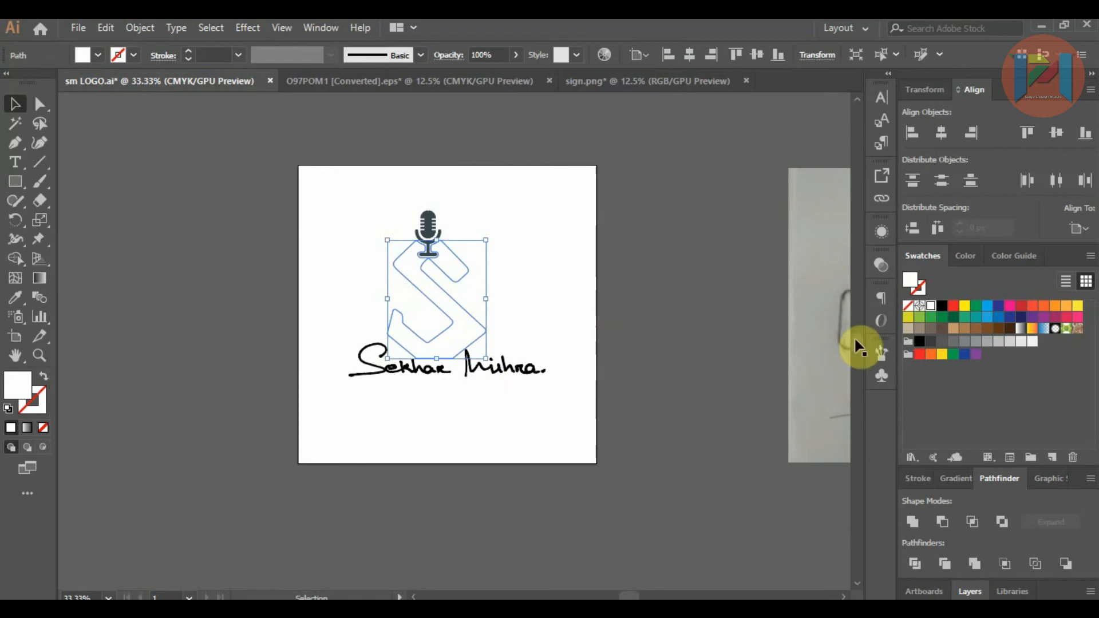
{"action": "left_click", "coordinate": [998, 318]}
{"action": "left_click", "coordinate": [722, 300]}
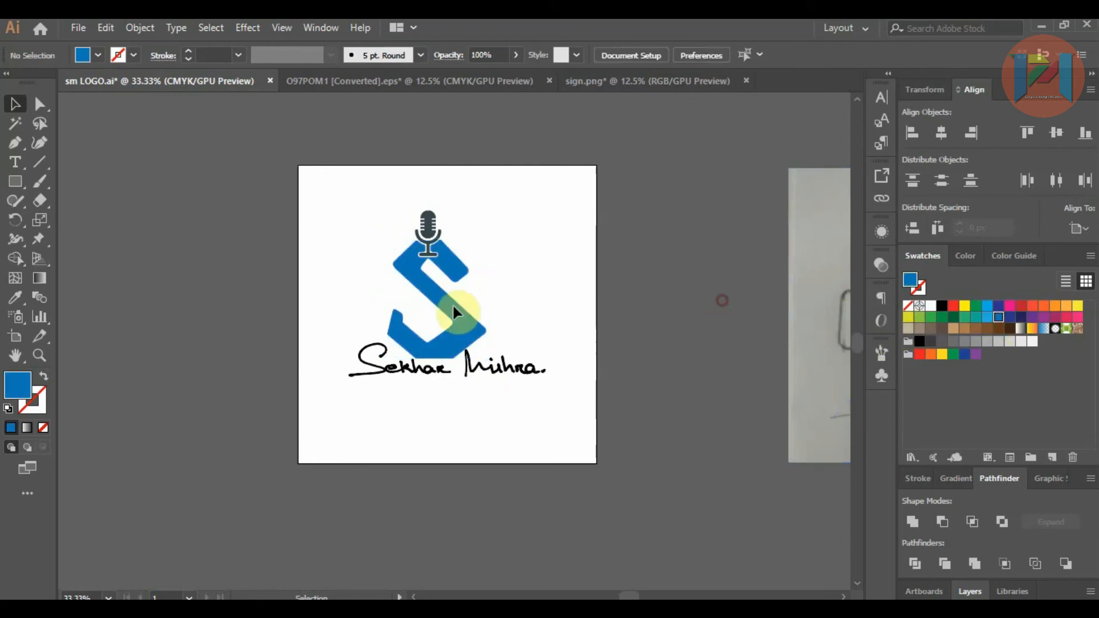
Step: Fill the M's right piece with orange-red and its left piece with dark red
{"action": "left_click", "coordinate": [491, 307]}
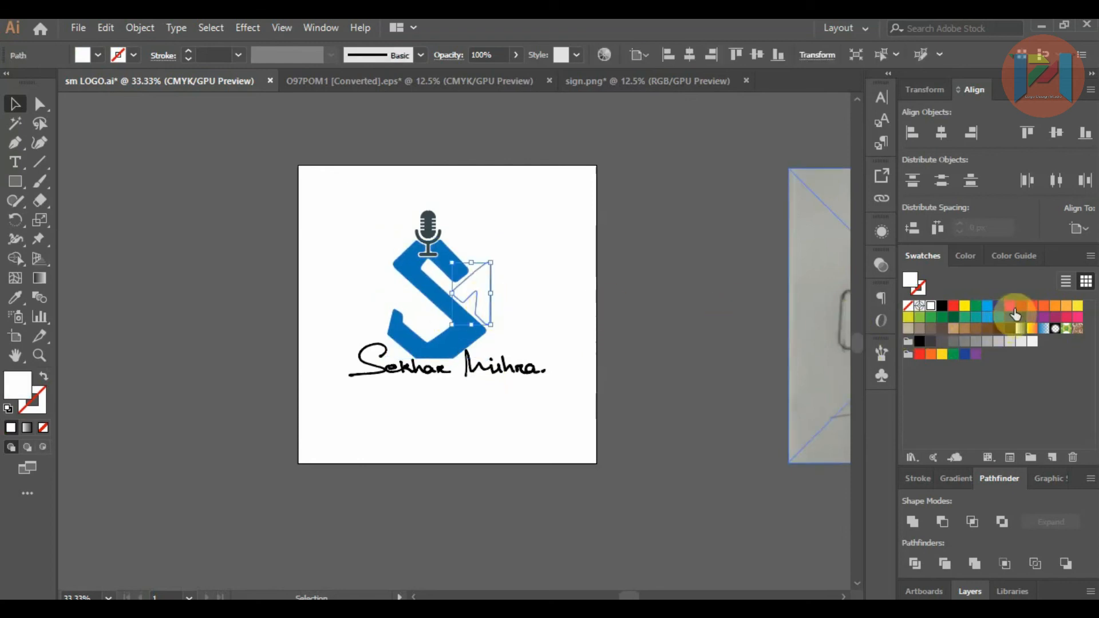
{"action": "left_click", "coordinate": [1032, 306]}
{"action": "left_click", "coordinate": [765, 309]}
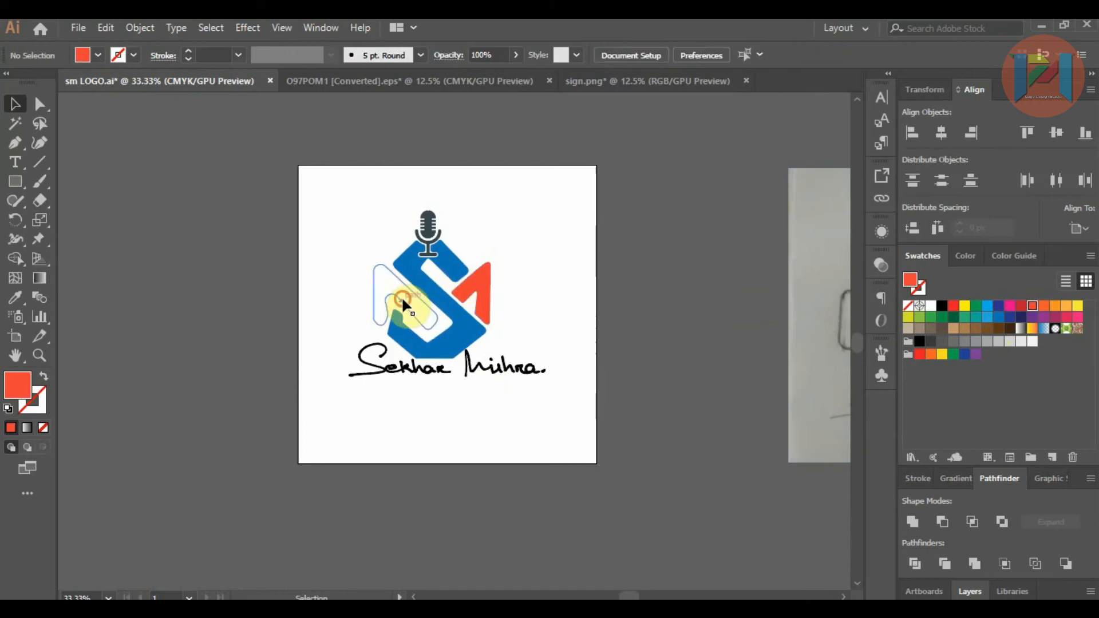
{"action": "left_click", "coordinate": [403, 304]}
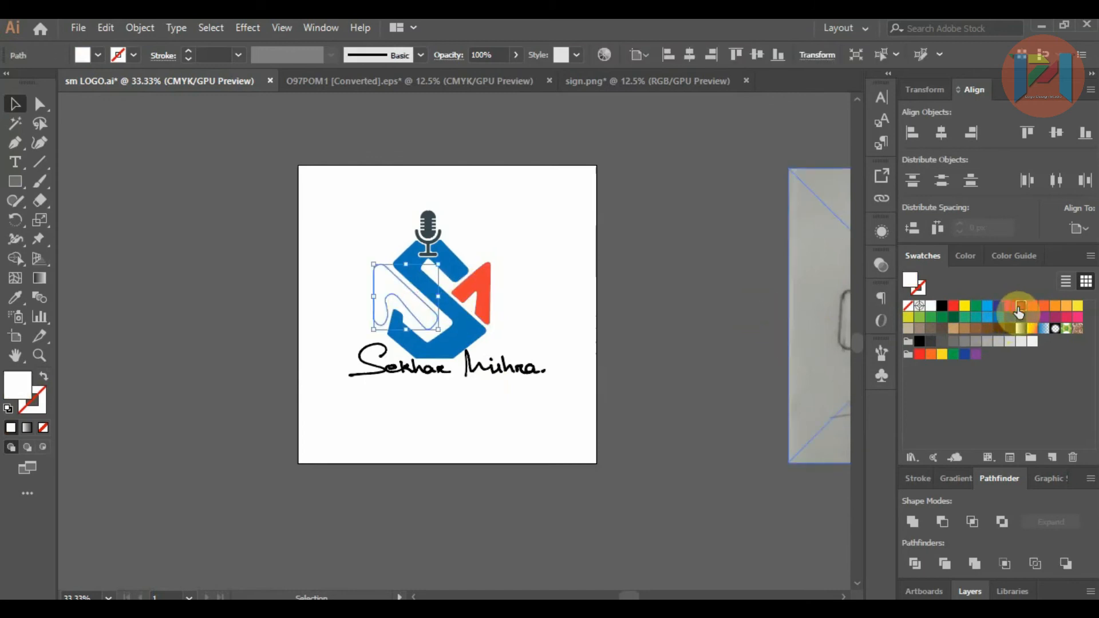
{"action": "left_click", "coordinate": [1021, 306]}
{"action": "left_click", "coordinate": [730, 310]}
Step: Group the letter shapes of the handwritten signature and fill the group with the medium blue swatch
{"action": "left_click", "coordinate": [449, 369]}
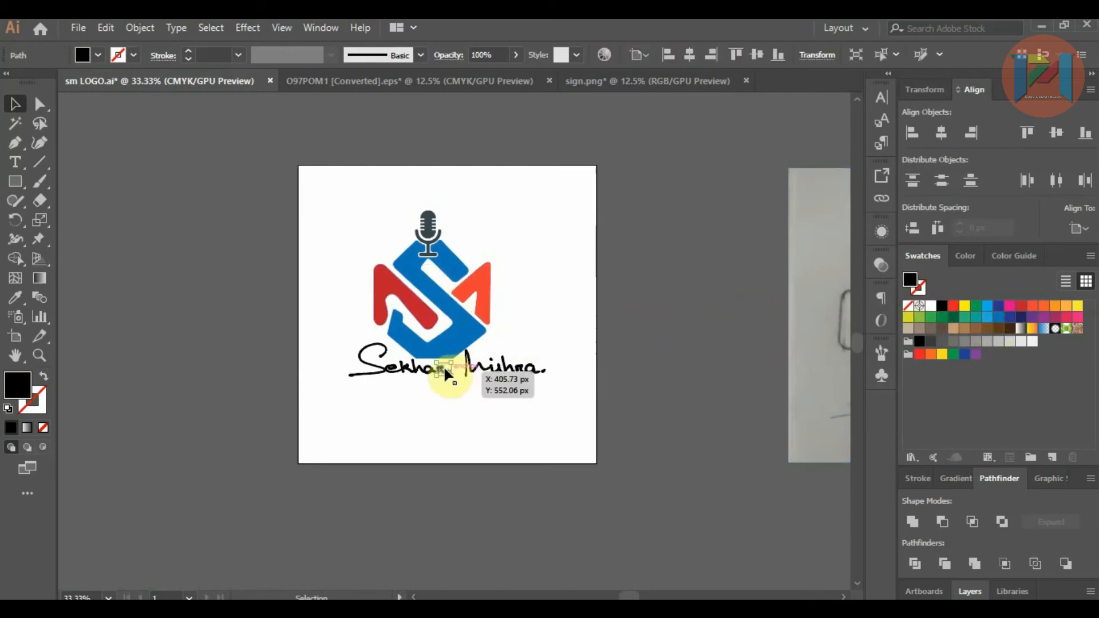
{"action": "scroll", "coordinate": [376, 372], "scroll_direction": "up", "scroll_amount": 1}
{"action": "left_click_drag", "start_coordinate": [212, 371], "coordinate": [500, 408]}
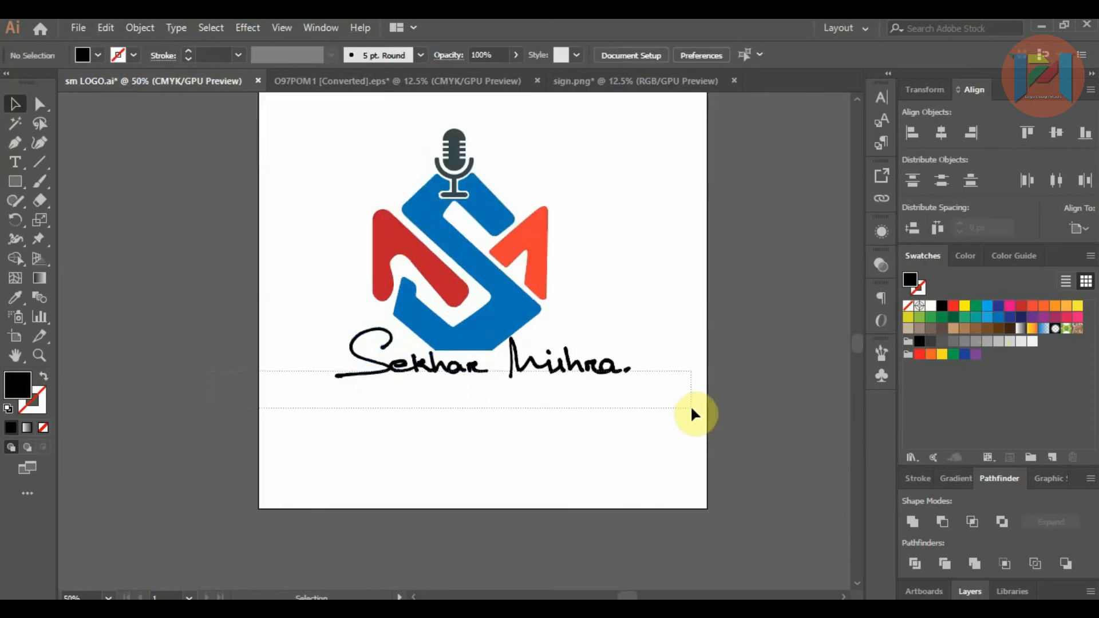
{"action": "left_click_drag", "start_coordinate": [691, 408], "coordinate": [693, 407]}
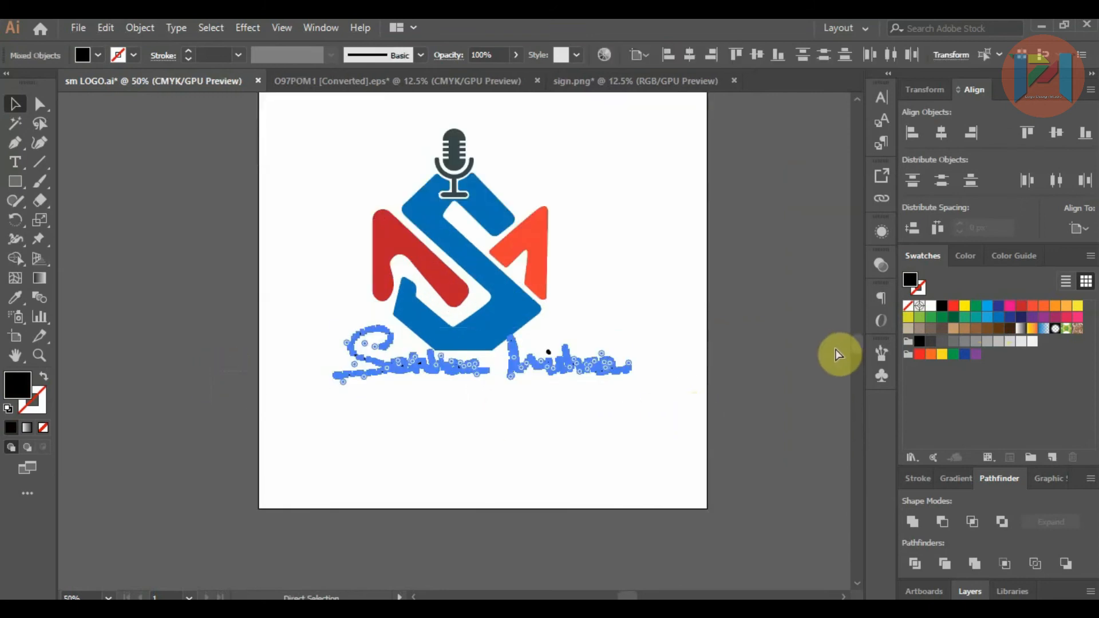
{"action": "key", "text": "ctrl+g"}
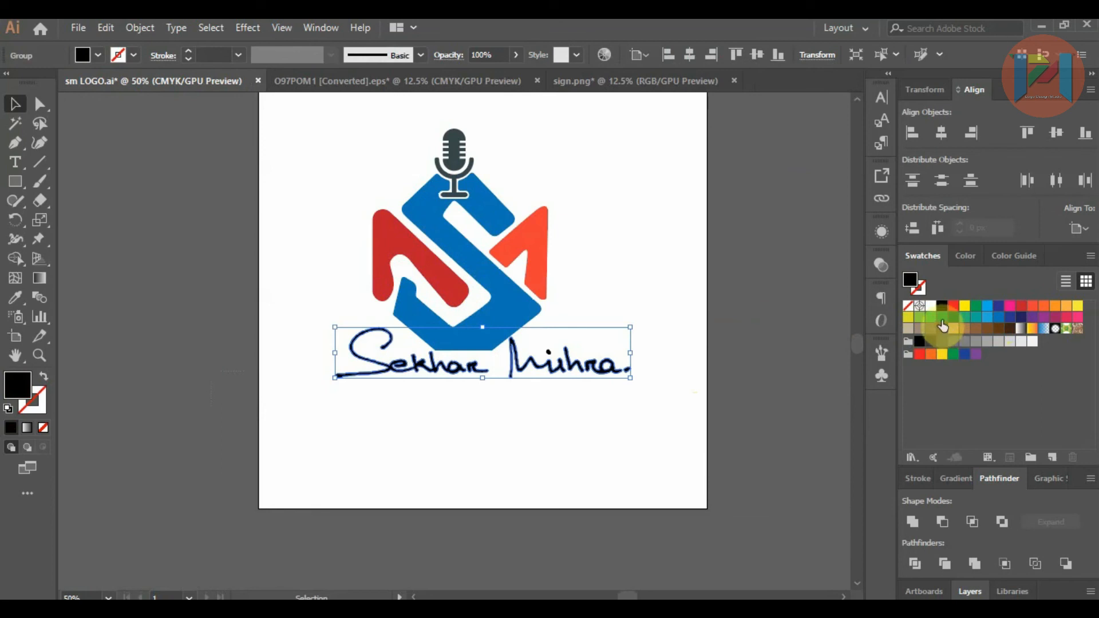
{"action": "left_click", "coordinate": [999, 320]}
{"action": "left_click", "coordinate": [574, 268]}
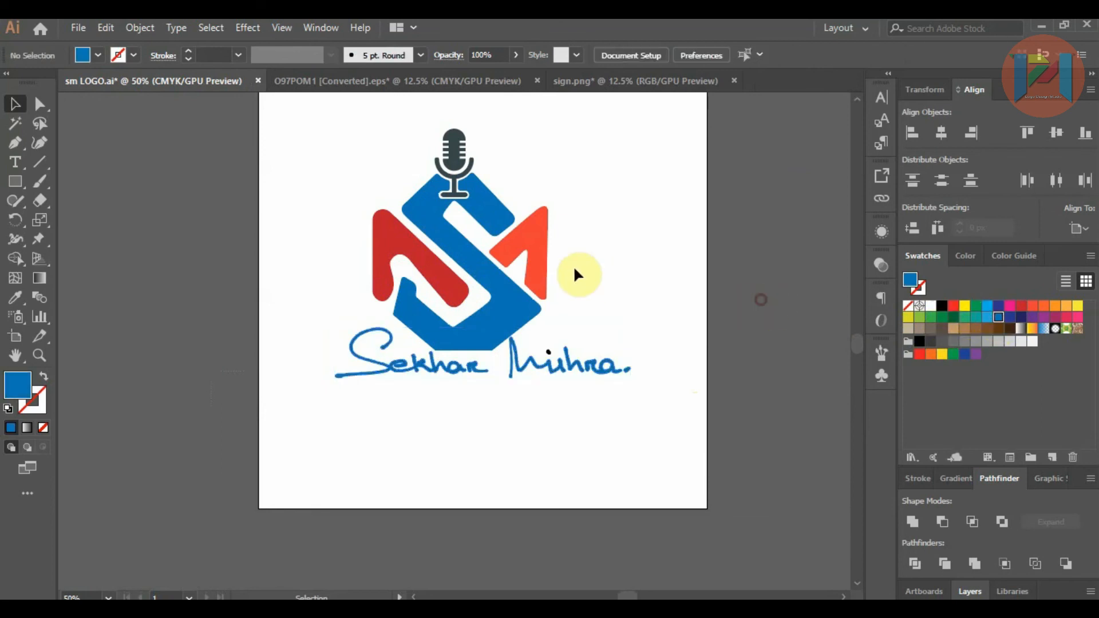
Step: Group the signature's remaining black i-dot with the other letters and fill the whole signature with the same medium blue
{"action": "scroll", "coordinate": [554, 361], "scroll_direction": "up", "scroll_amount": 1}
{"action": "left_click", "coordinate": [547, 345]}
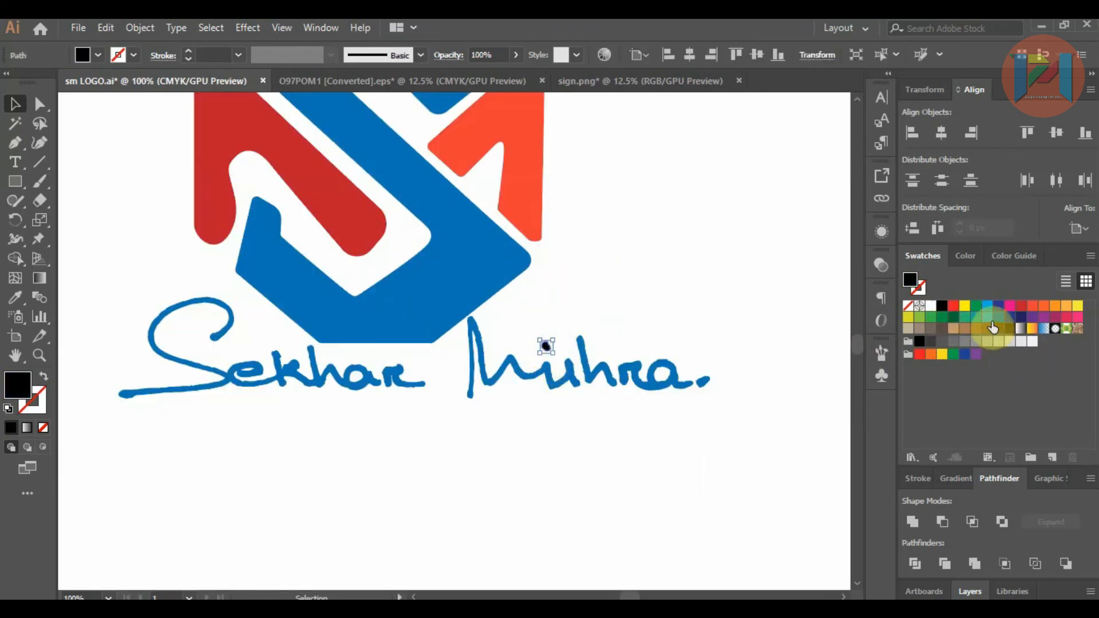
{"action": "left_click", "coordinate": [989, 319]}
{"action": "left_click", "coordinate": [548, 372], "text": "shift"}
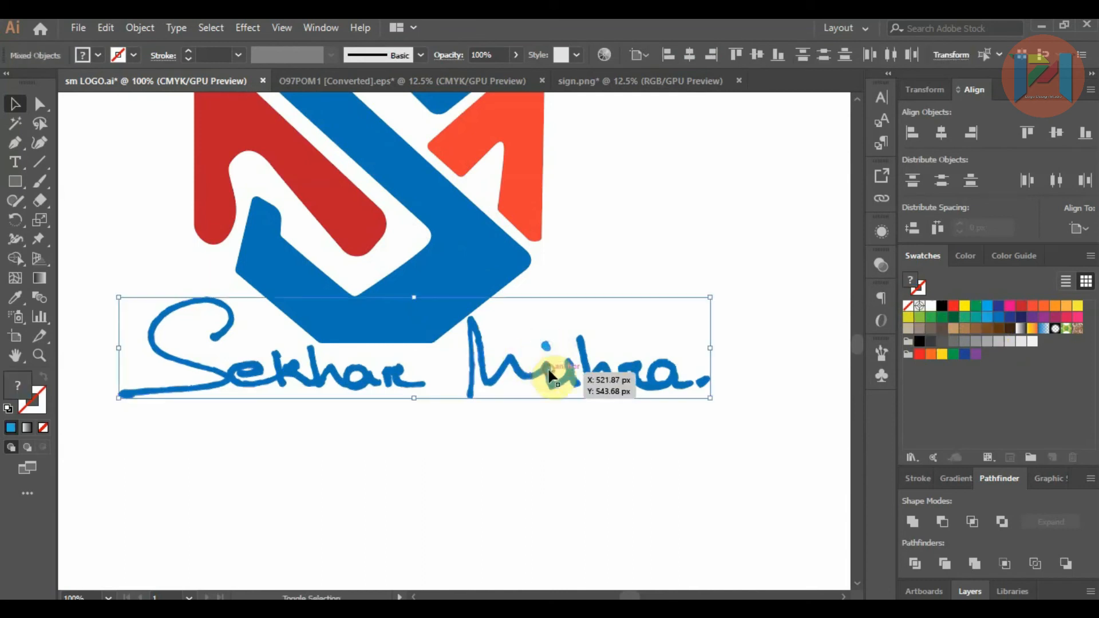
{"action": "key", "text": "ctrl+g"}
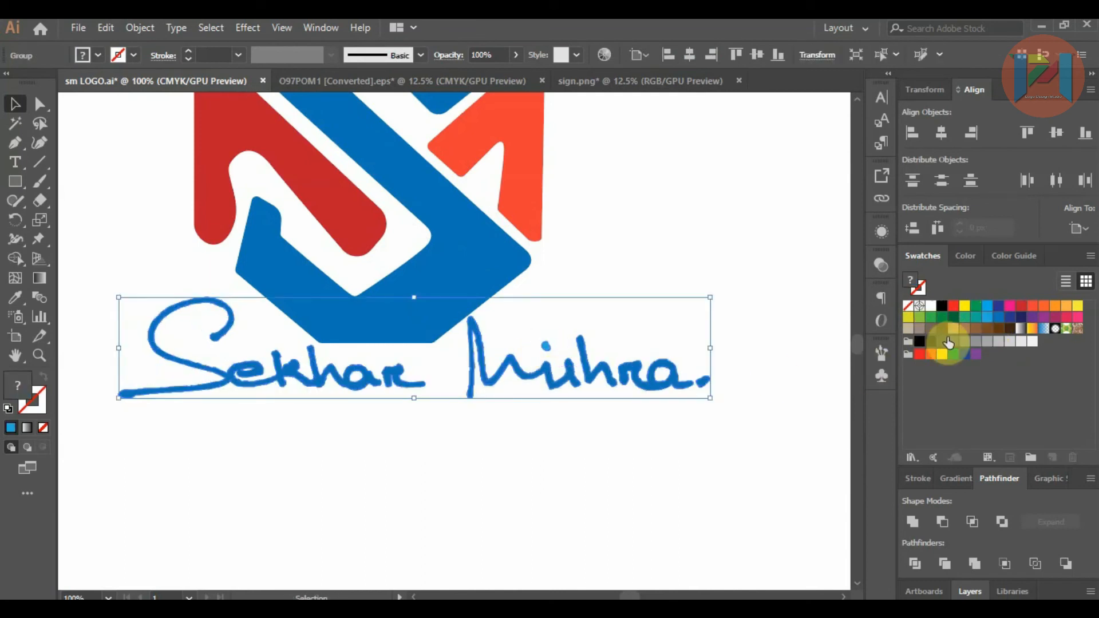
{"action": "left_click", "coordinate": [999, 320]}
{"action": "scroll", "coordinate": [548, 356], "scroll_direction": "down", "scroll_amount": 2}
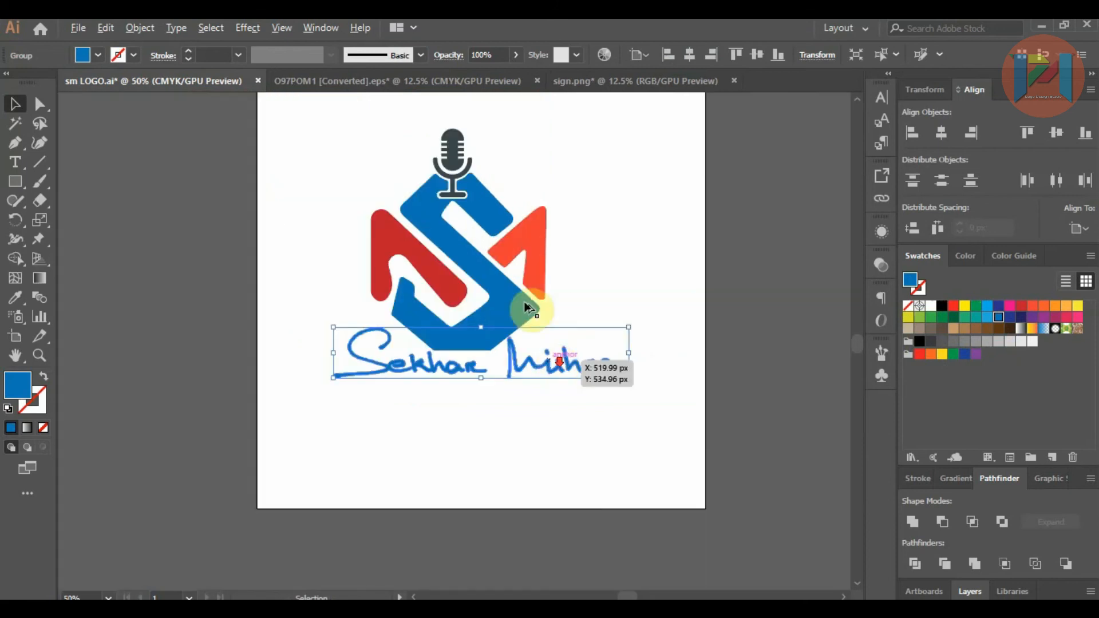
Step: Fill the microphone above the monogram with the orange swatch
{"action": "scroll", "coordinate": [444, 140], "scroll_direction": "up", "scroll_amount": 2}
{"action": "left_click", "coordinate": [448, 171]}
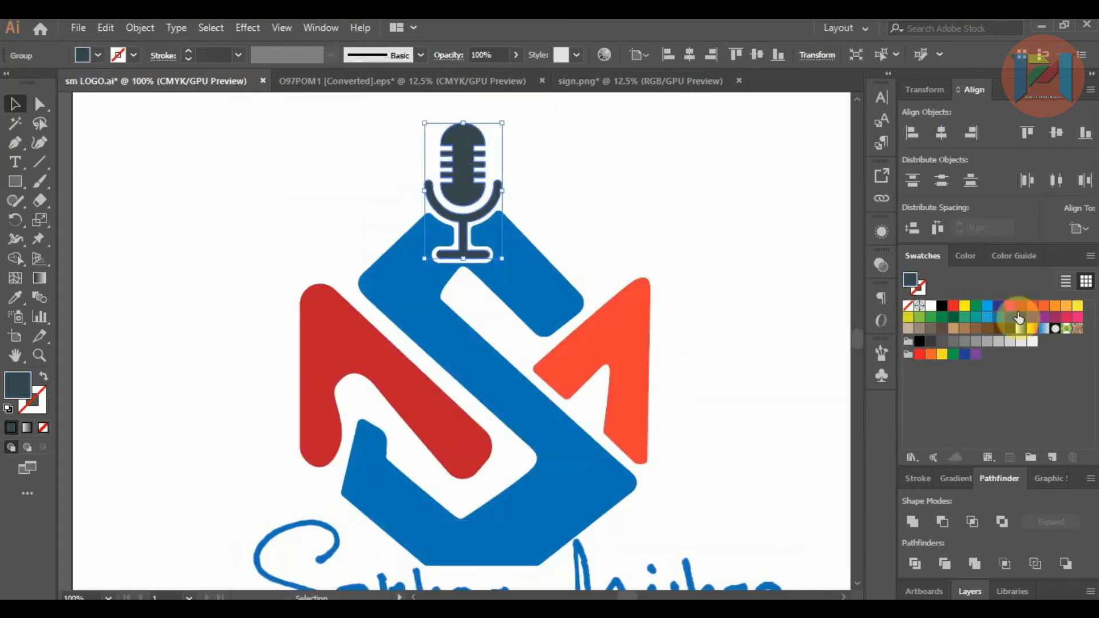
{"action": "left_click", "coordinate": [1056, 312]}
{"action": "left_click", "coordinate": [654, 243]}
{"action": "scroll", "coordinate": [357, 266], "scroll_direction": "down", "scroll_amount": 2}
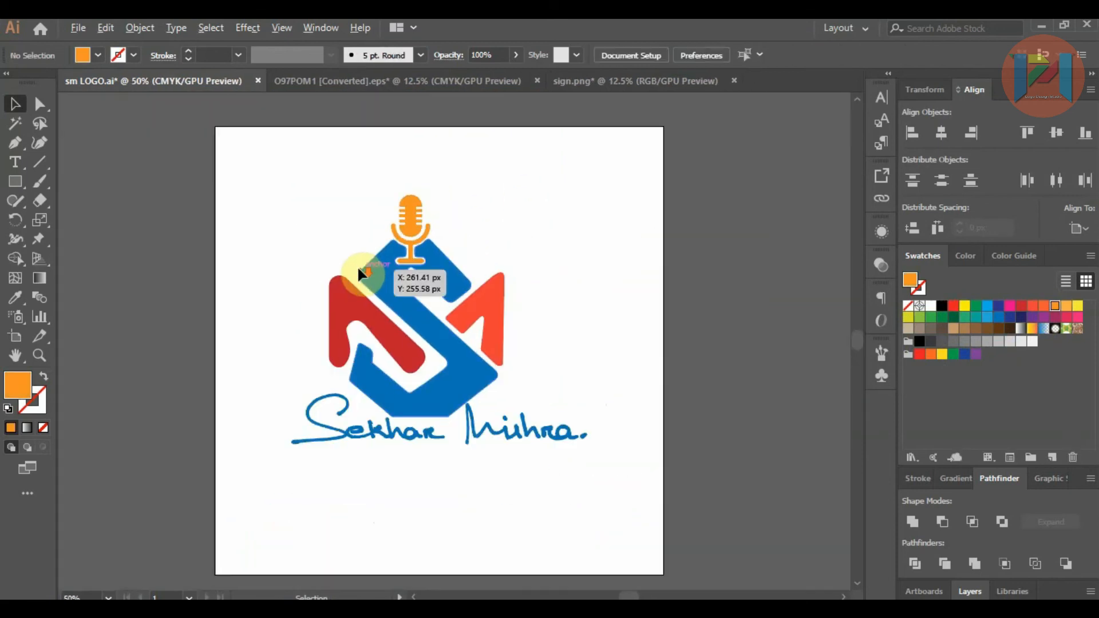
Step: Enlarge the complete logo with its signature and reposition it around the middle of the artboard
{"action": "left_click_drag", "start_coordinate": [245, 211], "coordinate": [360, 371]}
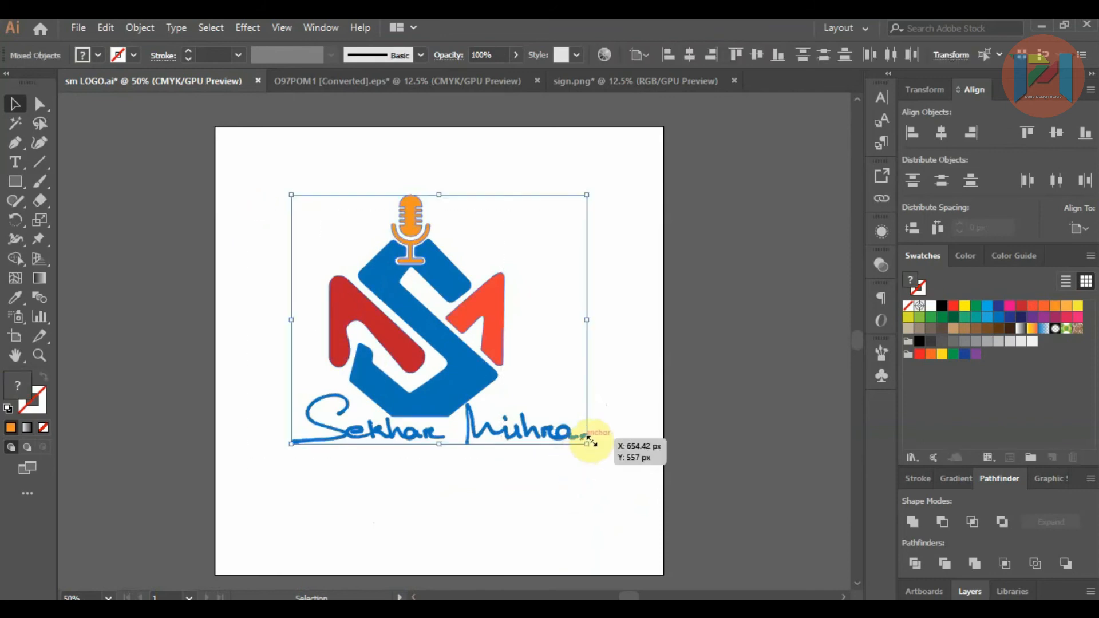
{"action": "left_click_drag", "start_coordinate": [587, 443], "coordinate": [625, 474]}
{"action": "left_click_drag", "start_coordinate": [480, 416], "coordinate": [499, 421]}
{"action": "left_click", "coordinate": [712, 438]}
Step: Recolour the M's right piece orange and its left piece light yellow-orange
{"action": "left_click", "coordinate": [521, 338]}
{"action": "left_click", "coordinate": [1045, 309]}
{"action": "left_click", "coordinate": [675, 321]}
{"action": "left_click", "coordinate": [413, 336]}
{"action": "left_click", "coordinate": [1069, 310]}
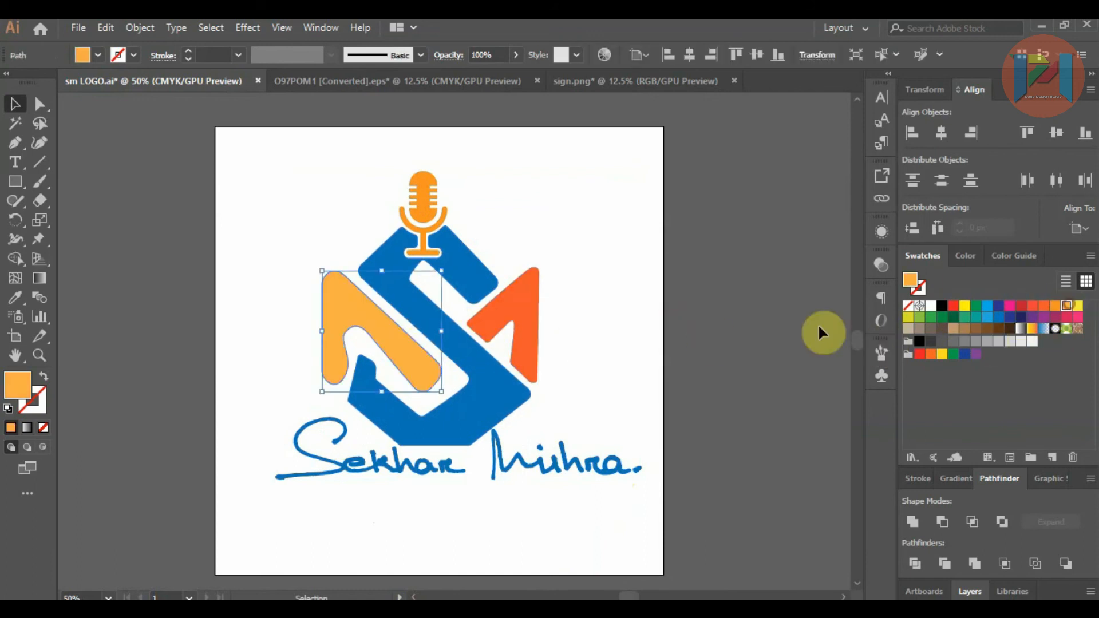
{"action": "left_click", "coordinate": [785, 338]}
Step: Delete the sketch photo beside the artboard
{"action": "key", "text": "ctrl+alt+0"}
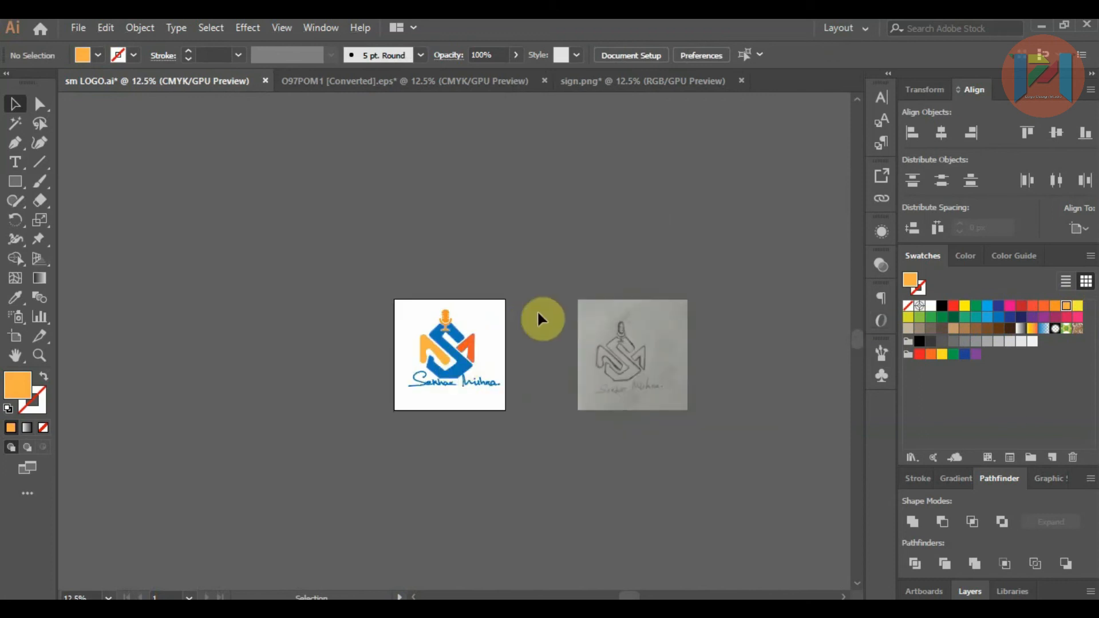
{"action": "left_click", "coordinate": [634, 350]}
{"action": "key", "text": "Delete"}
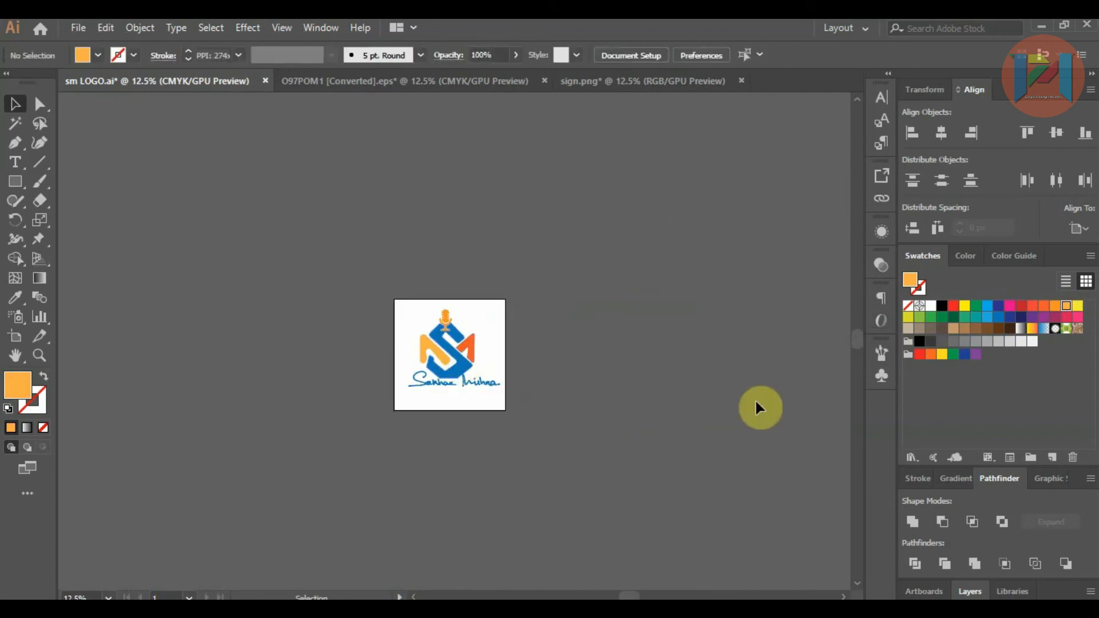
{"action": "scroll", "coordinate": [458, 320], "scroll_direction": "up", "scroll_amount": 5}
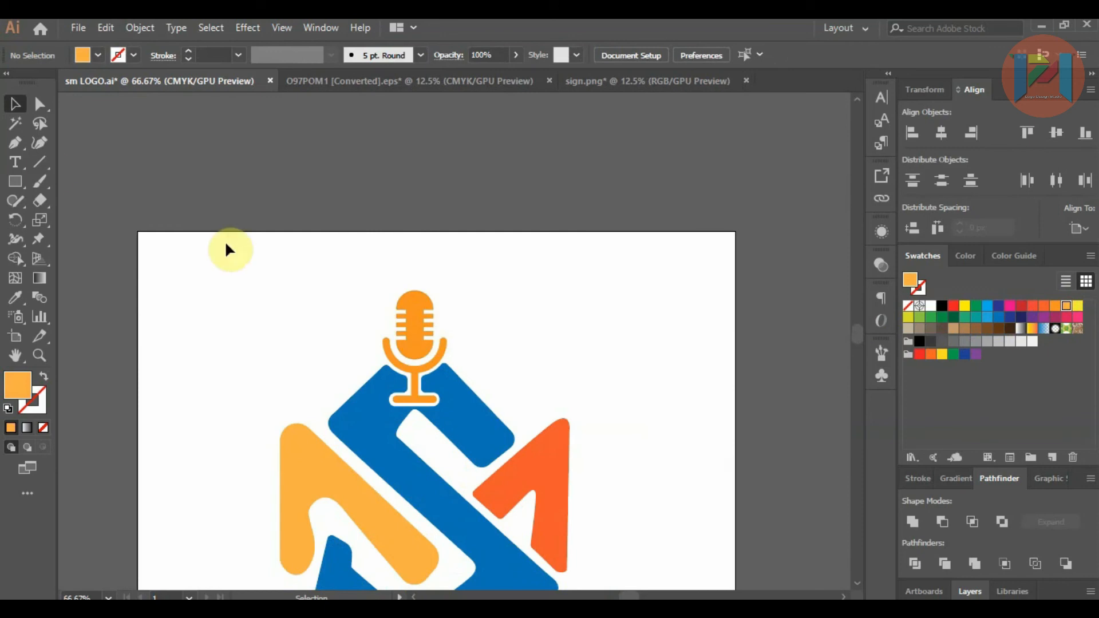
Step: Export the logo to the Desktop as a PNG file named sm LOGO
{"action": "left_click", "coordinate": [76, 30]}
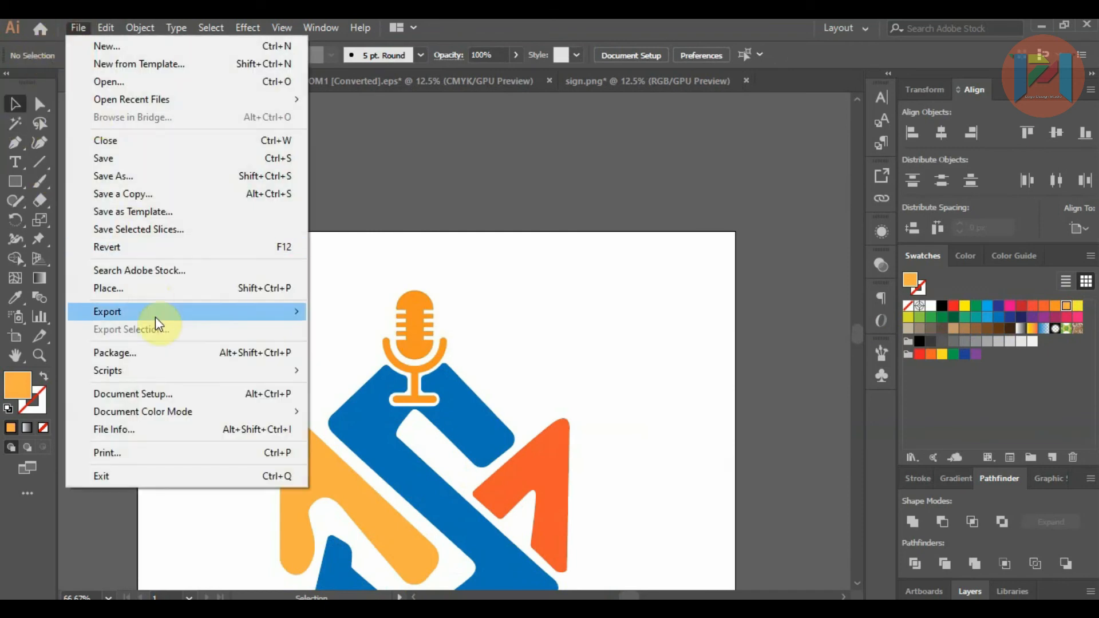
{"action": "mouse_move", "coordinate": [179, 311]}
{"action": "left_click", "coordinate": [354, 328]}
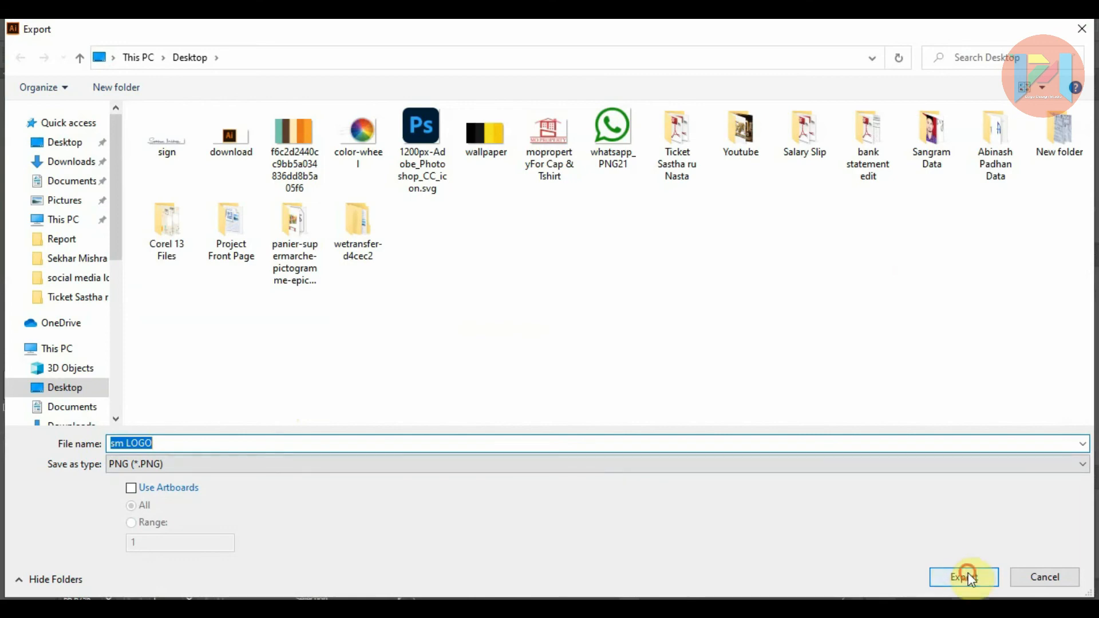
{"action": "left_click", "coordinate": [967, 577]}
{"action": "left_click", "coordinate": [564, 563]}
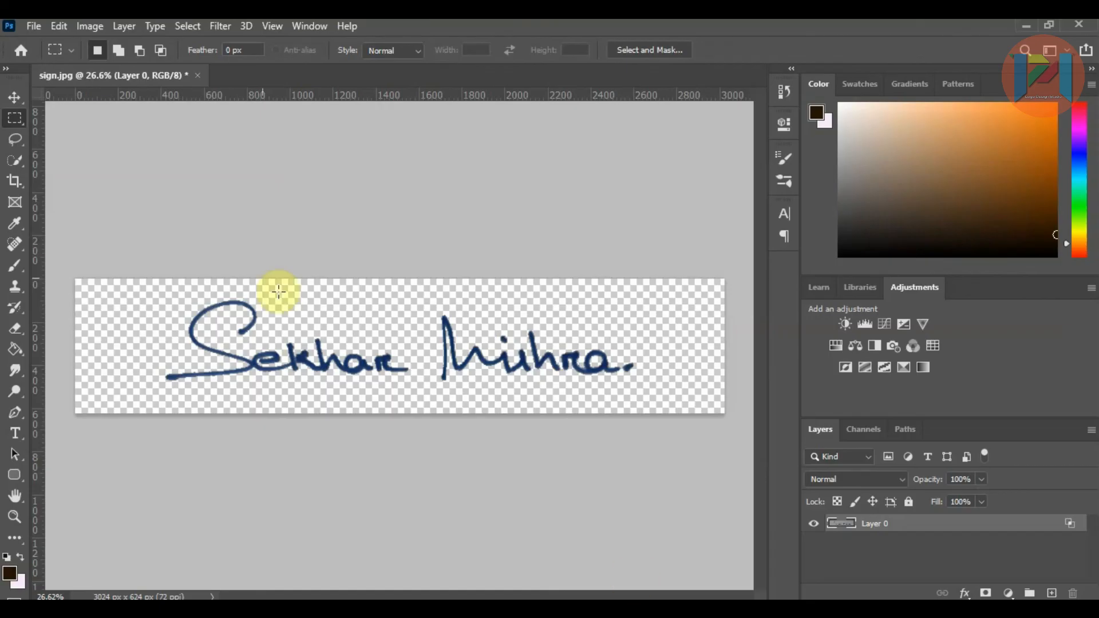
Step: Switch to Photoshop, open the 362 PSD logo mockup and open the contents of its logo smart object
{"action": "left_click", "coordinate": [33, 25]}
{"action": "left_click", "coordinate": [58, 58]}
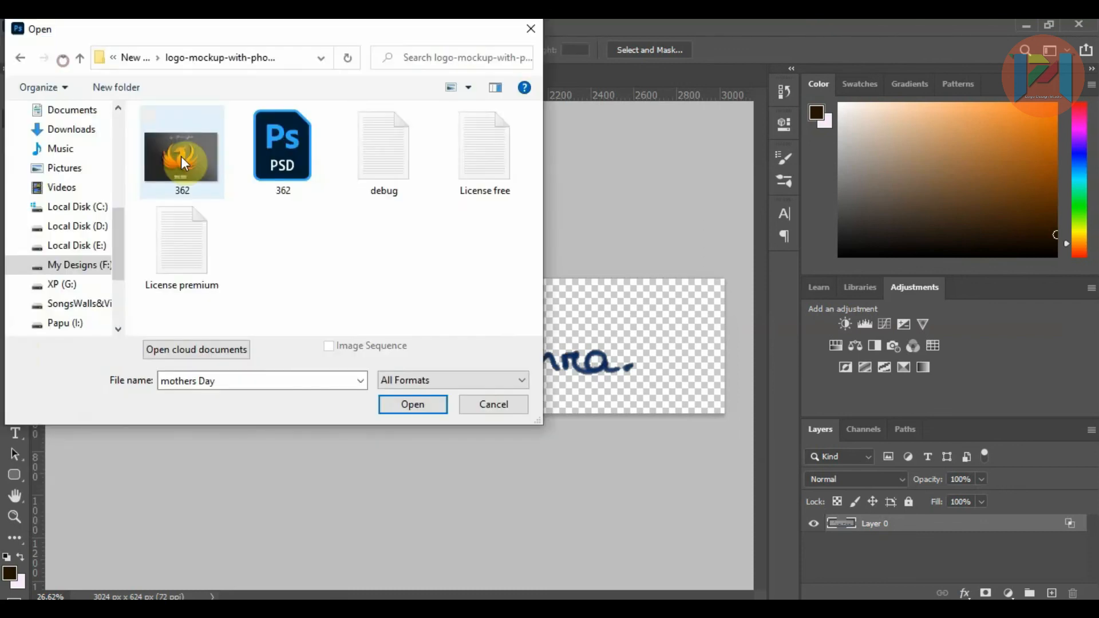
{"action": "left_click", "coordinate": [297, 169]}
{"action": "double_click", "coordinate": [297, 168]}
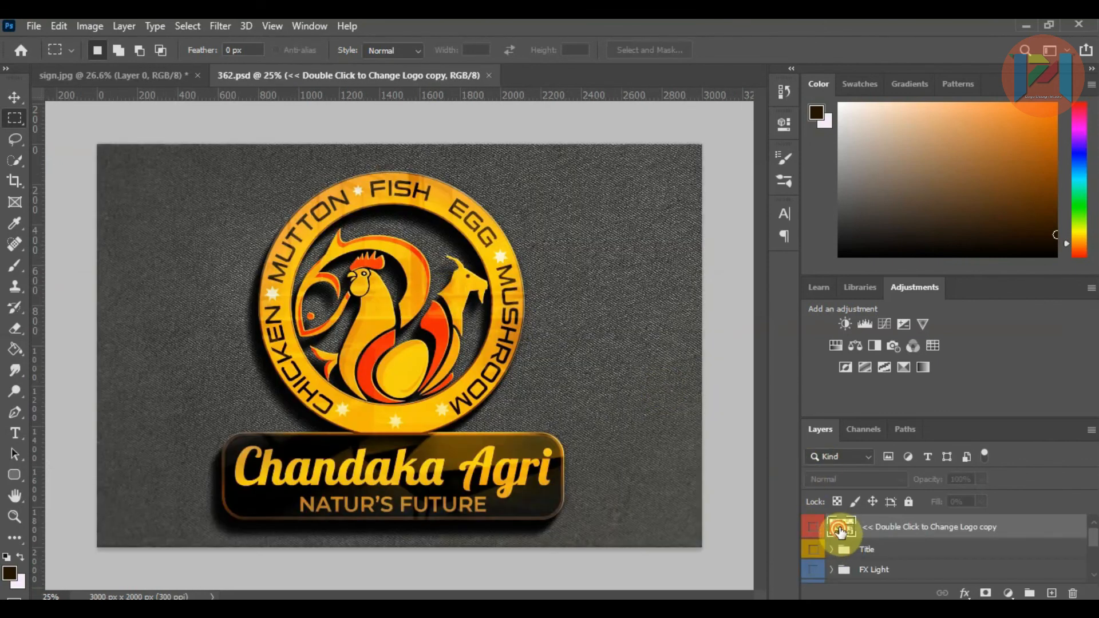
{"action": "double_click", "coordinate": [840, 529]}
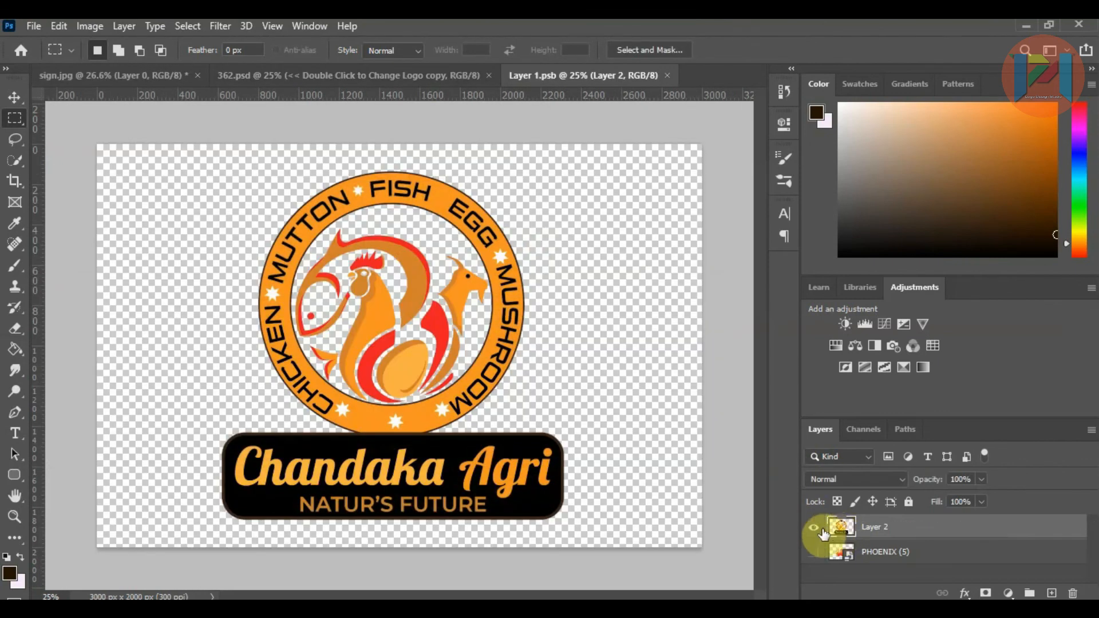
Step: Hide the old logo on Layer 2 in the smart object and open sm LOGO.png from the Desktop
{"action": "left_click", "coordinate": [812, 532]}
{"action": "left_click", "coordinate": [34, 26]}
{"action": "left_click", "coordinate": [55, 58]}
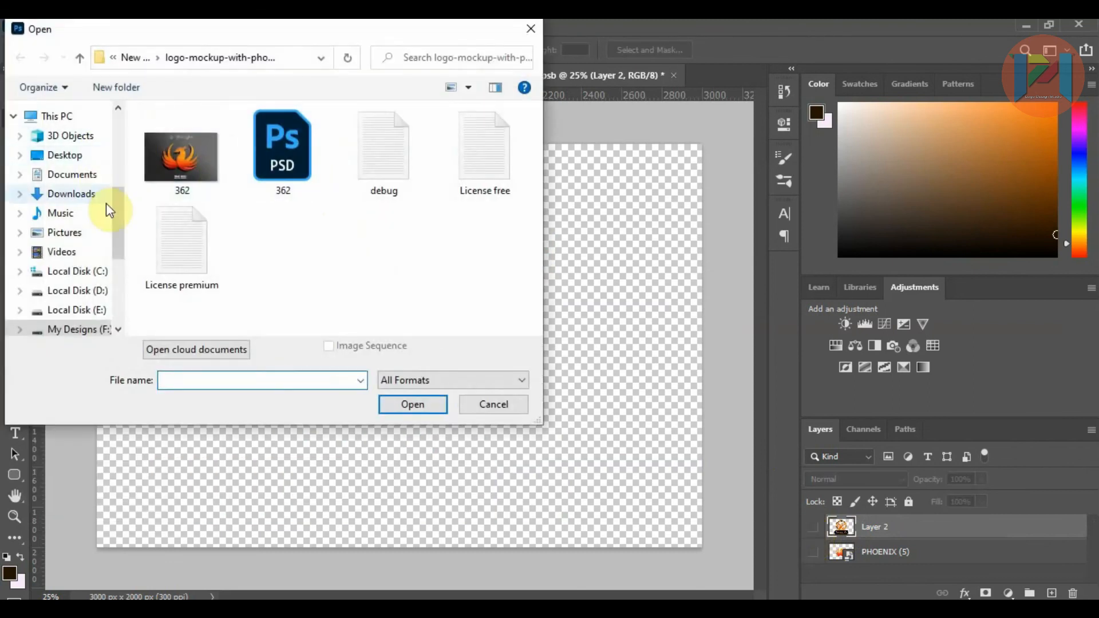
{"action": "left_click", "coordinate": [75, 156]}
{"action": "double_click", "coordinate": [166, 135]}
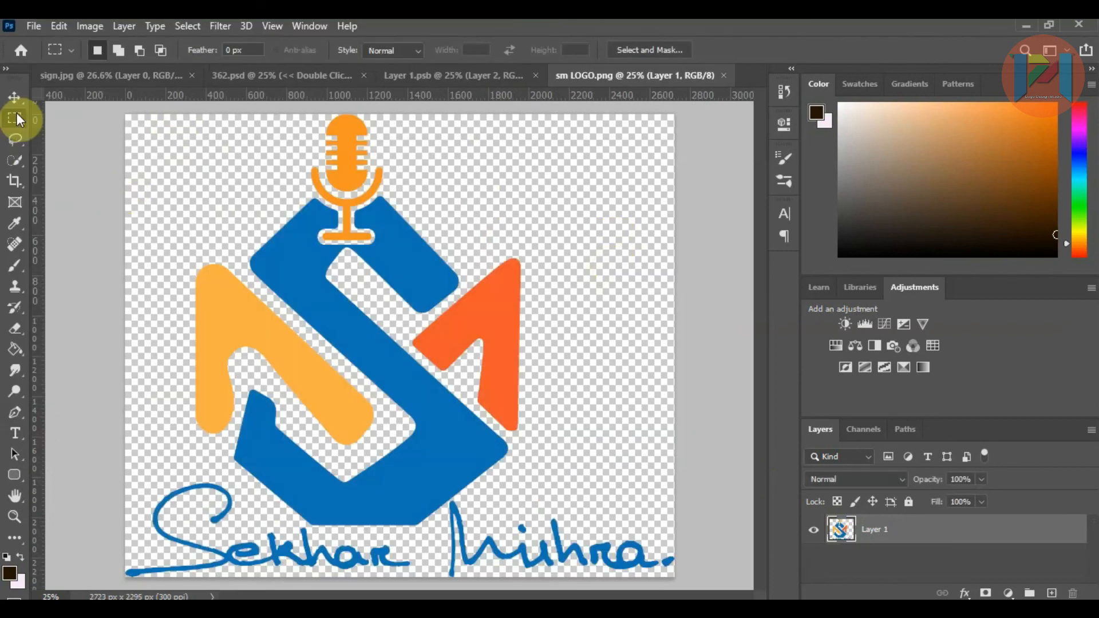
Step: Copy the SM logo layer from sm LOGO.png into the Layer 1.psb smart object document with the Move tool
{"action": "left_click", "coordinate": [15, 97]}
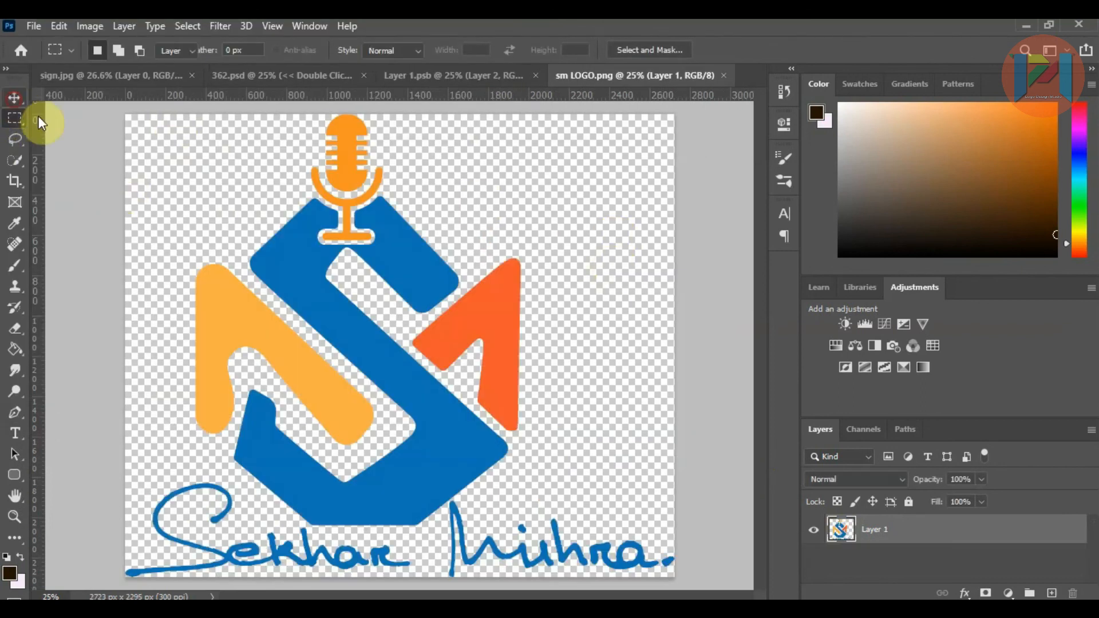
{"action": "left_click_drag", "start_coordinate": [391, 248], "coordinate": [419, 334]}
{"action": "left_click", "coordinate": [14, 118]}
Step: Scale the SM logo down to about 81% with Free Transform and centre it vertically so it fits on the canvas
{"action": "right_click", "coordinate": [404, 261]}
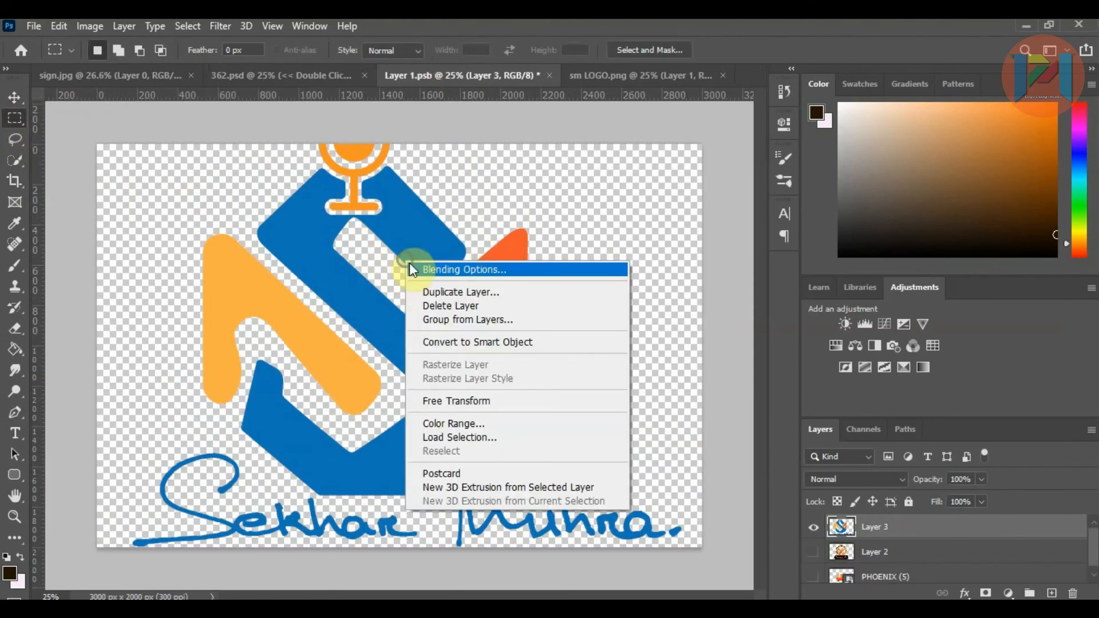
{"action": "left_click", "coordinate": [452, 401]}
{"action": "key", "text": "ctrl+0"}
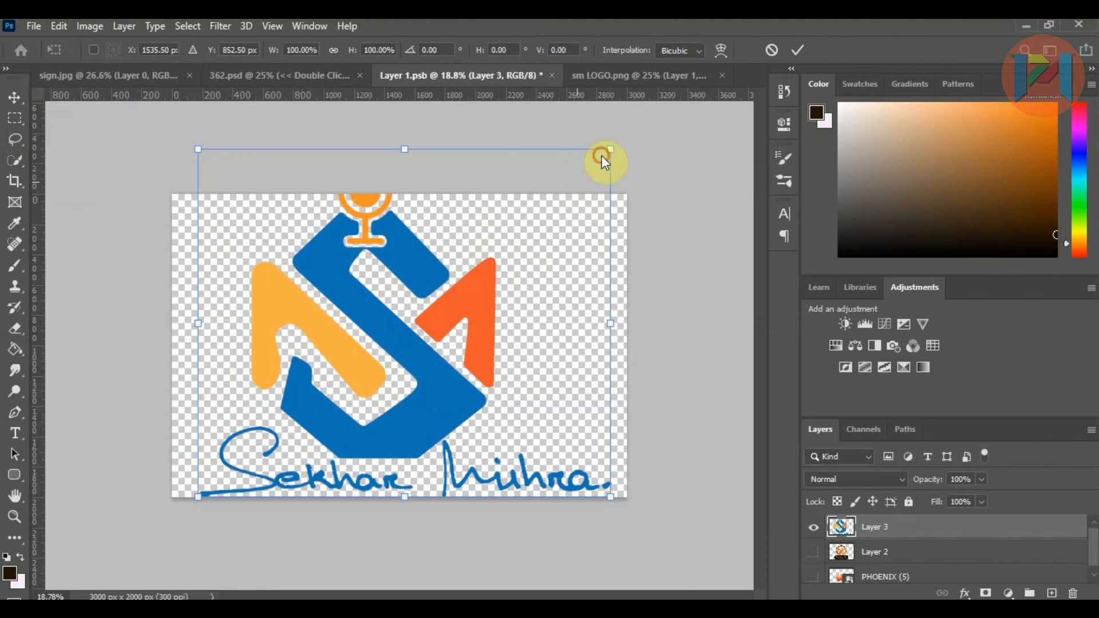
{"action": "left_click_drag", "start_coordinate": [609, 150], "coordinate": [569, 179]}
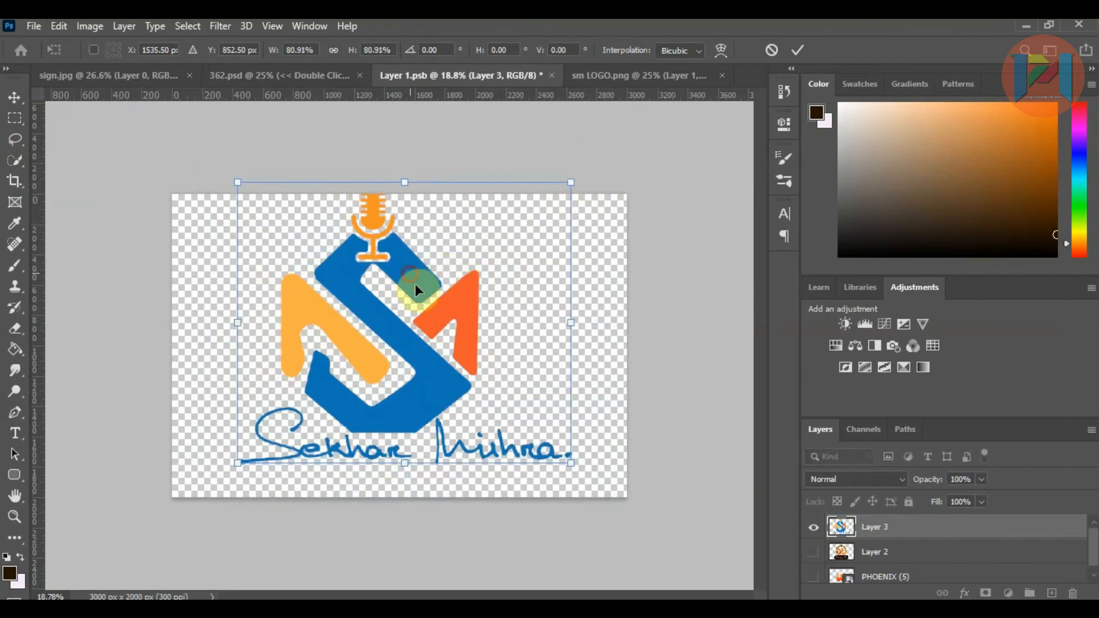
{"action": "left_click_drag", "start_coordinate": [418, 285], "coordinate": [429, 301]}
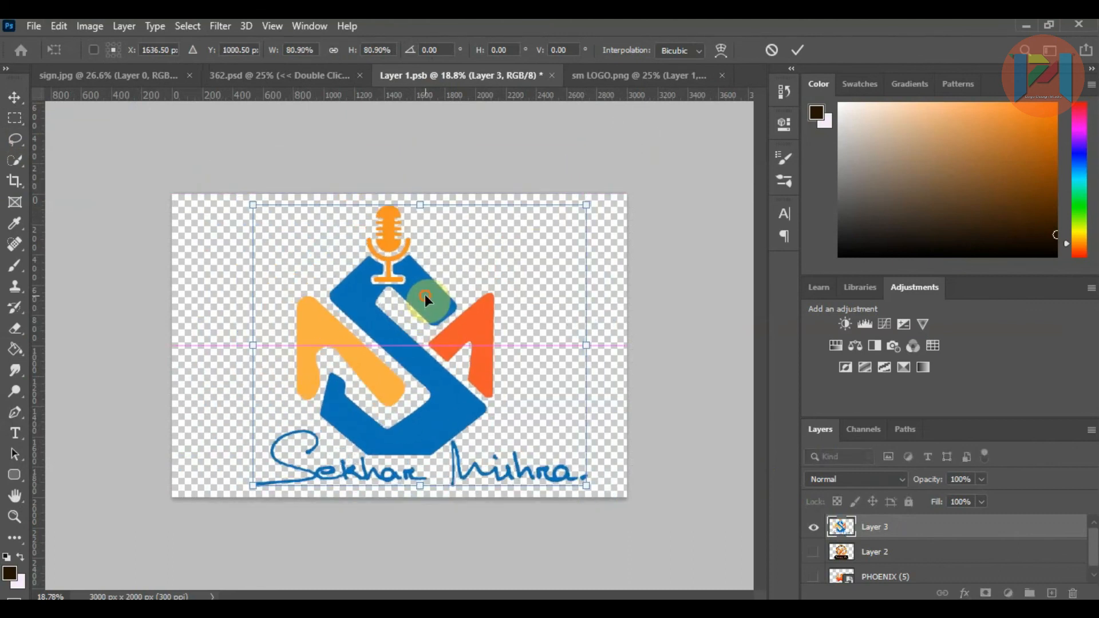
{"action": "left_click", "coordinate": [21, 121]}
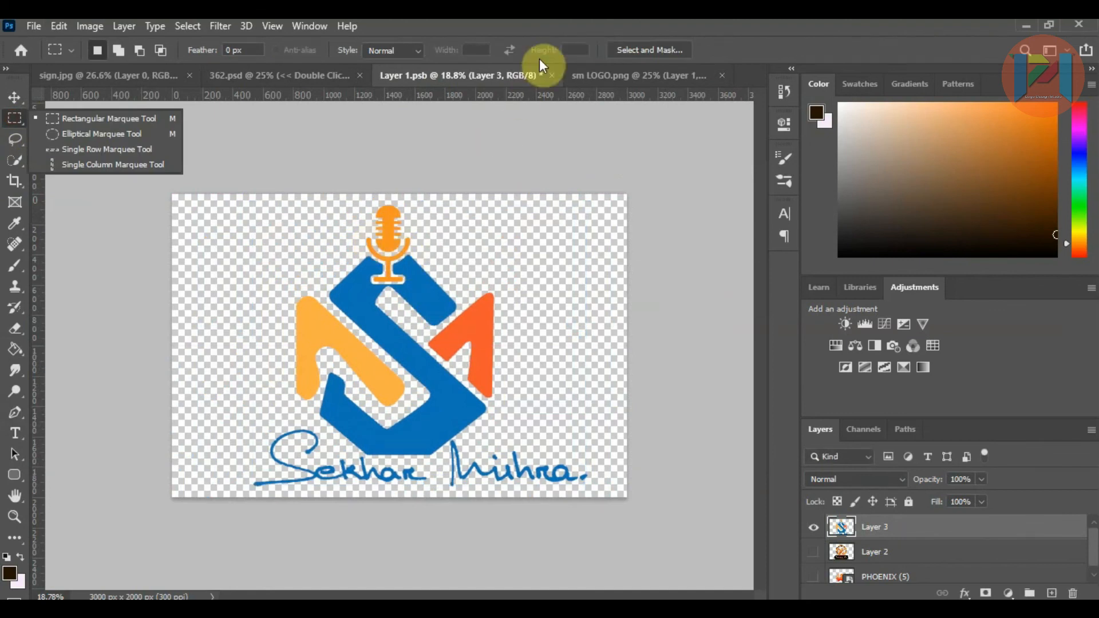
Step: Close Layer 1.psb and save its changes to update the mockup, dismissing the error dialog
{"action": "left_click", "coordinate": [551, 75]}
{"action": "left_click", "coordinate": [453, 246]}
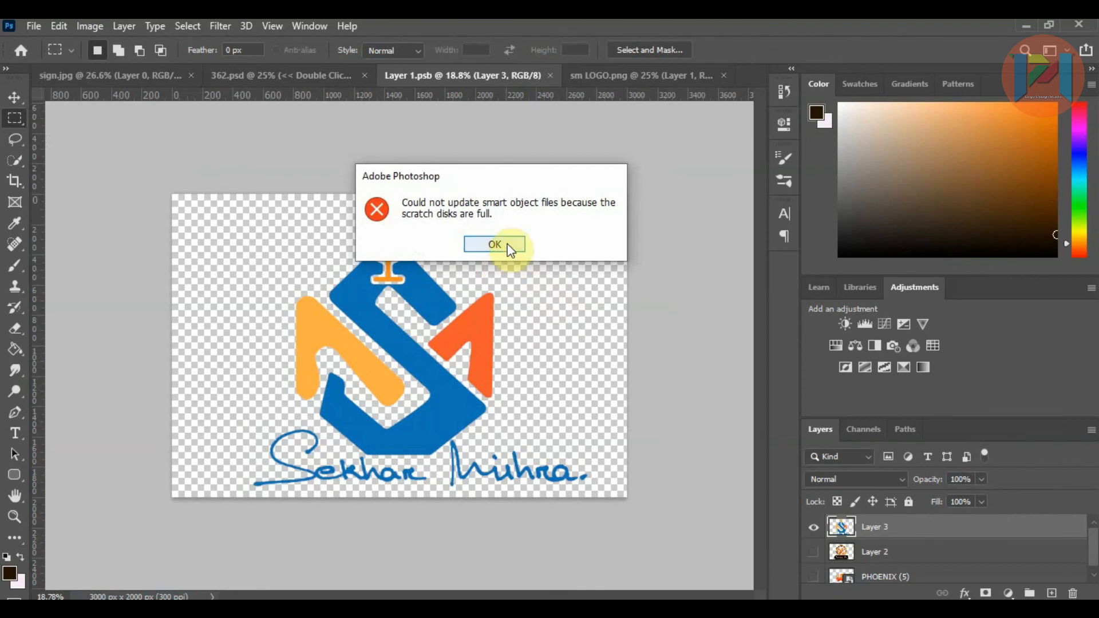
{"action": "left_click", "coordinate": [495, 244]}
Step: Enable the E:\ drive as an additional scratch disk in the preferences and apply the change
{"action": "left_click", "coordinate": [90, 26]}
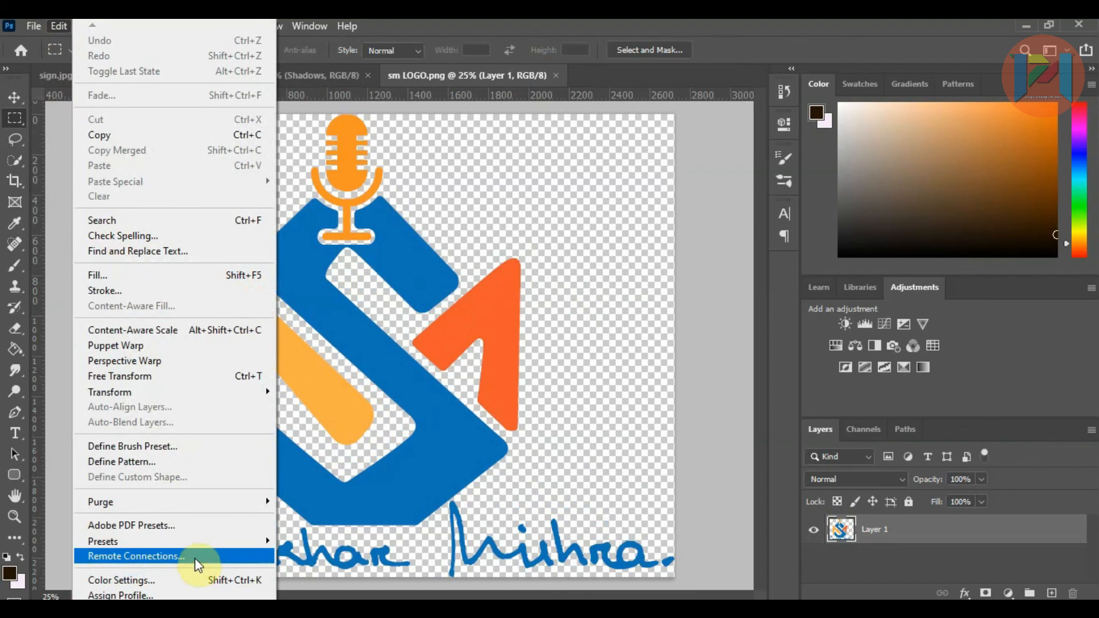
{"action": "mouse_move", "coordinate": [196, 607]}
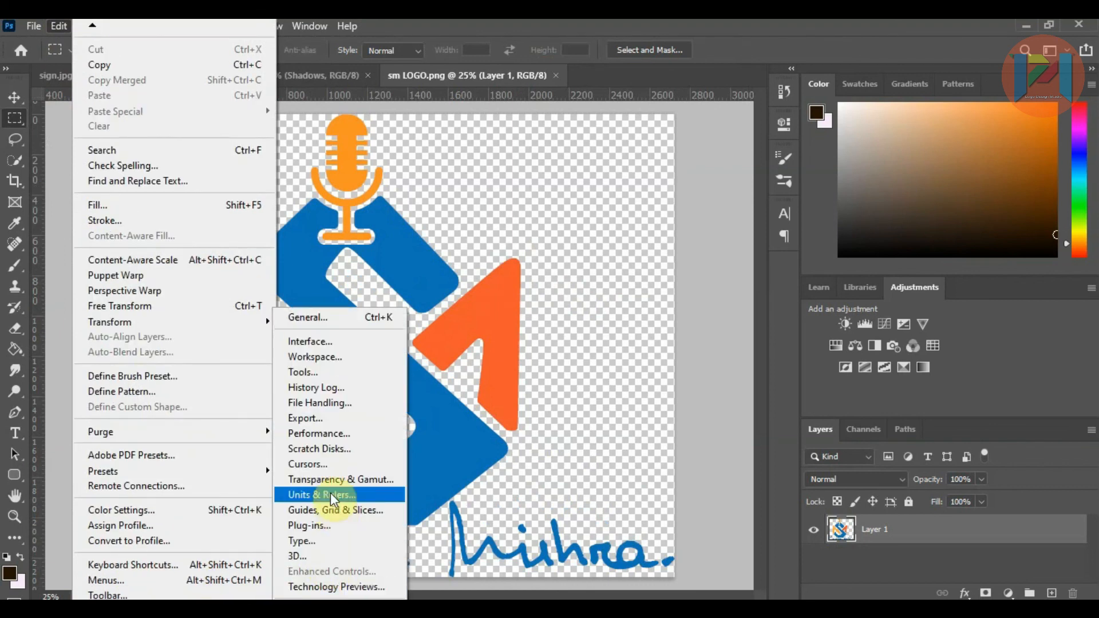
{"action": "left_click", "coordinate": [323, 450]}
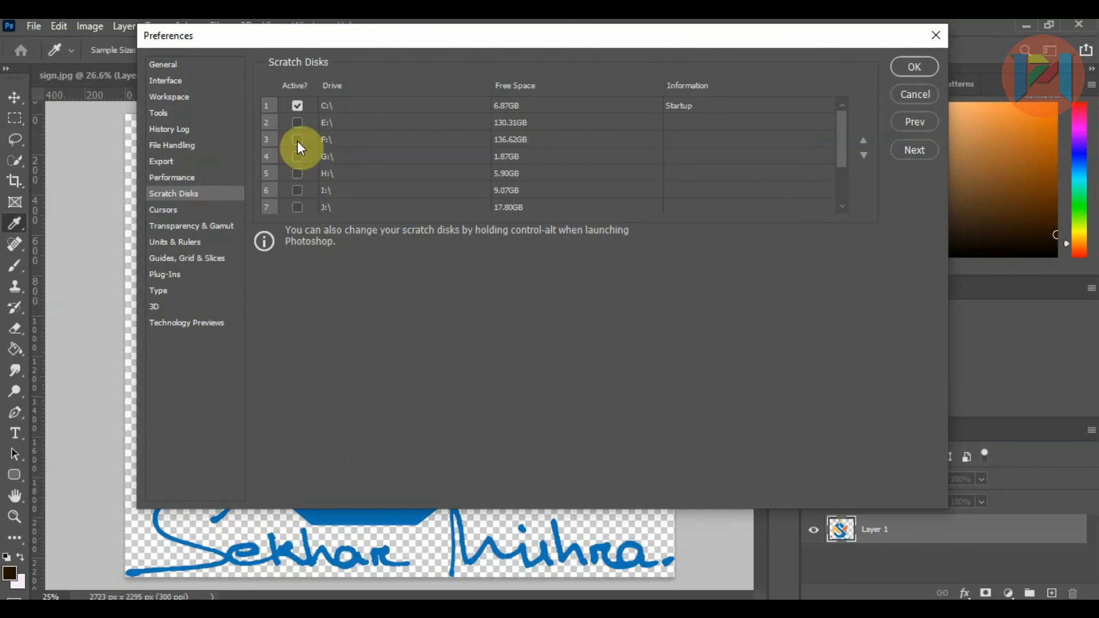
{"action": "left_click", "coordinate": [298, 123]}
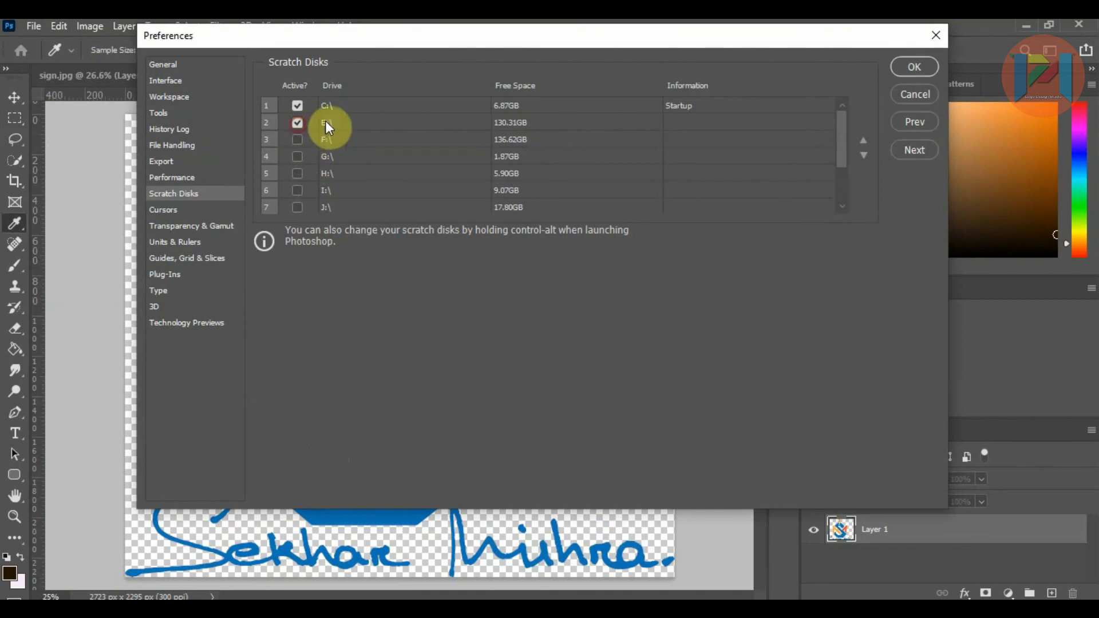
{"action": "left_click", "coordinate": [916, 69]}
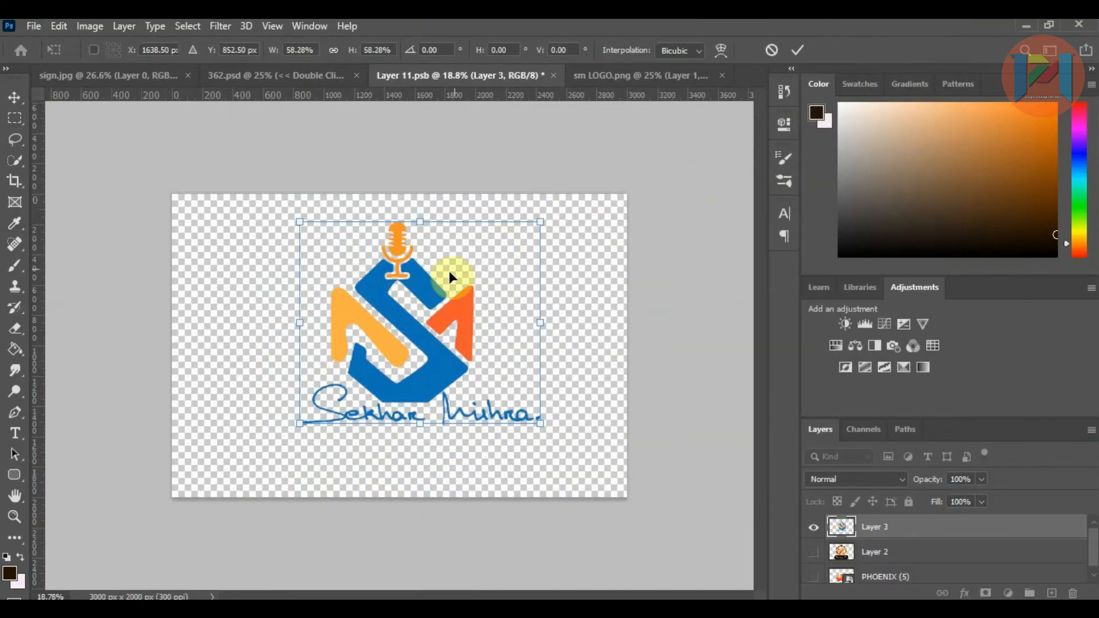
Step: Centre the SM logo on the Layer 11.psb canvas, scale it to about 75%, and apply the transform
{"action": "left_click_drag", "start_coordinate": [454, 275], "coordinate": [405, 313]}
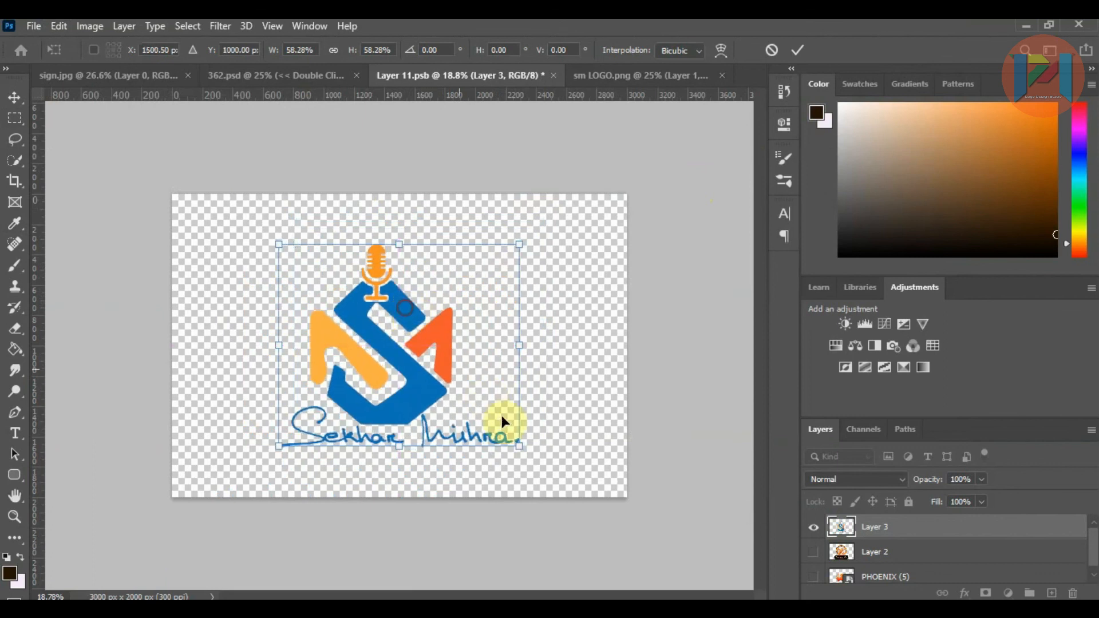
{"action": "left_click_drag", "start_coordinate": [518, 448], "coordinate": [555, 474]}
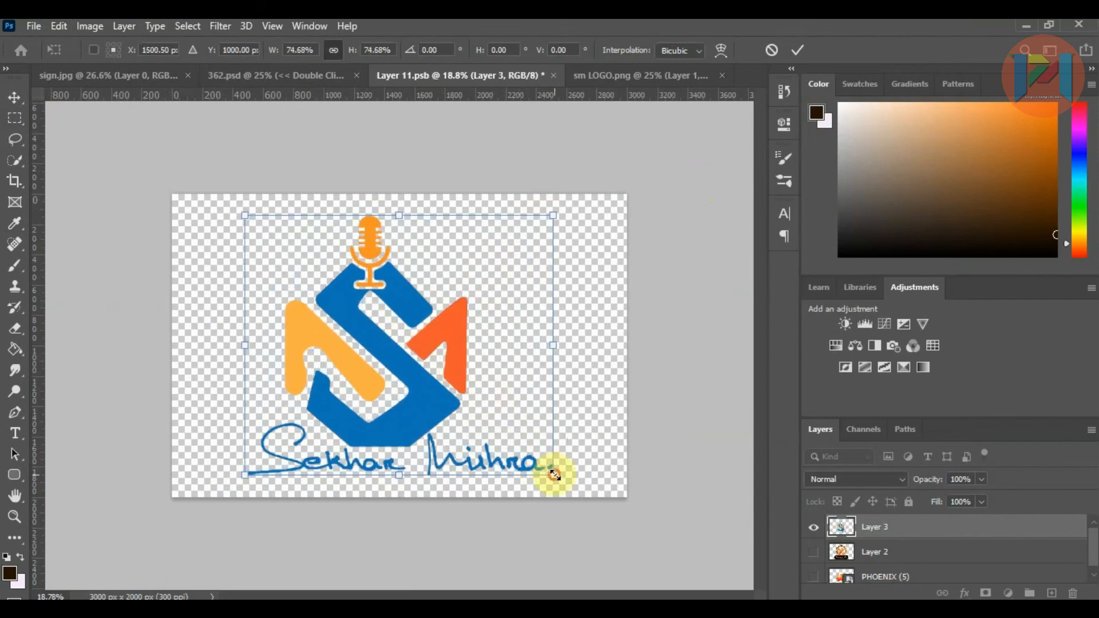
{"action": "left_click", "coordinate": [15, 118]}
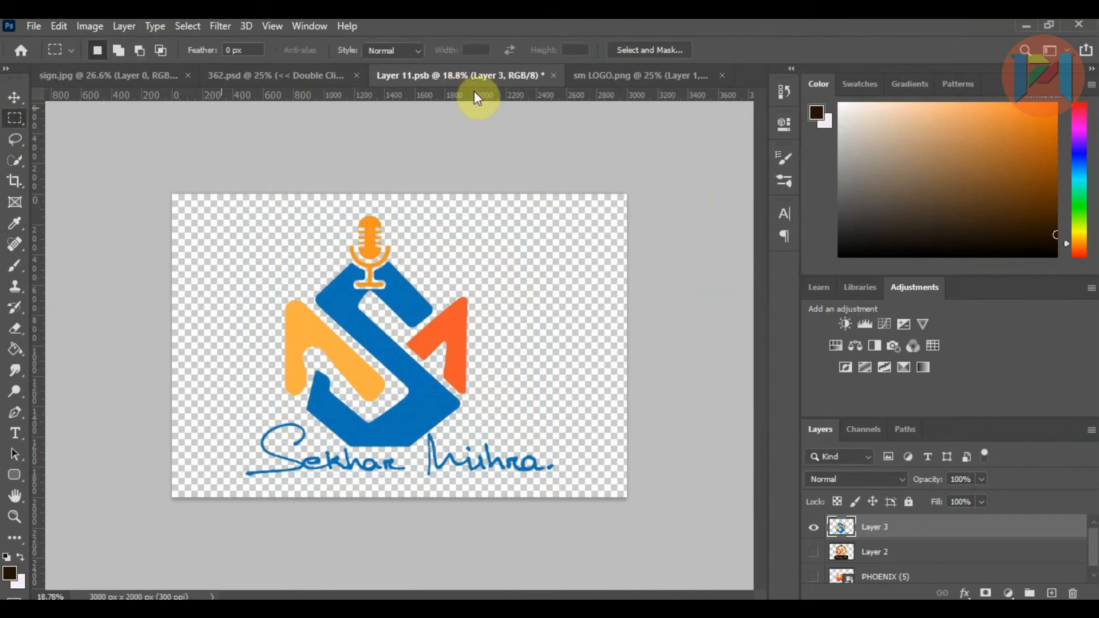
Step: Close Layer 11.psb with its changes saved and bring up the 362.psd mockup
{"action": "left_click", "coordinate": [553, 75]}
{"action": "left_click", "coordinate": [437, 244]}
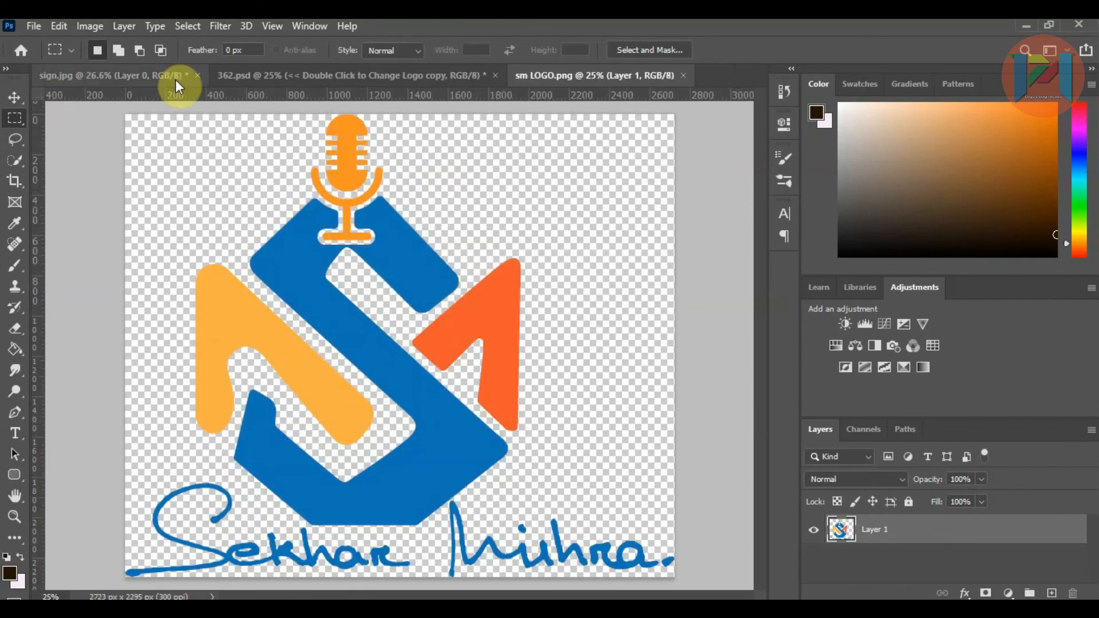
{"action": "left_click", "coordinate": [283, 80]}
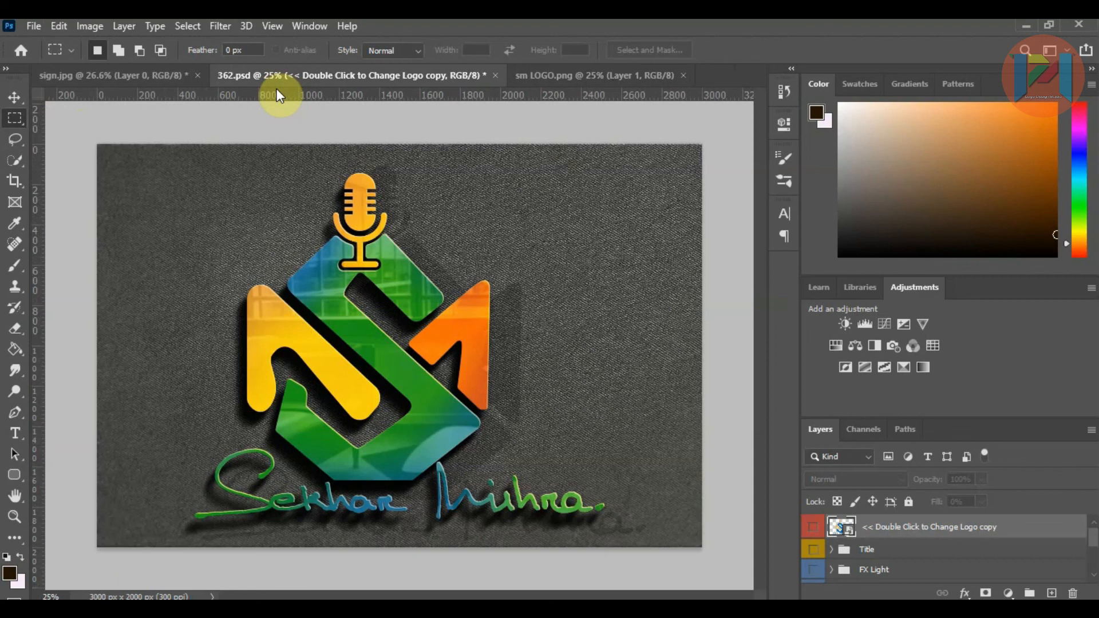